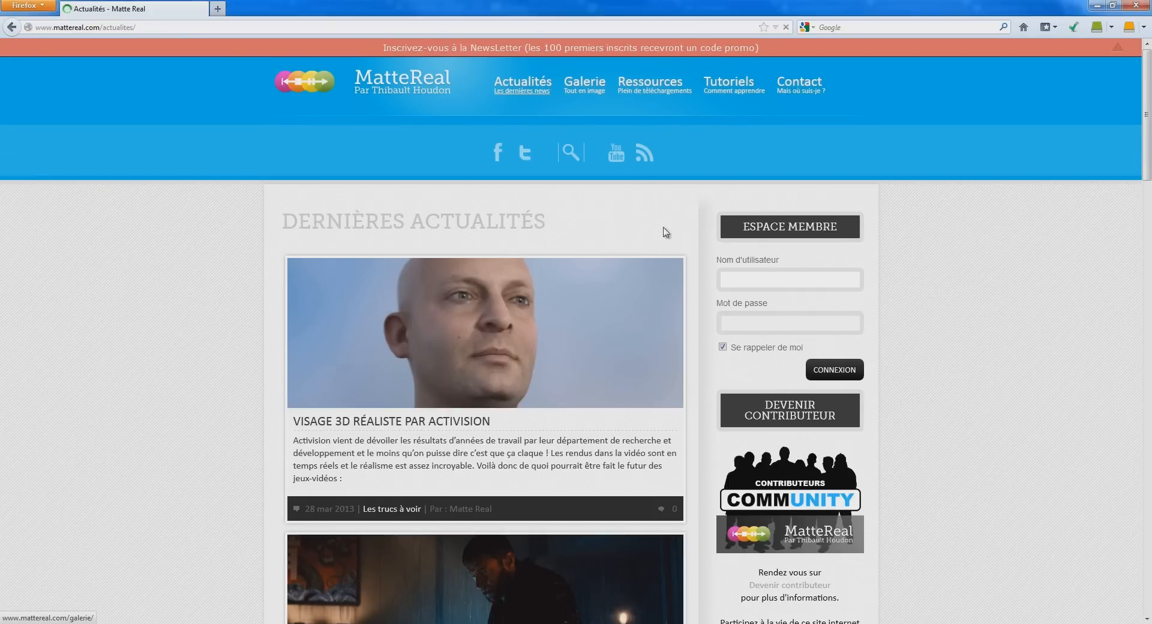
Step: Open the "Devenir contributeur" page from the MatteReal news page
scroll(679, 248, down, 1)
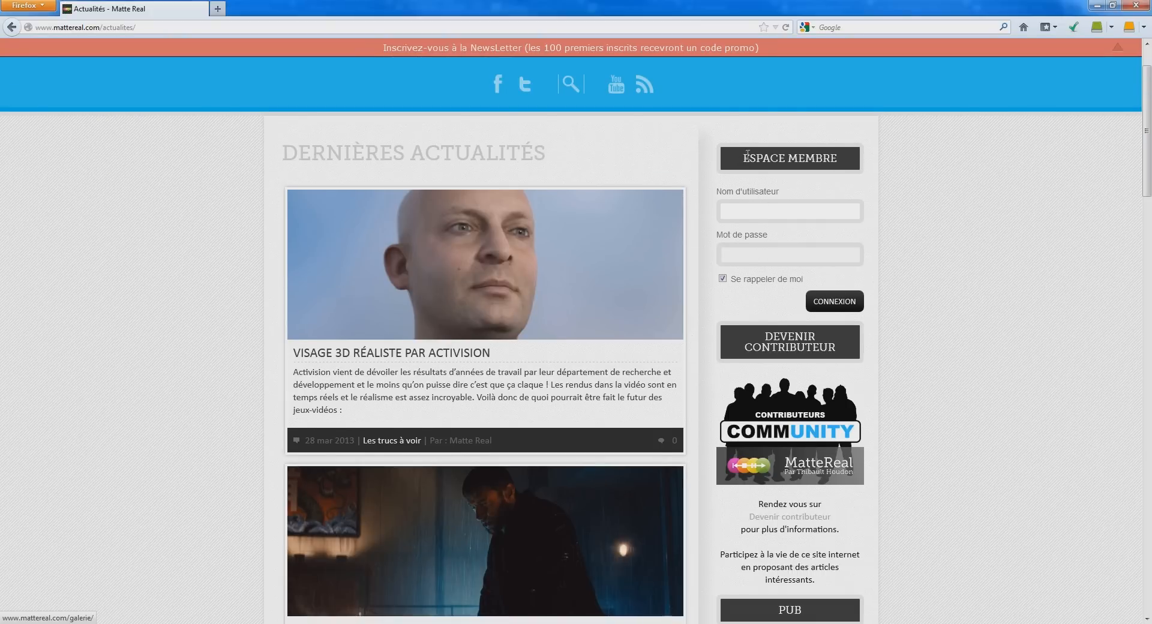
scroll(768, 245, down, 3)
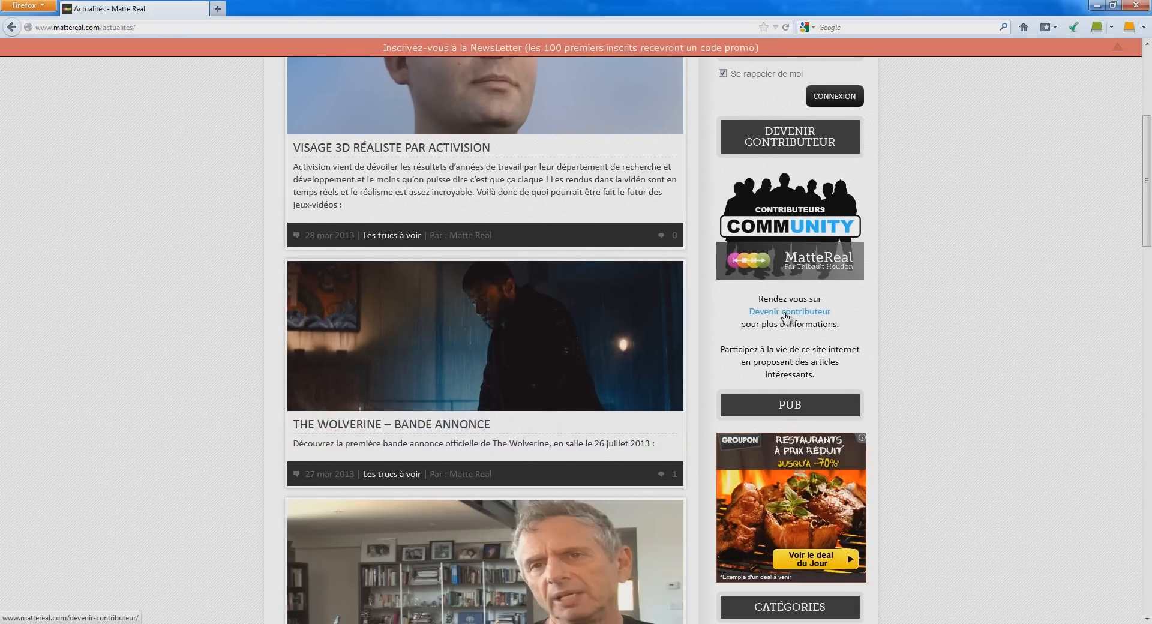
click(786, 313)
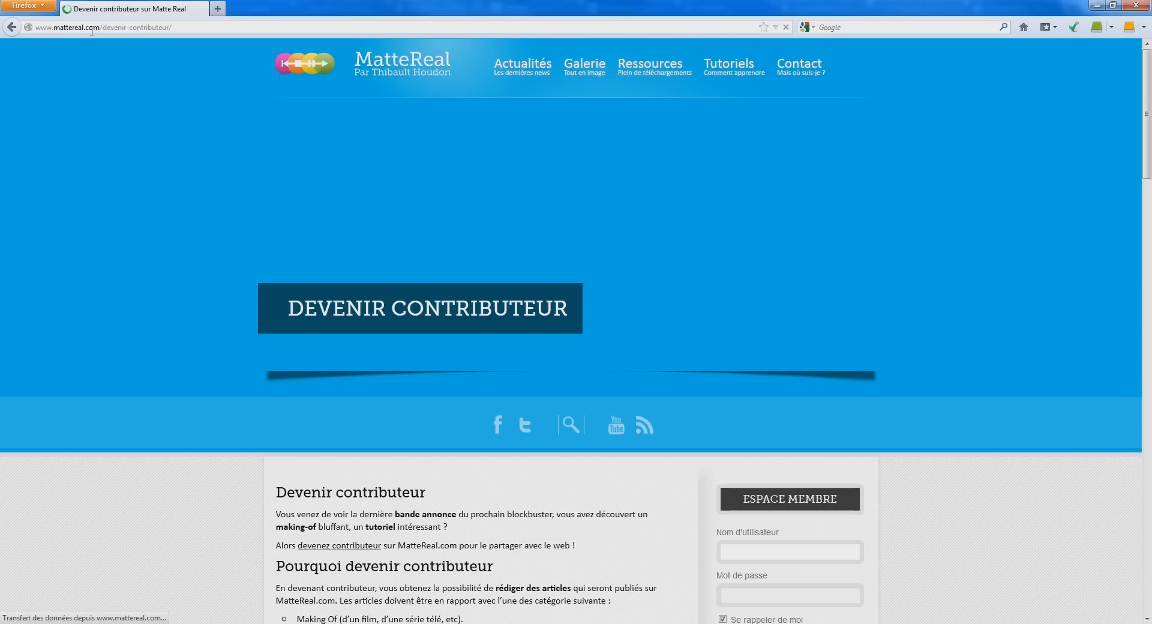
Step: Fill in the contributor registration form with the pseudo UtilisateurTest, the last name and the first name
scroll(185, 233, down, 3)
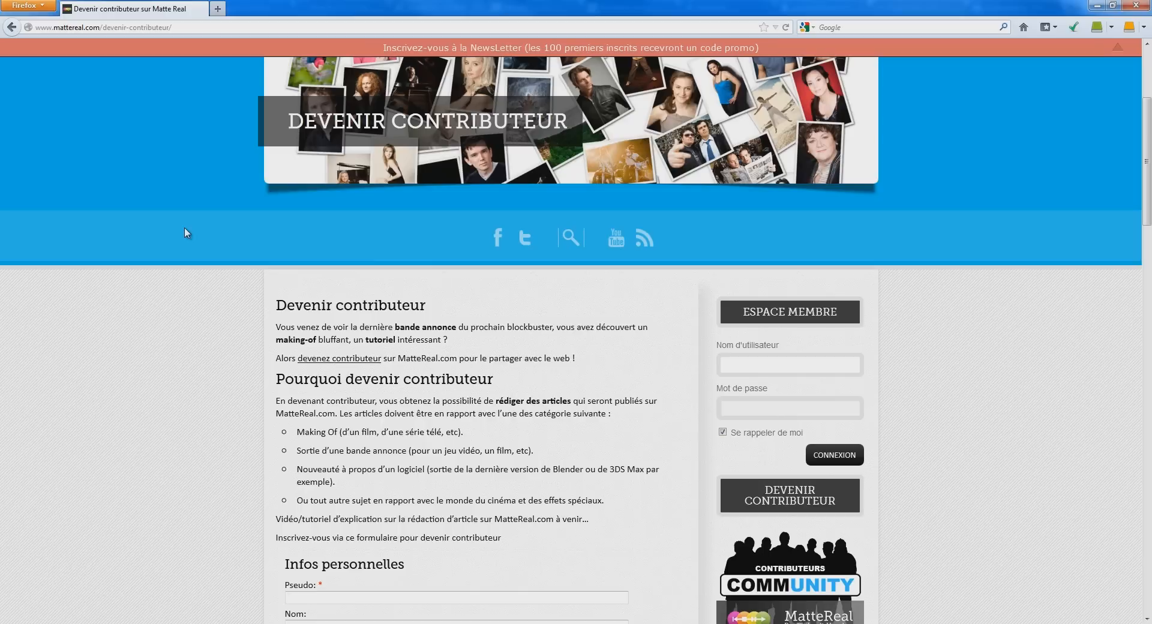
scroll(185, 233, down, 3)
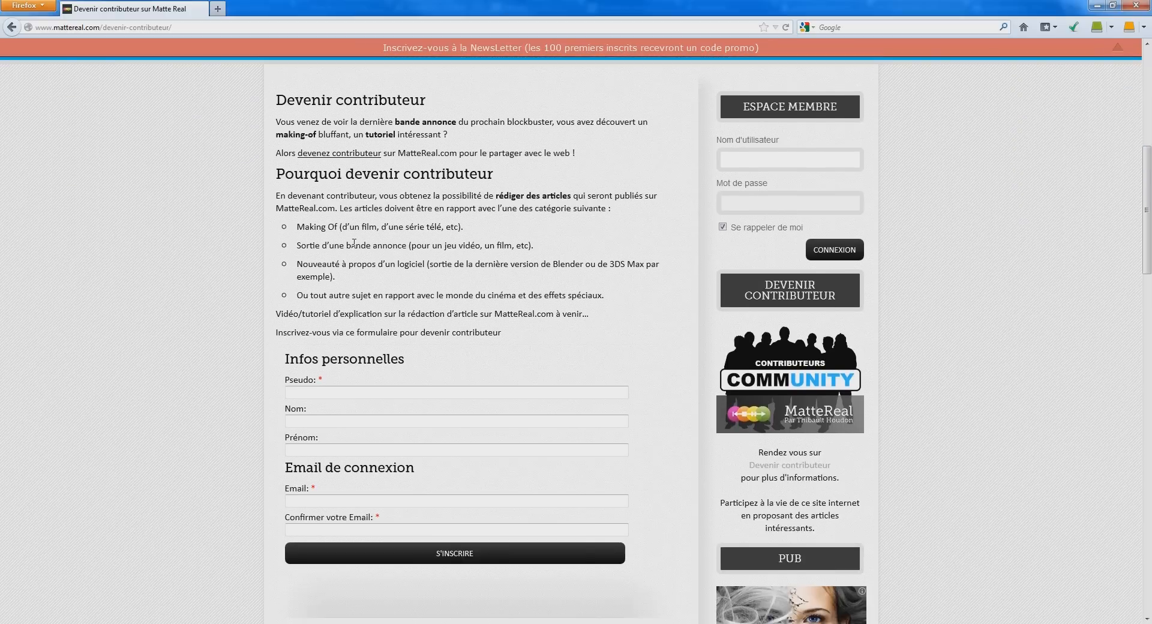
scroll(354, 243, down, 1)
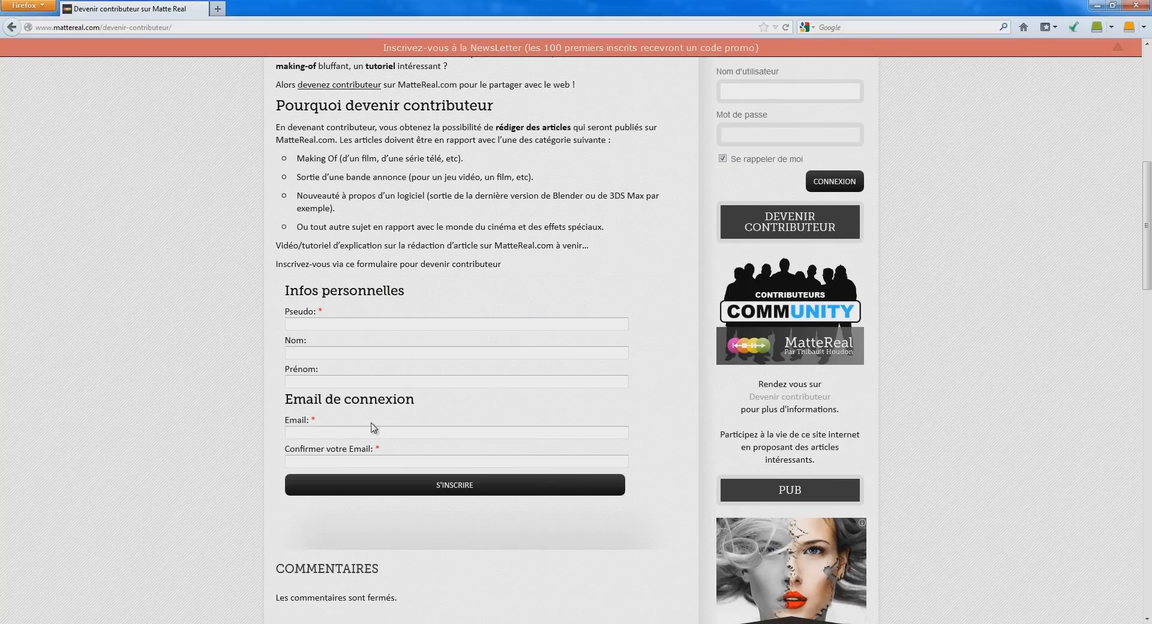
click(342, 327)
scroll(322, 255, down, 1)
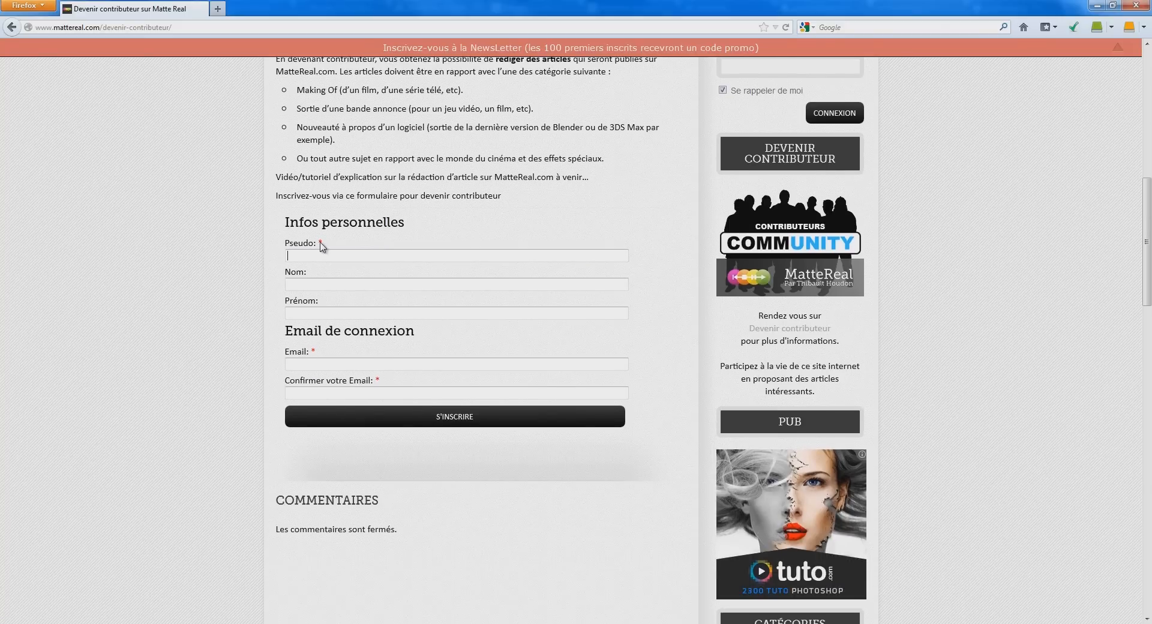
click(318, 255)
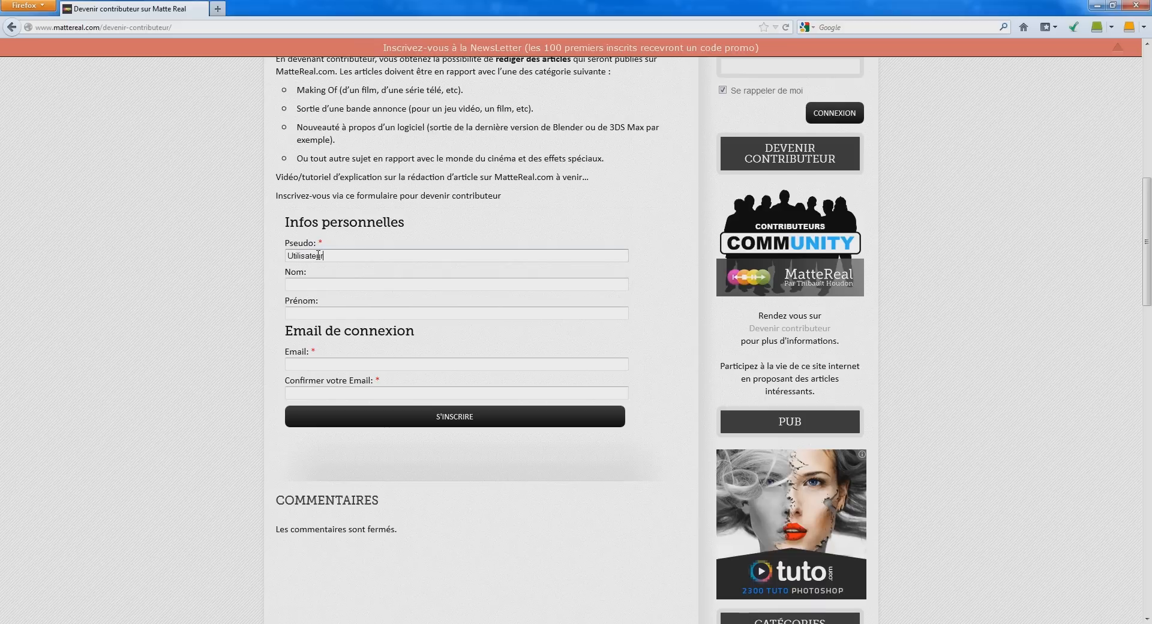
click(420, 283)
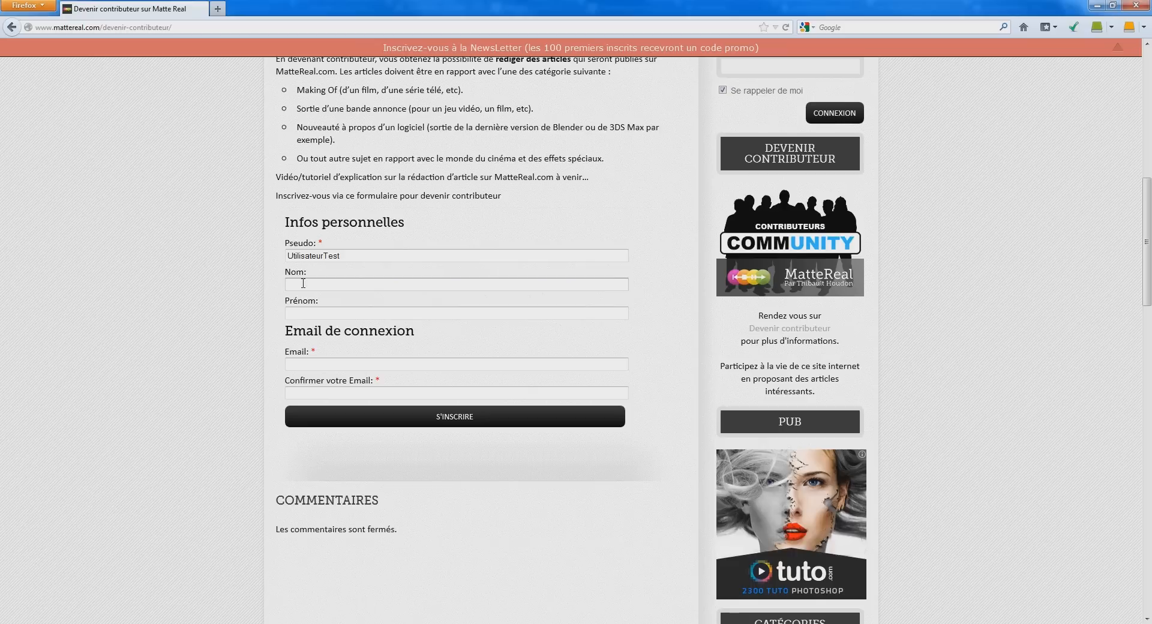
key(Tab)
text(U)
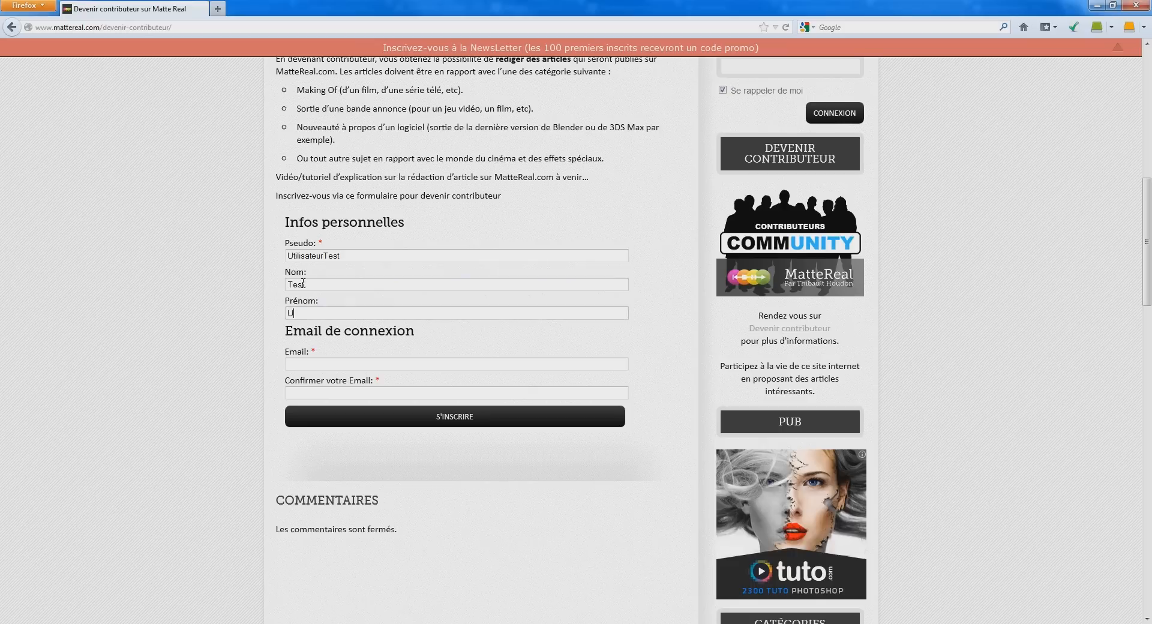
text(tilisateur)
key(Tab)
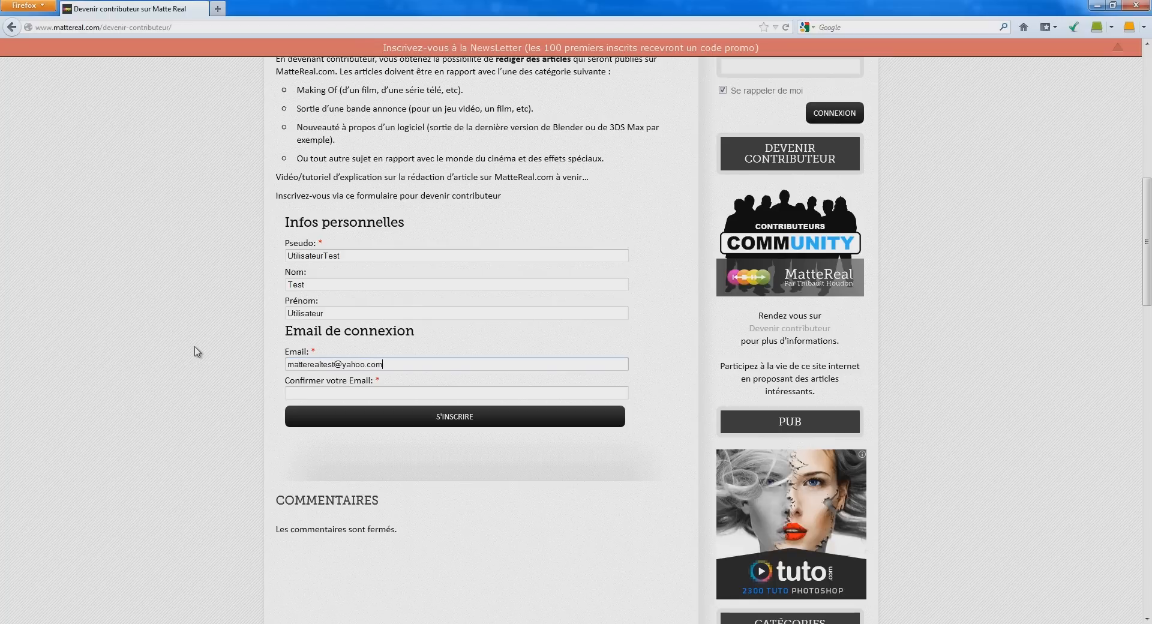
Step: Copy the connection e-mail address into the confirmation field and submit the registration
key(ctrl+a)
key(ctrl+c)
click(303, 391)
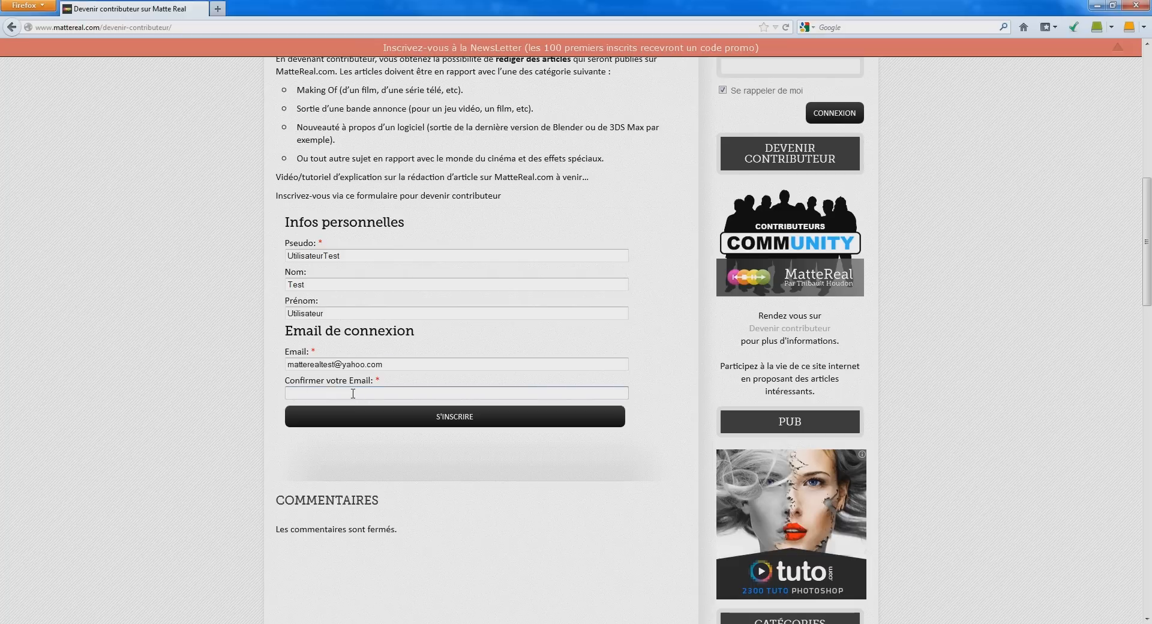
key(ctrl+v)
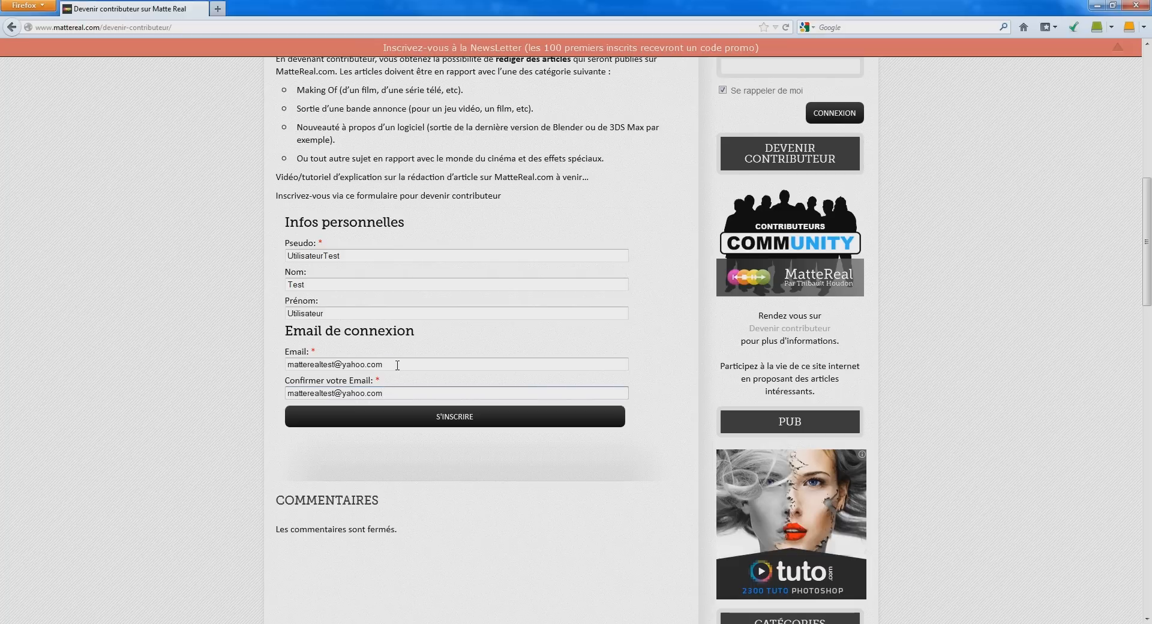
click(467, 424)
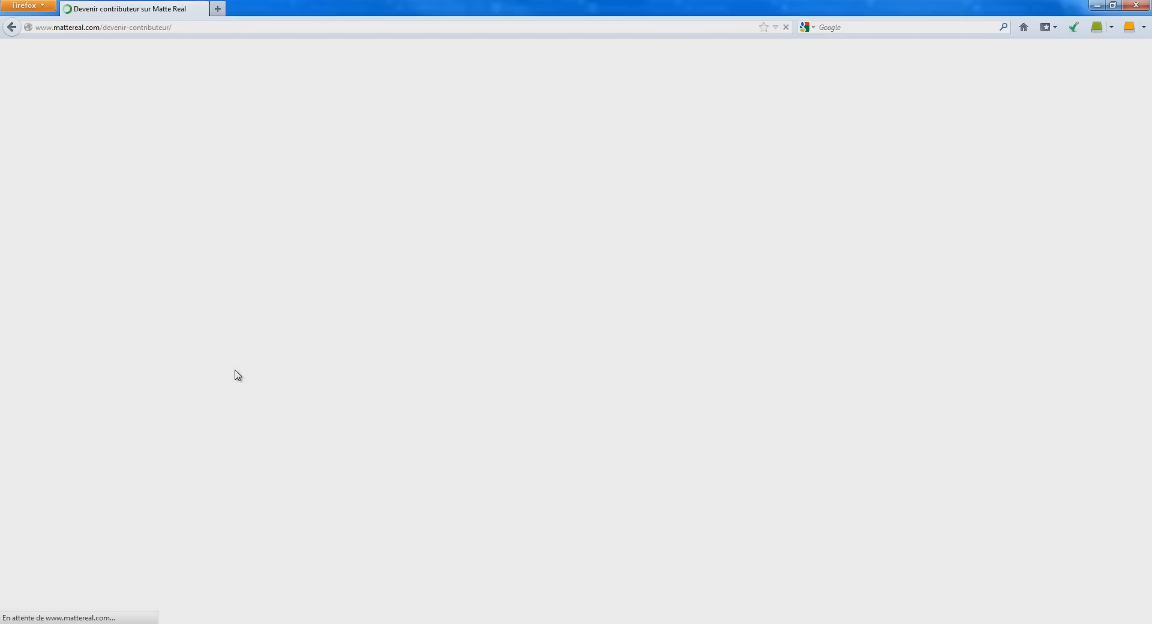
scroll(235, 370, down, 6)
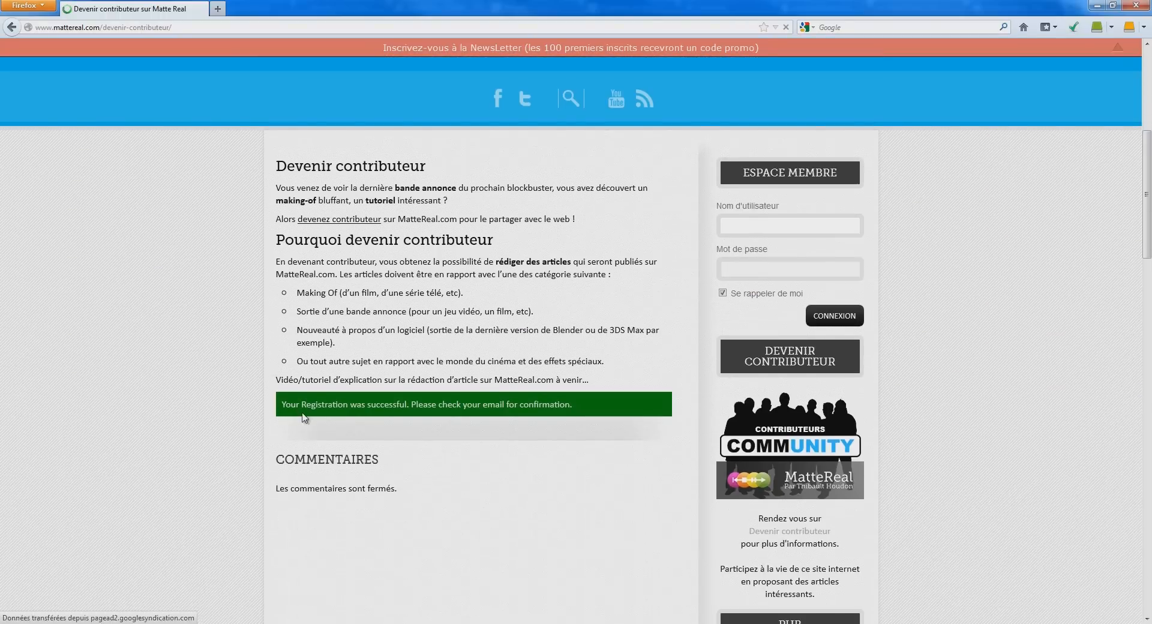
scroll(294, 384, down, 1)
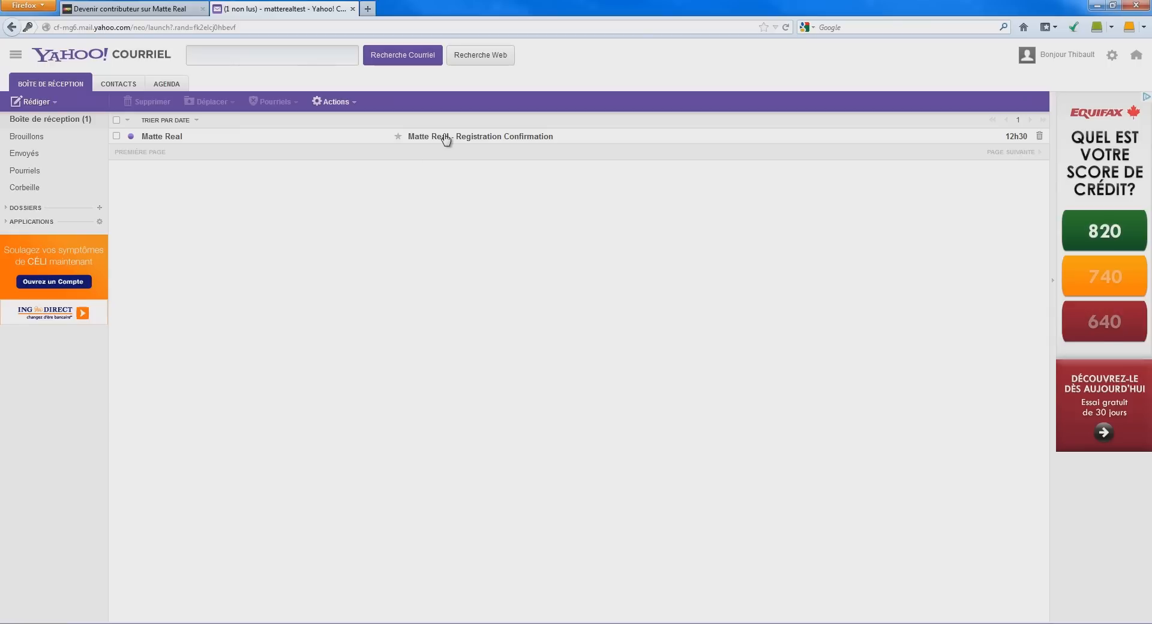
Step: In Yahoo Mail, open the Matte Real registration confirmation message and follow its login link
click(439, 141)
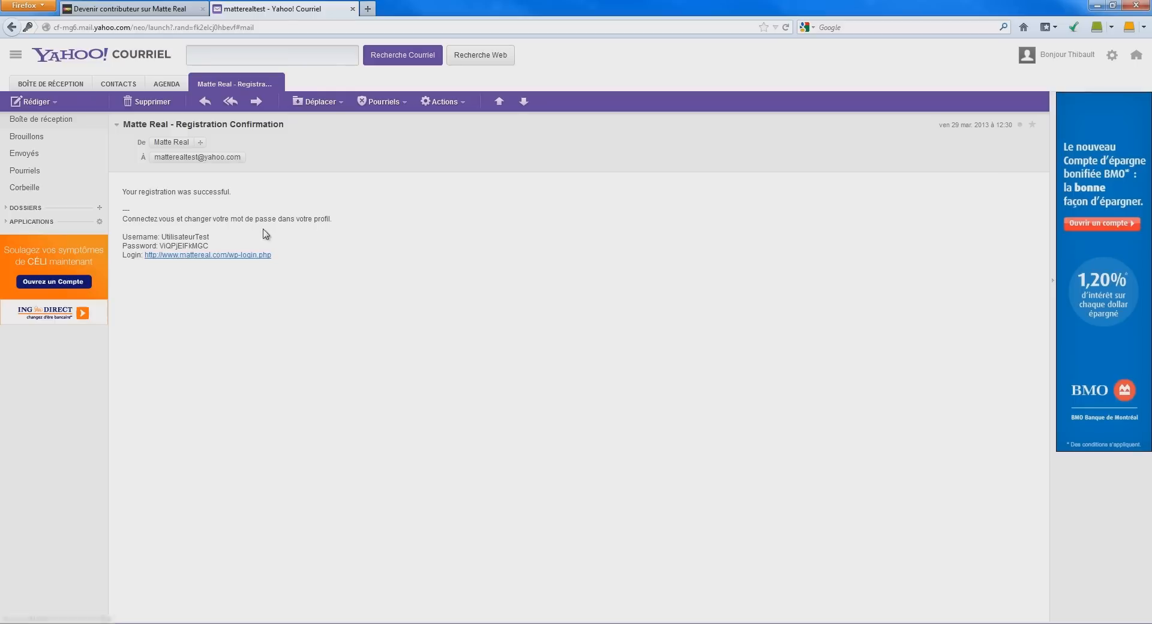
click(196, 256)
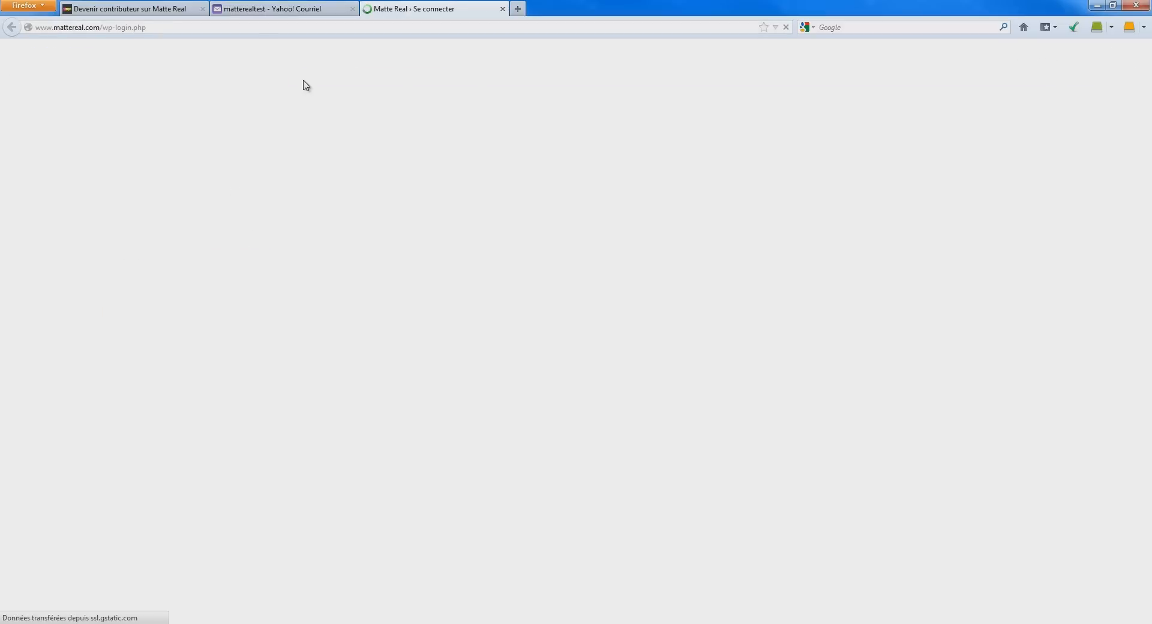
Step: Copy the username from the confirmation e-mail into the login page's Identifiant field
click(297, 12)
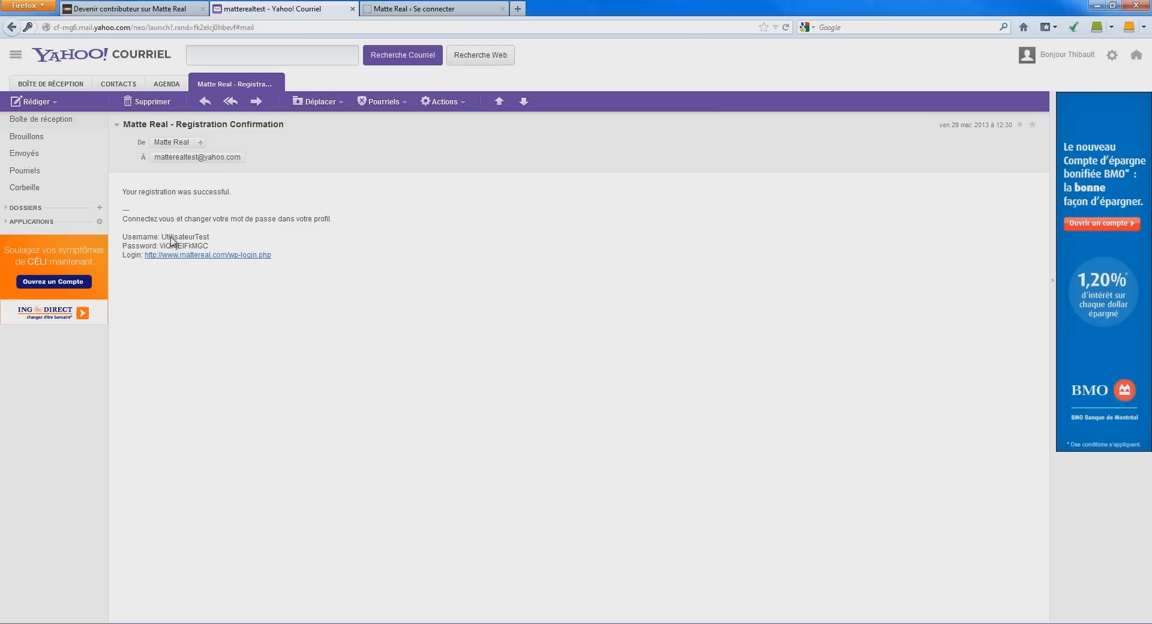
double_click(180, 237)
key(ctrl+c)
click(462, 9)
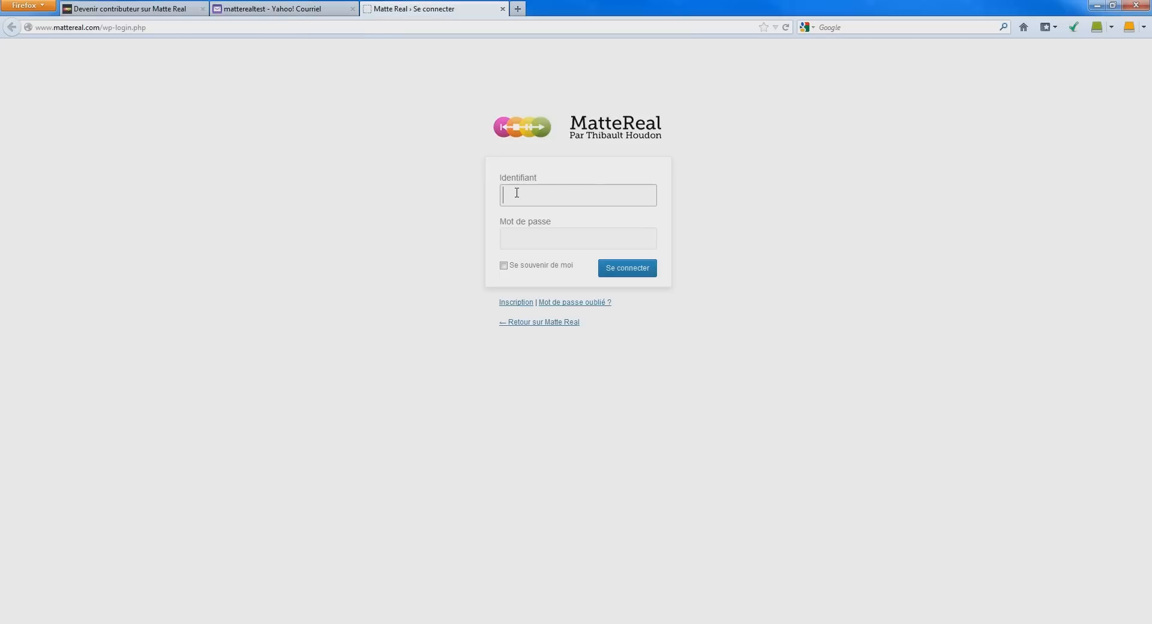
key(ctrl+v)
Step: Copy the account password from the confirmation e-mail into the Mot de passe field and log in
click(294, 9)
drag(160, 246, 228, 249)
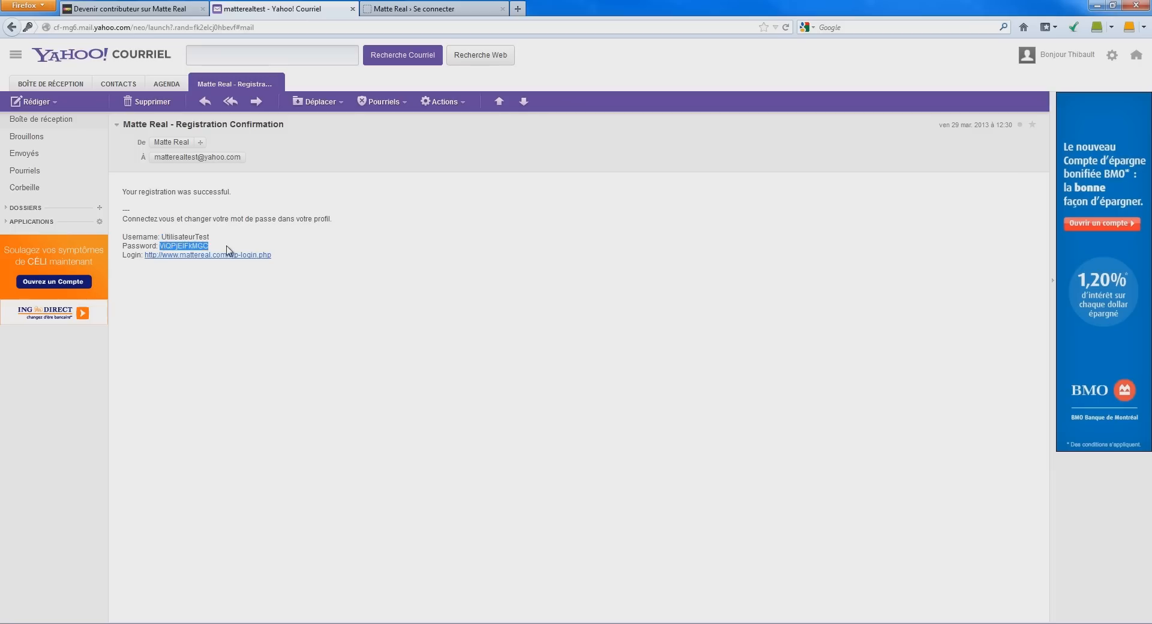
key(ctrl+c)
click(420, 9)
click(531, 240)
key(ctrl+v)
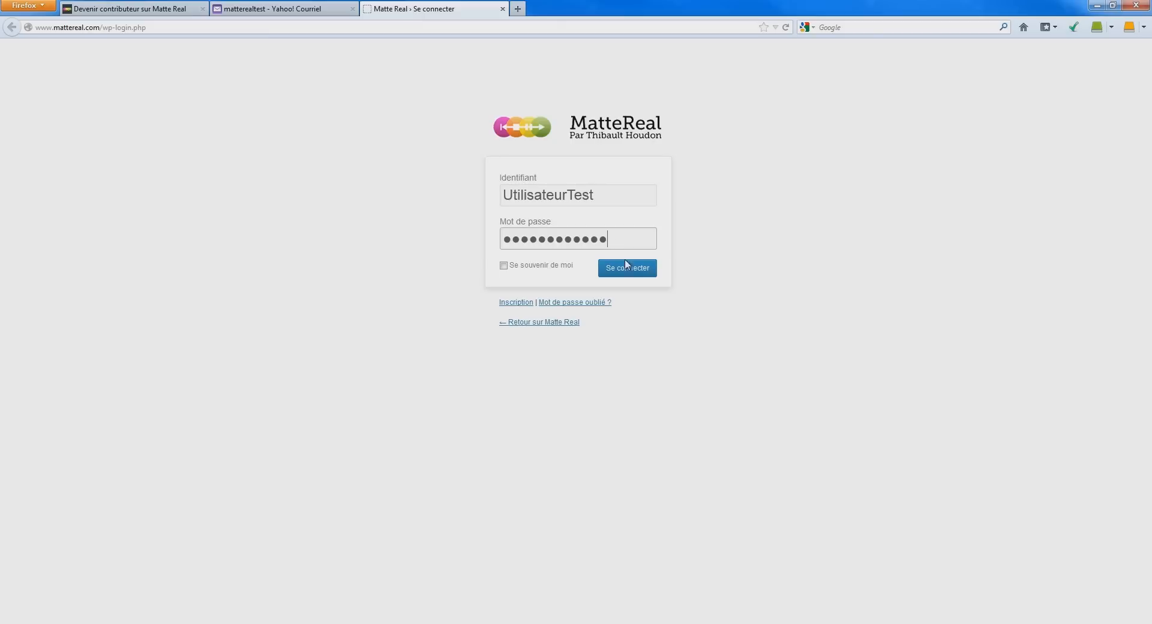
click(629, 268)
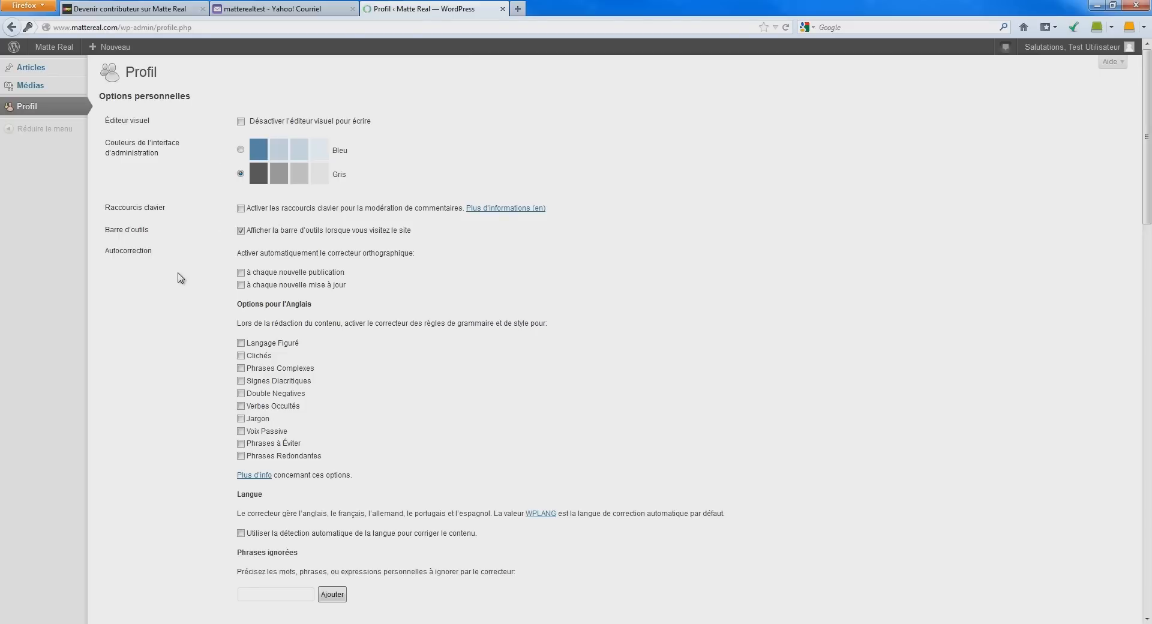
Step: Examine the profile page's personal options, name, contact and social author settings
scroll(171, 313, down, 3)
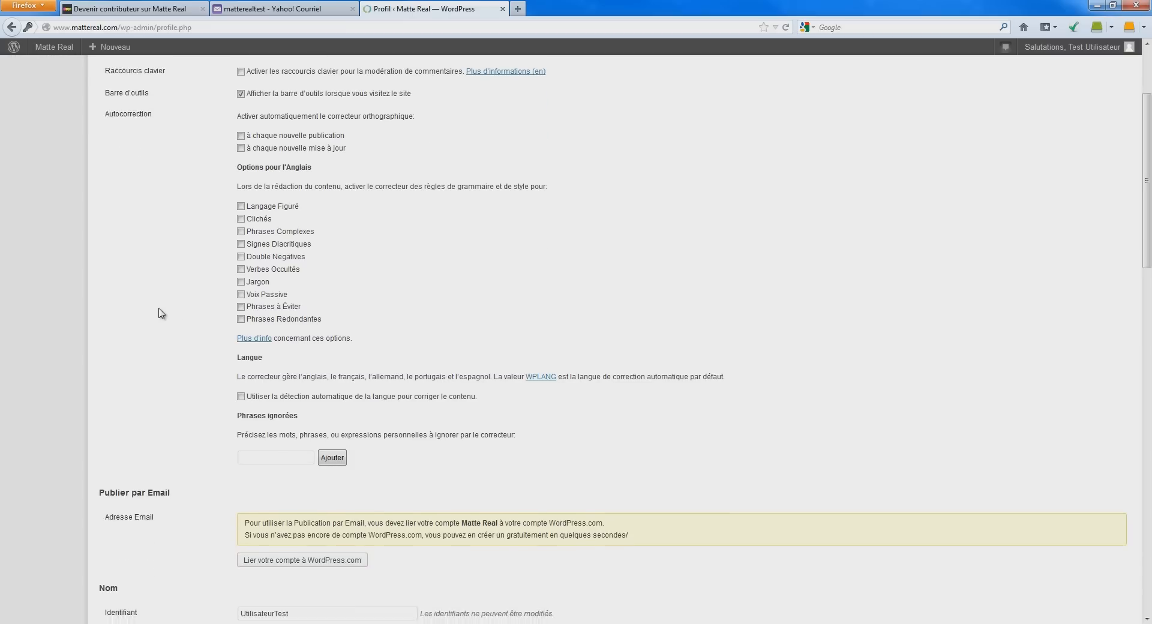
scroll(161, 313, down, 15)
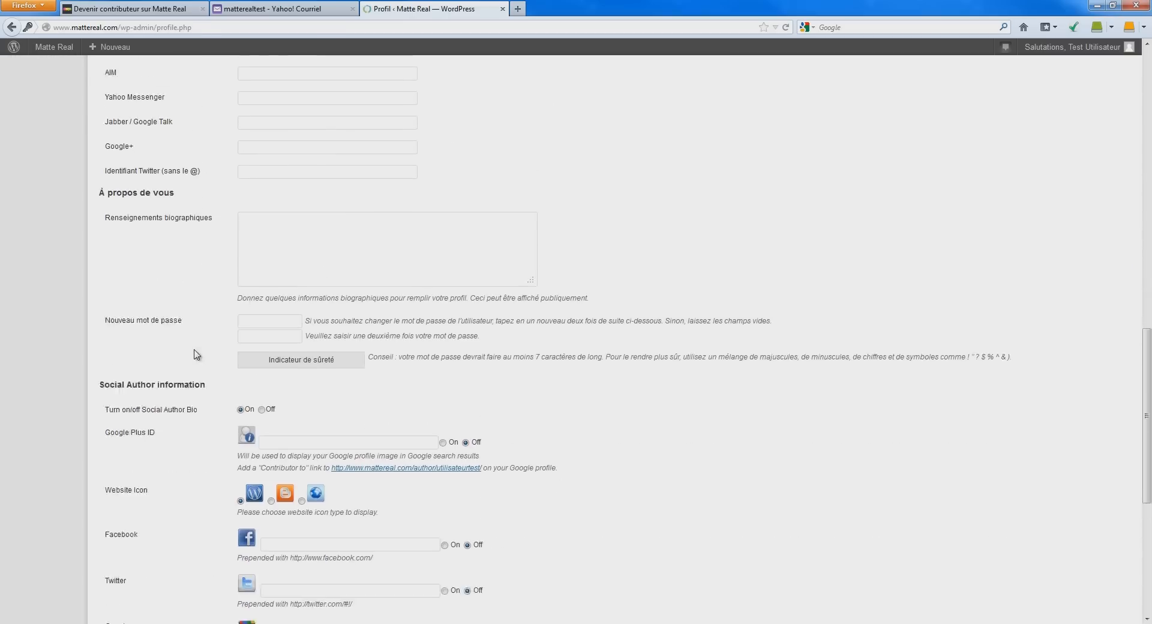
scroll(197, 354, down, 2)
click(277, 462)
scroll(300, 463, down, 3)
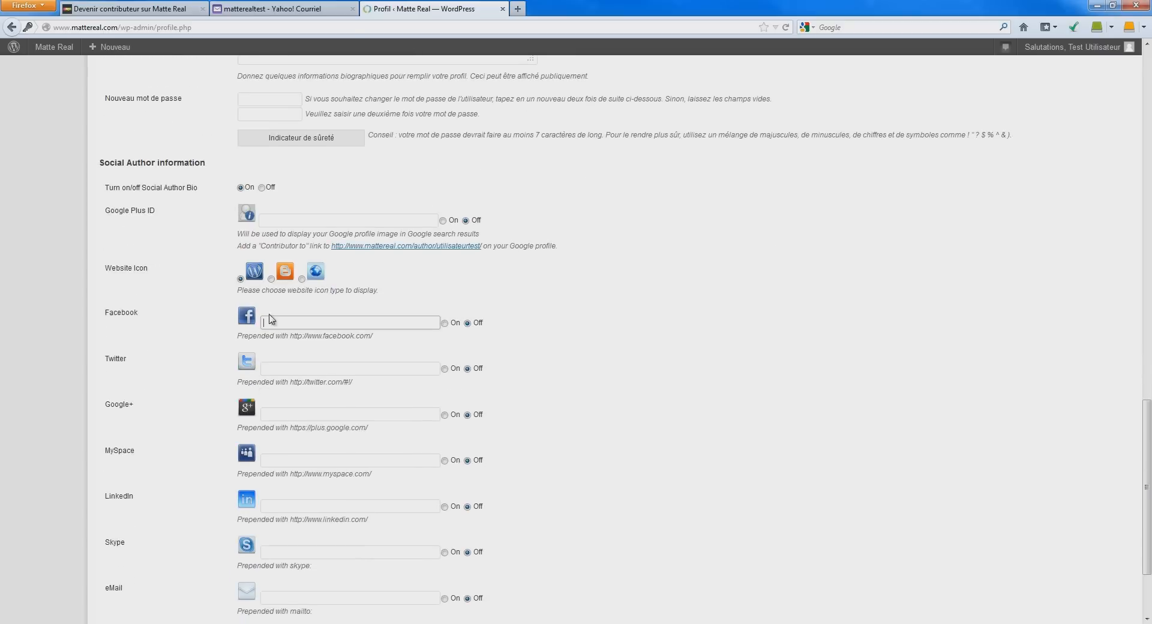
scroll(223, 451, up, 10)
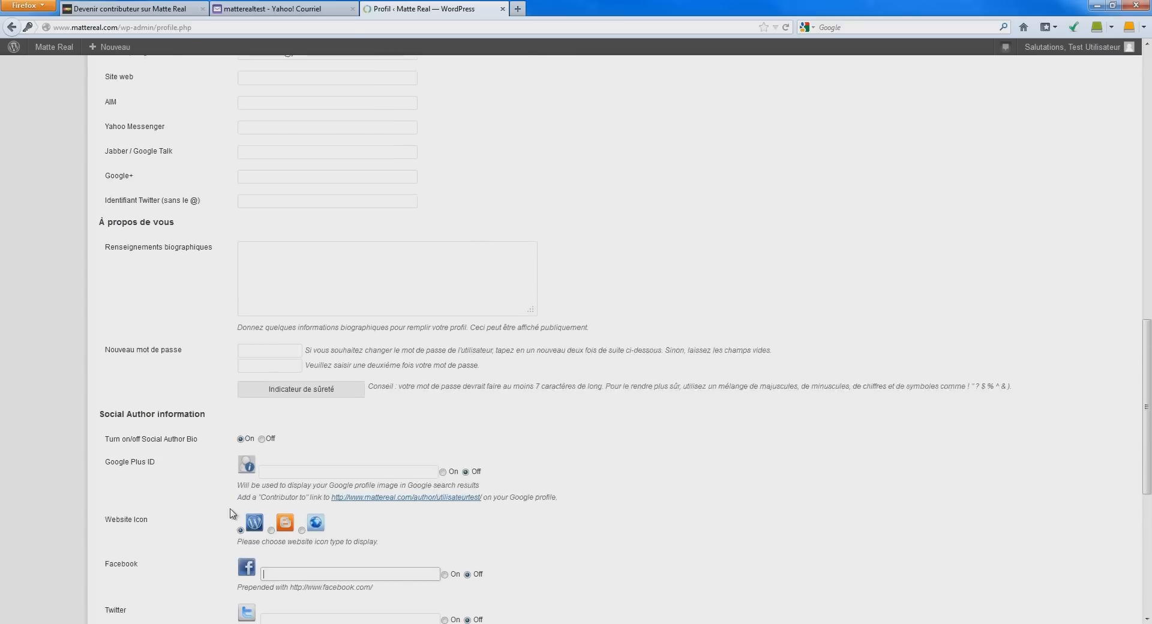
scroll(222, 386, up, 1)
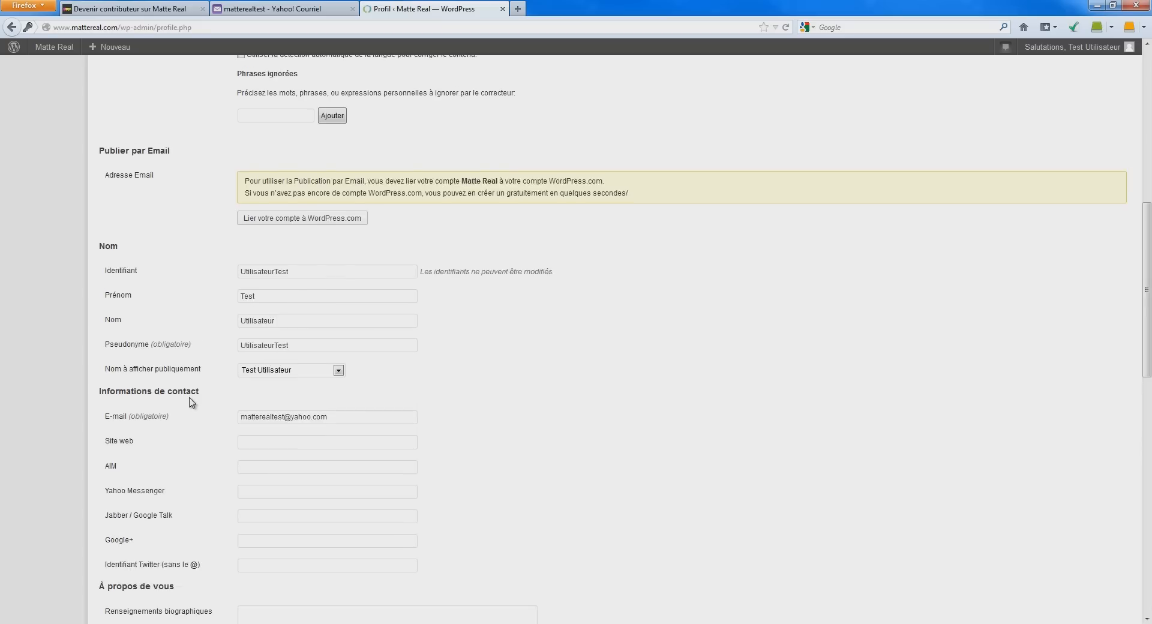
scroll(210, 393, up, 1)
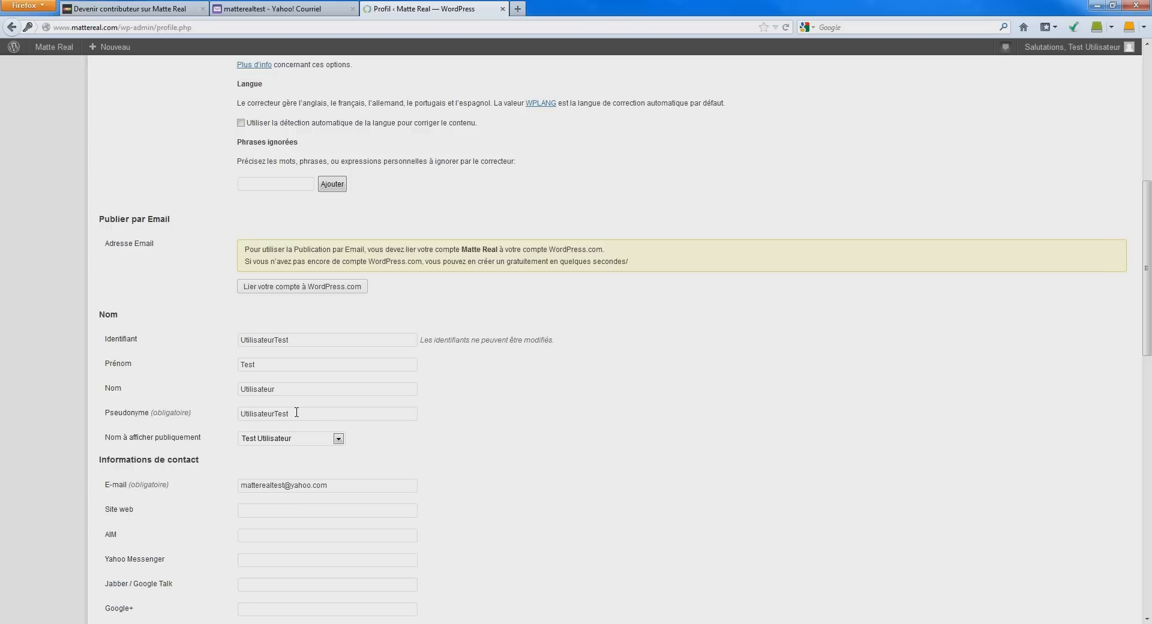
scroll(204, 450, down, 1)
scroll(234, 456, up, 2)
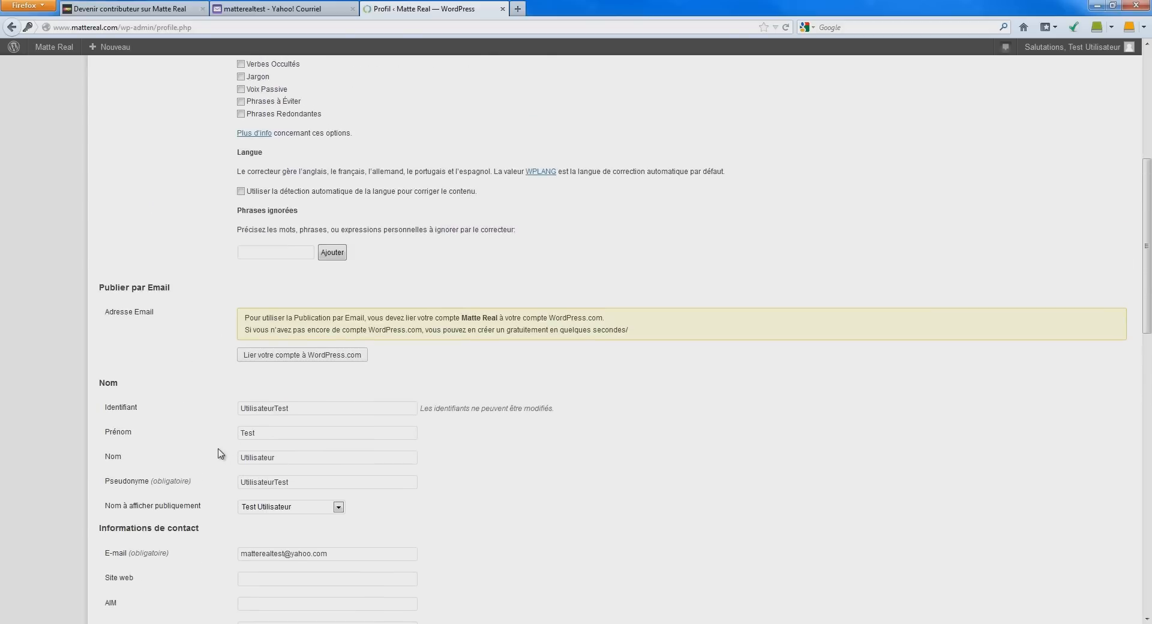
Step: Enter a new account password and its repetition in the profile's Nouveau mot de passe fields
scroll(218, 451, down, 7)
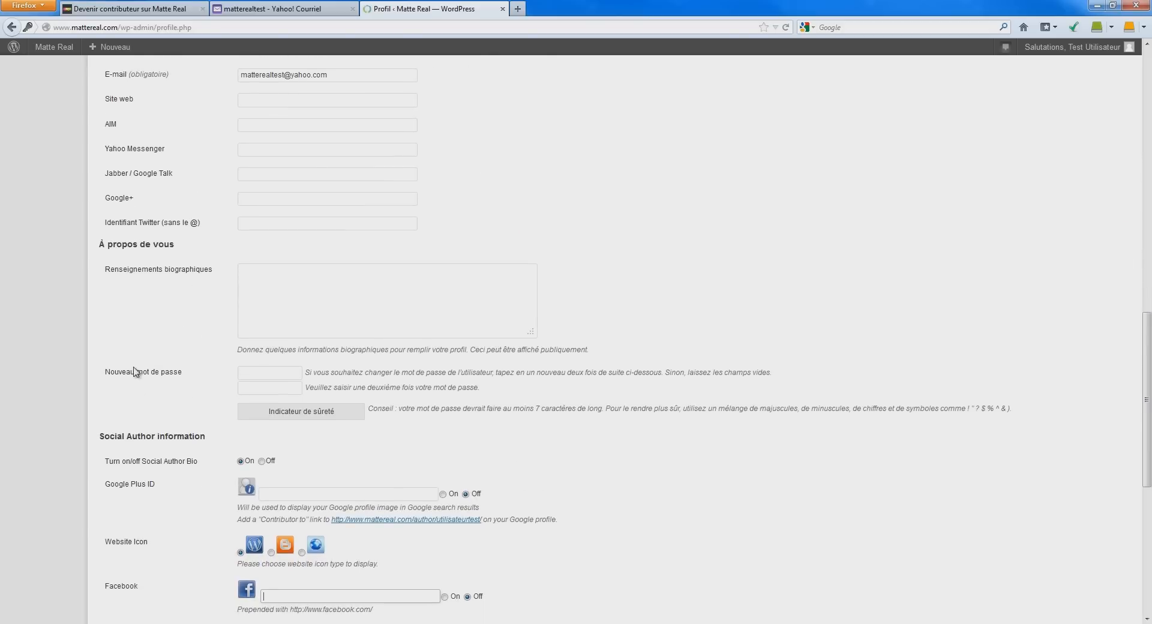
click(252, 372)
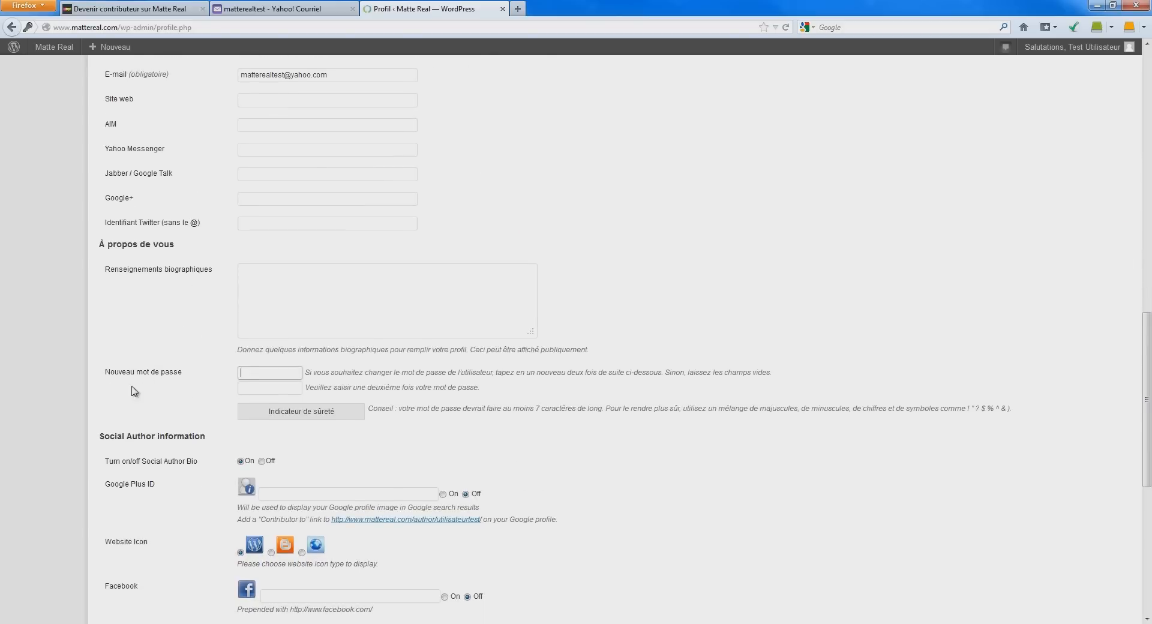
text(•••••••)
key(Tab)
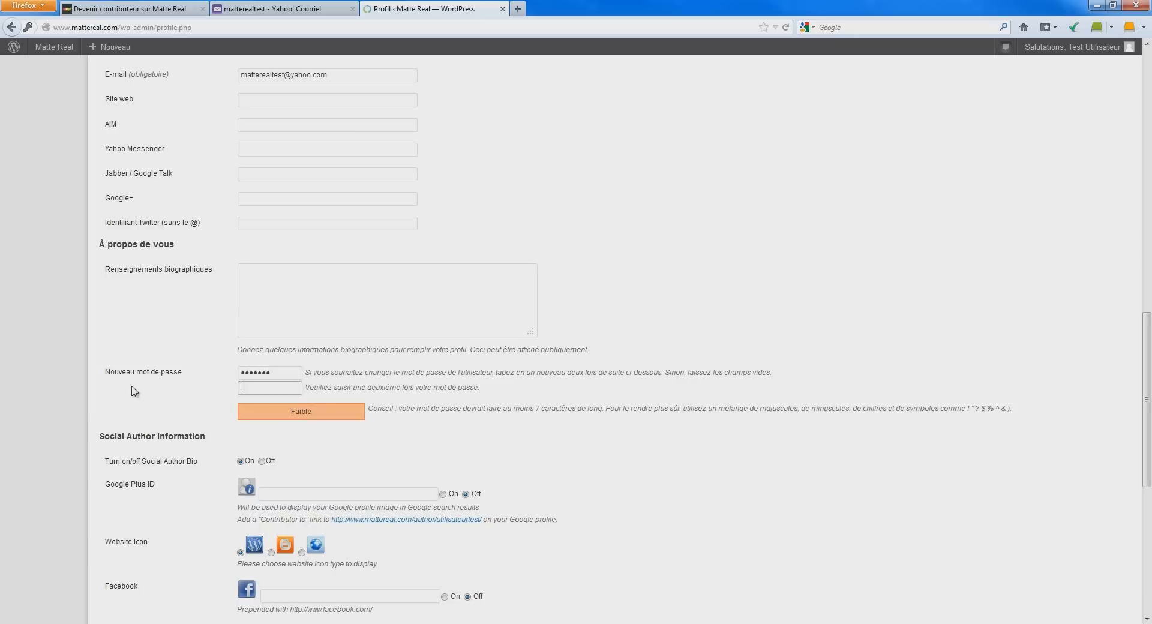
text(••••••••)
key(shift+Tab)
text(•)
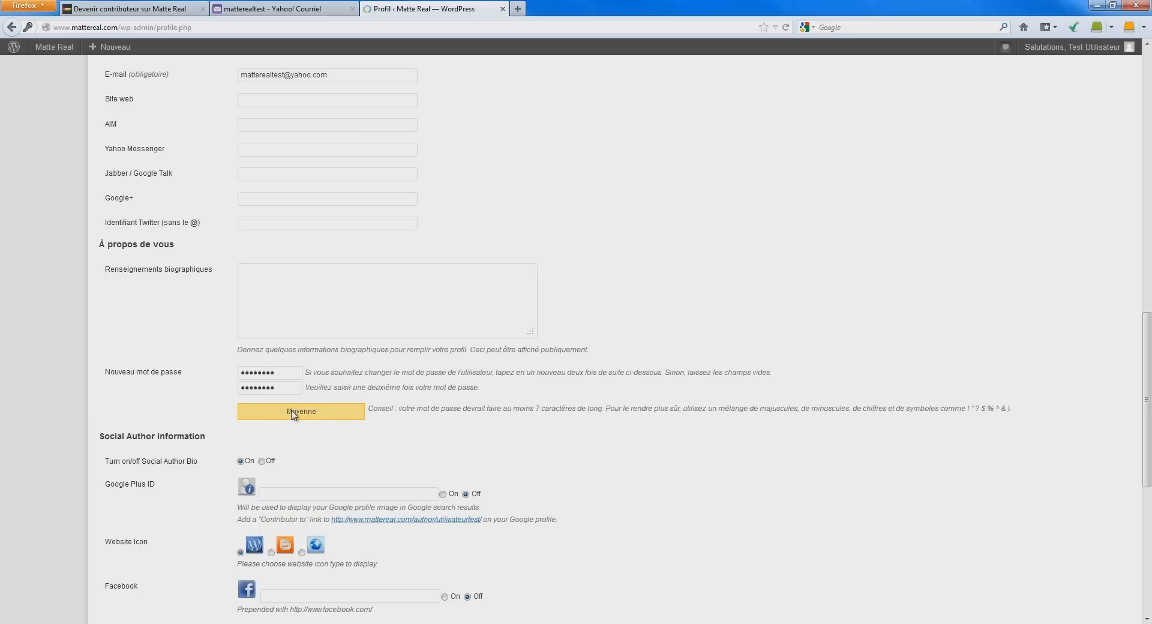
click(285, 370)
click(287, 388)
click(213, 382)
click(280, 374)
click(285, 390)
click(220, 375)
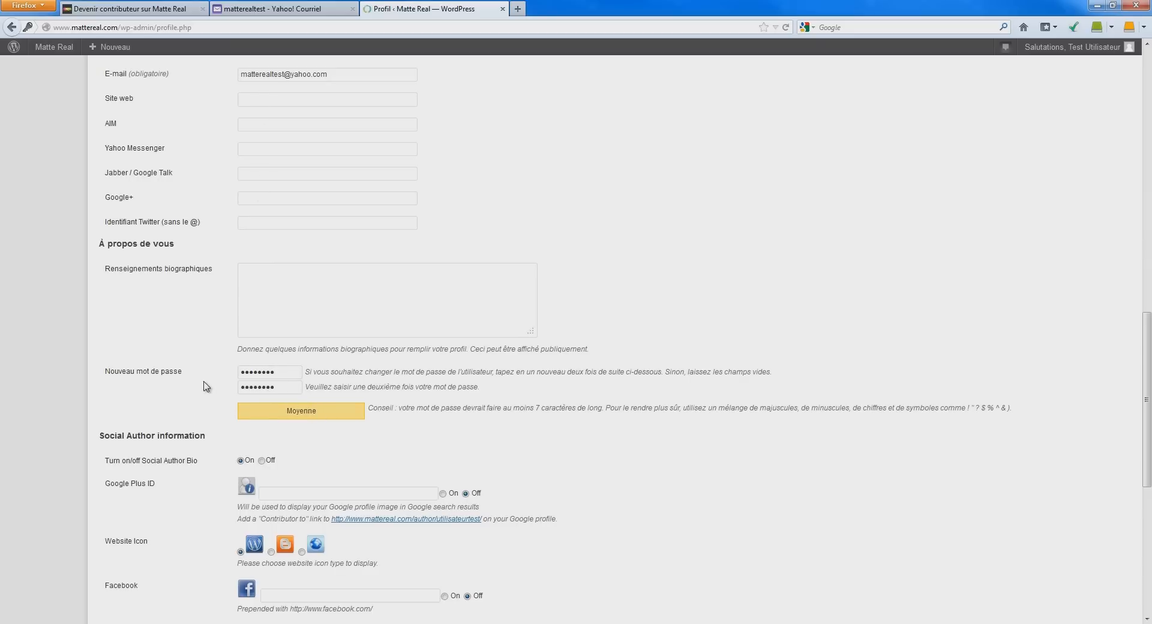
Step: Save the updated profile with the new password and recheck the registration confirmation e-mail before returning to the profile page
scroll(205, 387, down, 5)
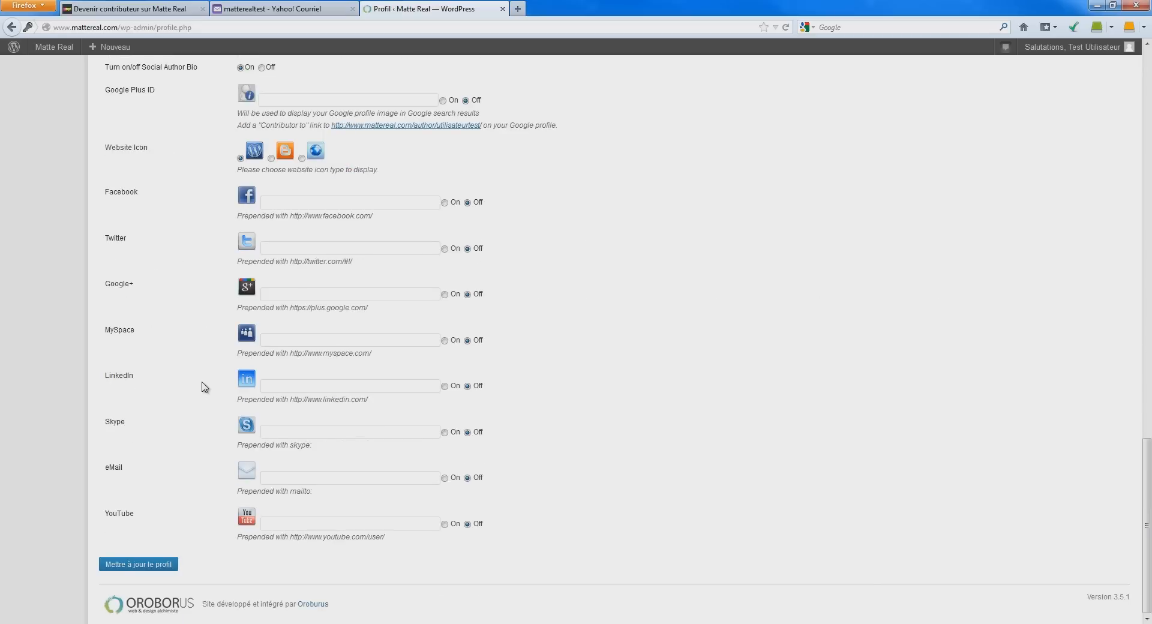
click(142, 566)
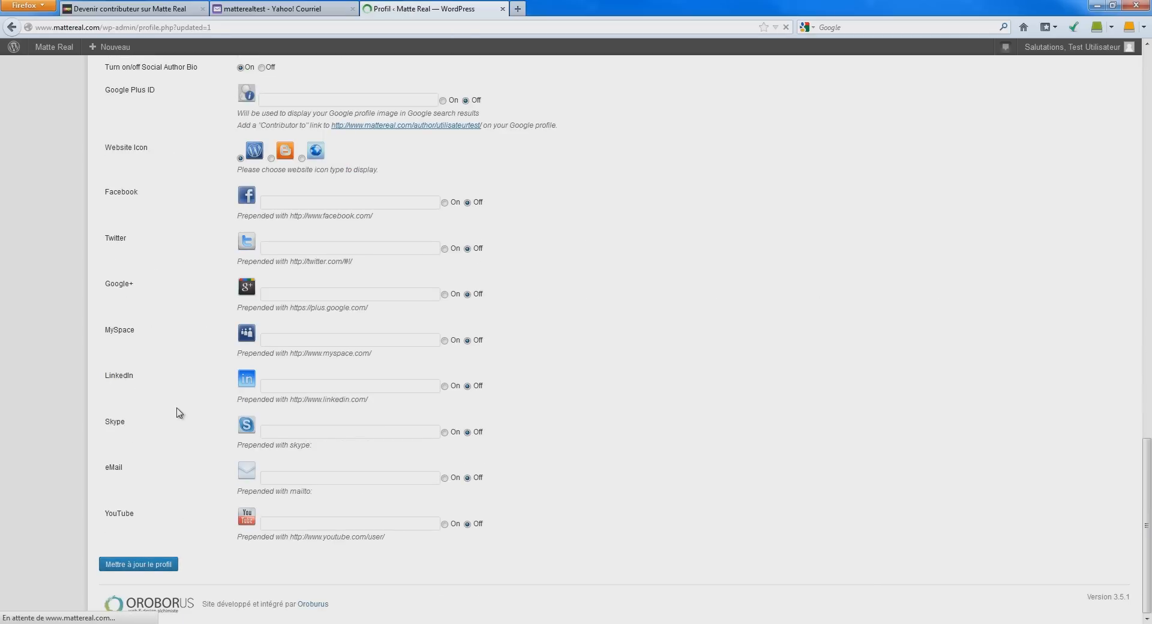
click(245, 8)
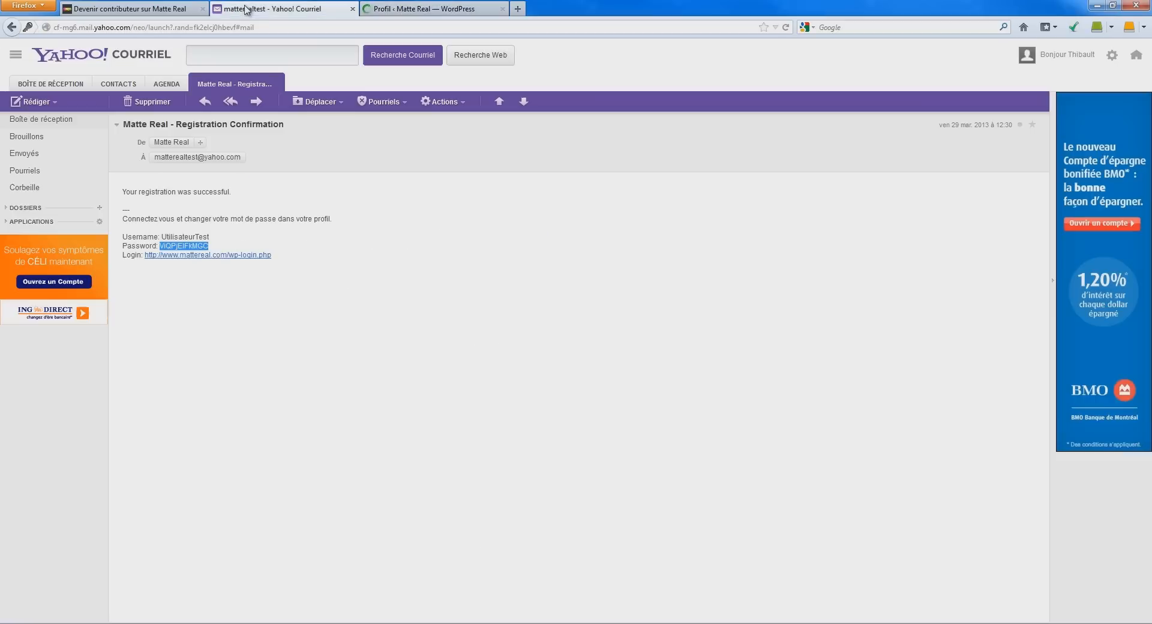
click(182, 249)
click(420, 9)
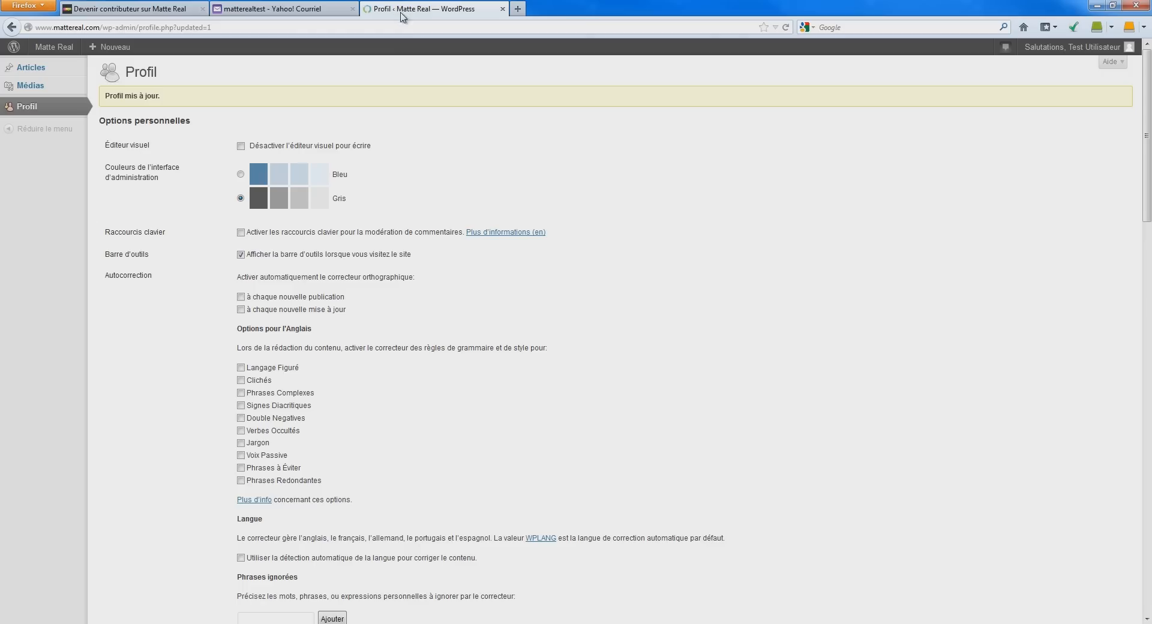
Step: Fill in Renseignements biographiques with "Bonjour, je suis l'utilisateur test. J'adore le matte painting, et j'écris des articles sur les technologies 3D."
scroll(212, 466, down, 10)
scroll(212, 466, down, 2)
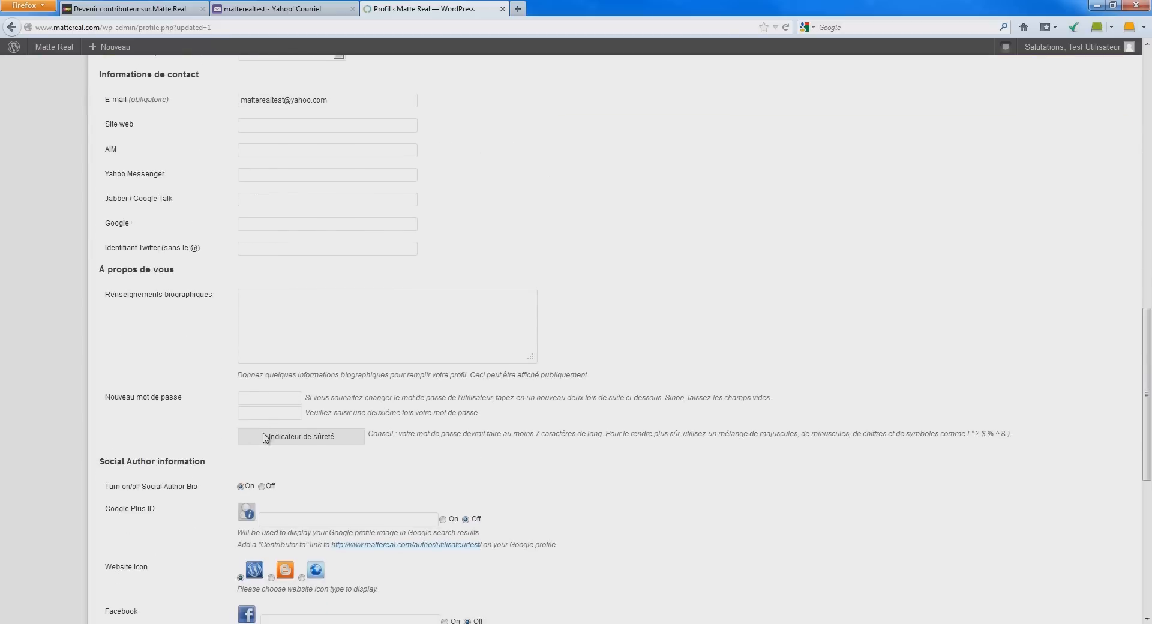
scroll(271, 373, up, 2)
click(271, 373)
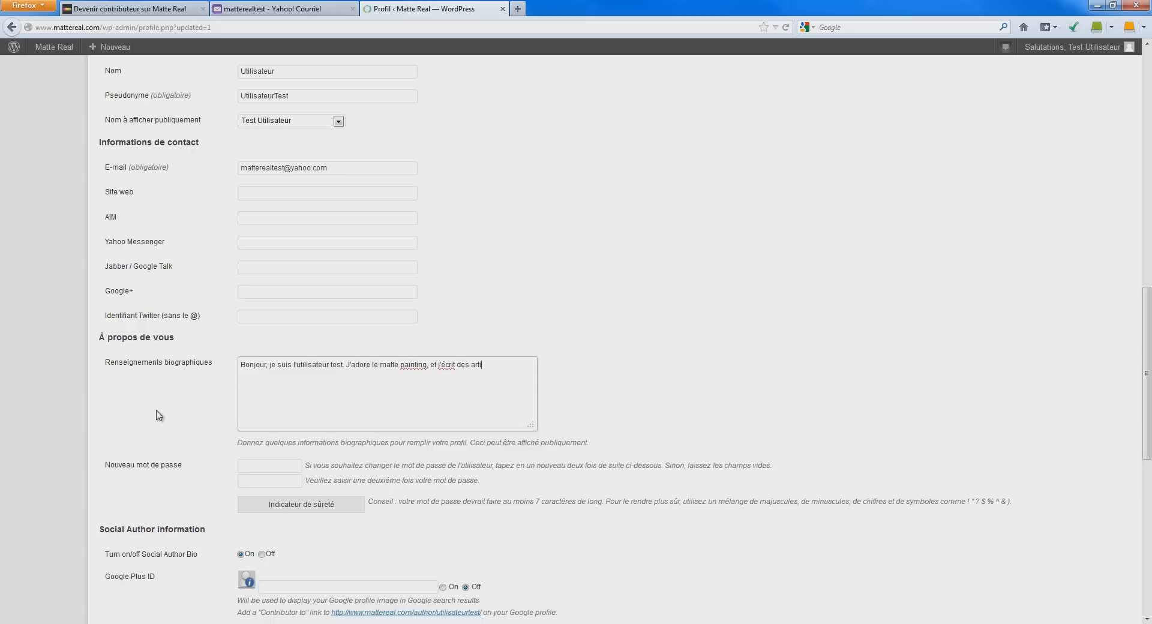
key(BackSpace)
key(BackSpace)
key(BackSpace)
key(BackSpace)
key(BackSpace)
key(BackSpace)
key(BackSpace)
key(BackSpace)
key(BackSpace)
key(BackSpace)
text(s technologies 3D)
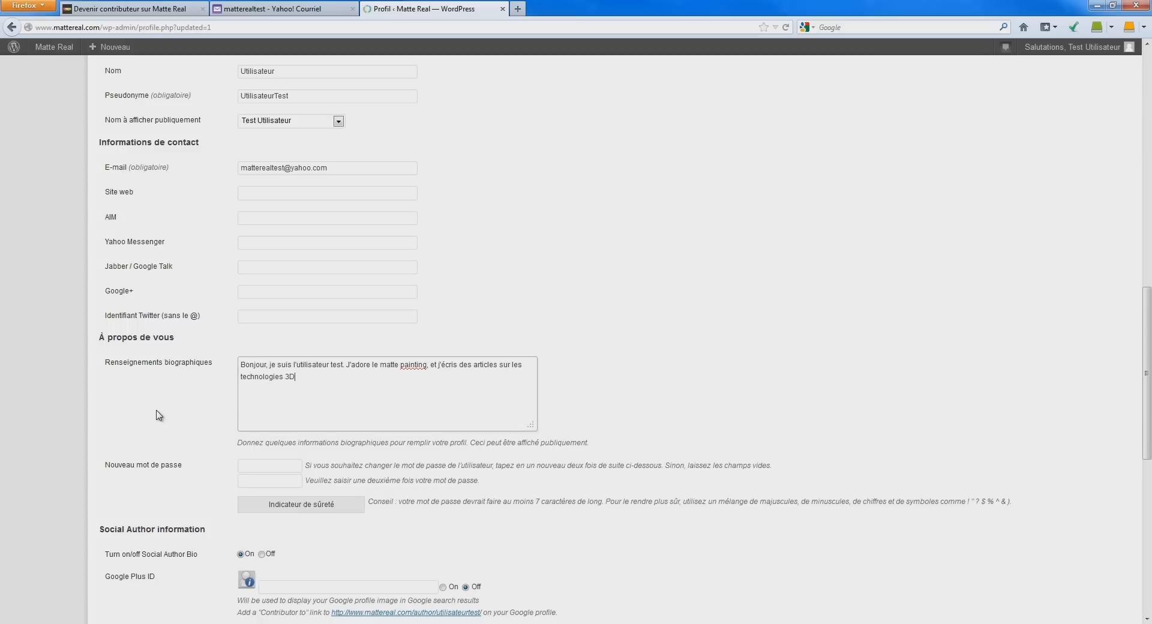
text(.)
Step: Open the "Visage 3D réaliste par Activision" article on the MatteReal site and examine its author box and social links
click(132, 8)
scroll(523, 96, up, 6)
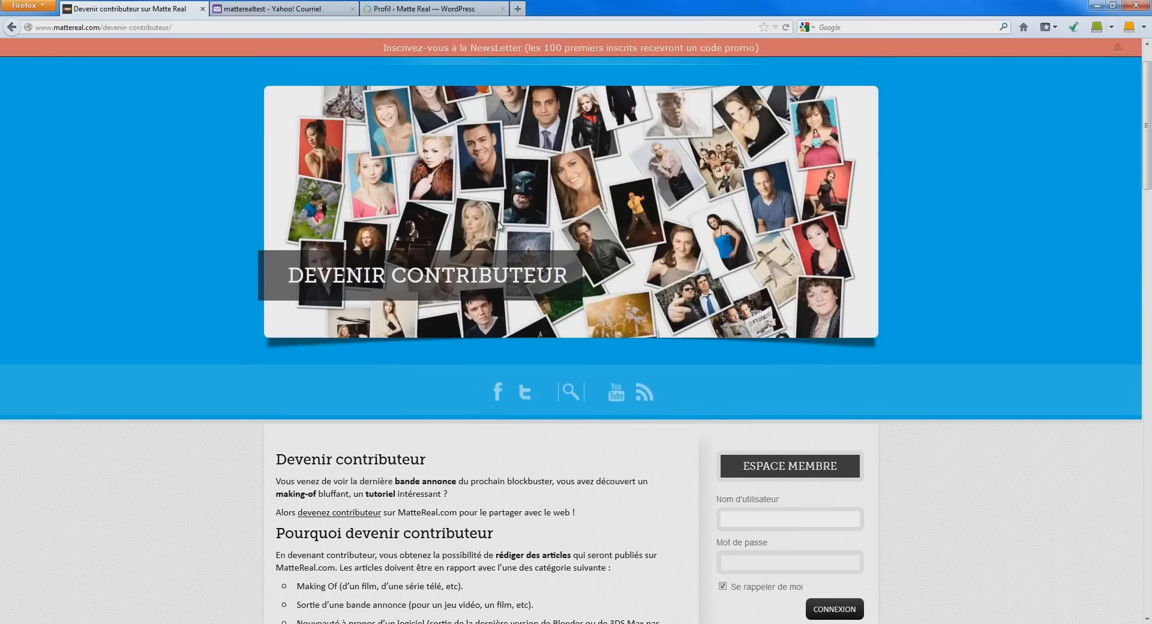
click(521, 91)
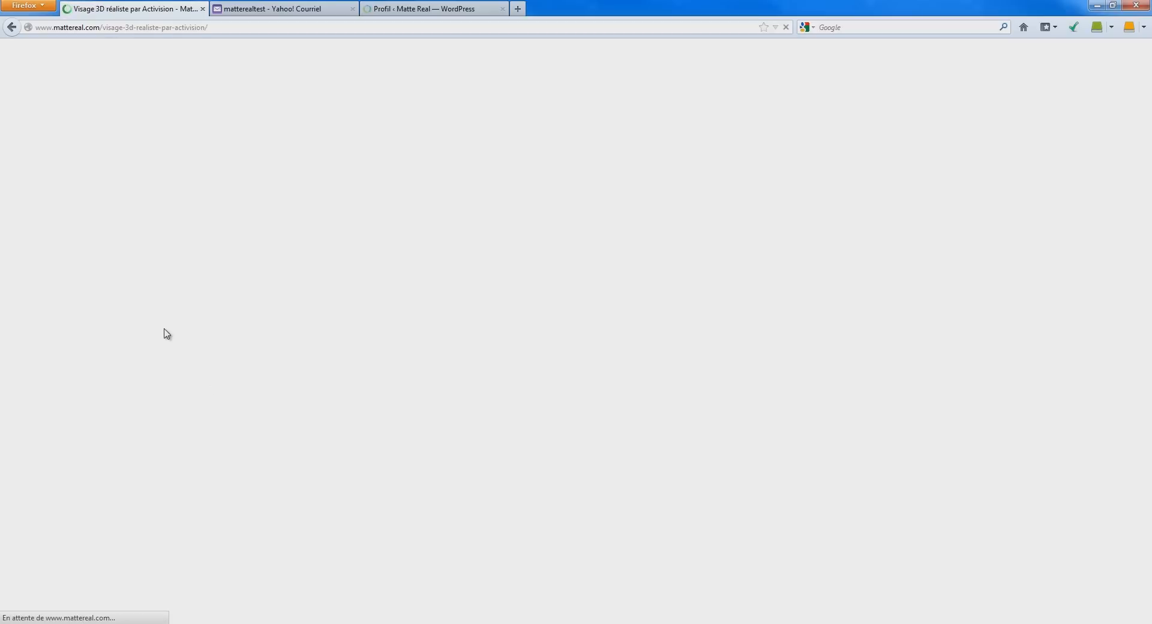
scroll(180, 305, down, 15)
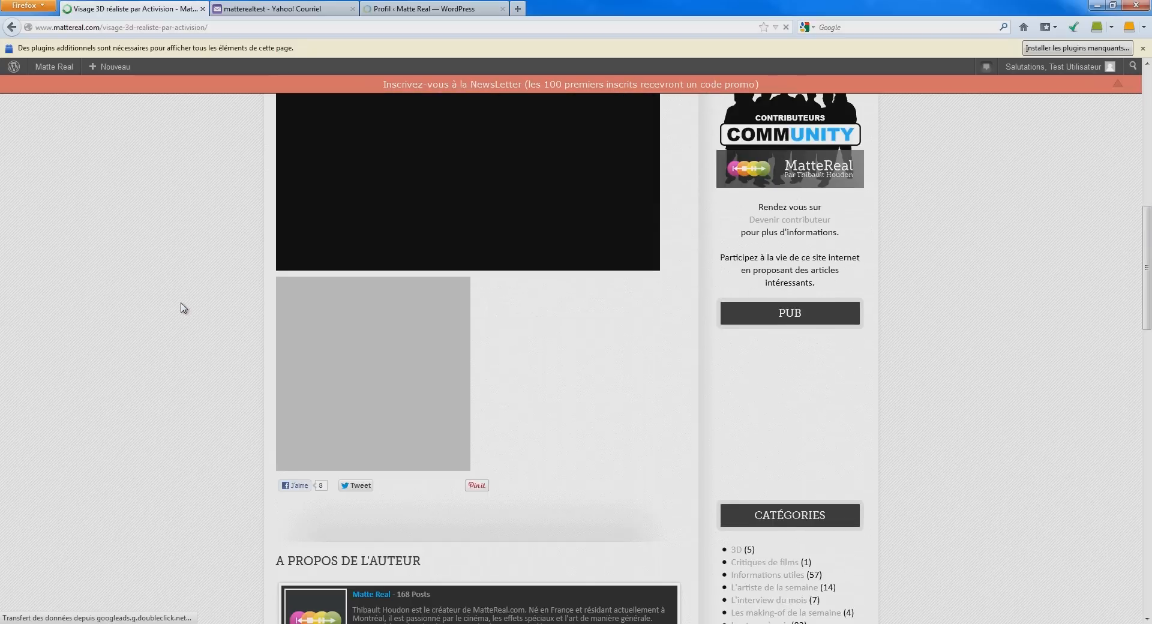
scroll(253, 308, down, 3)
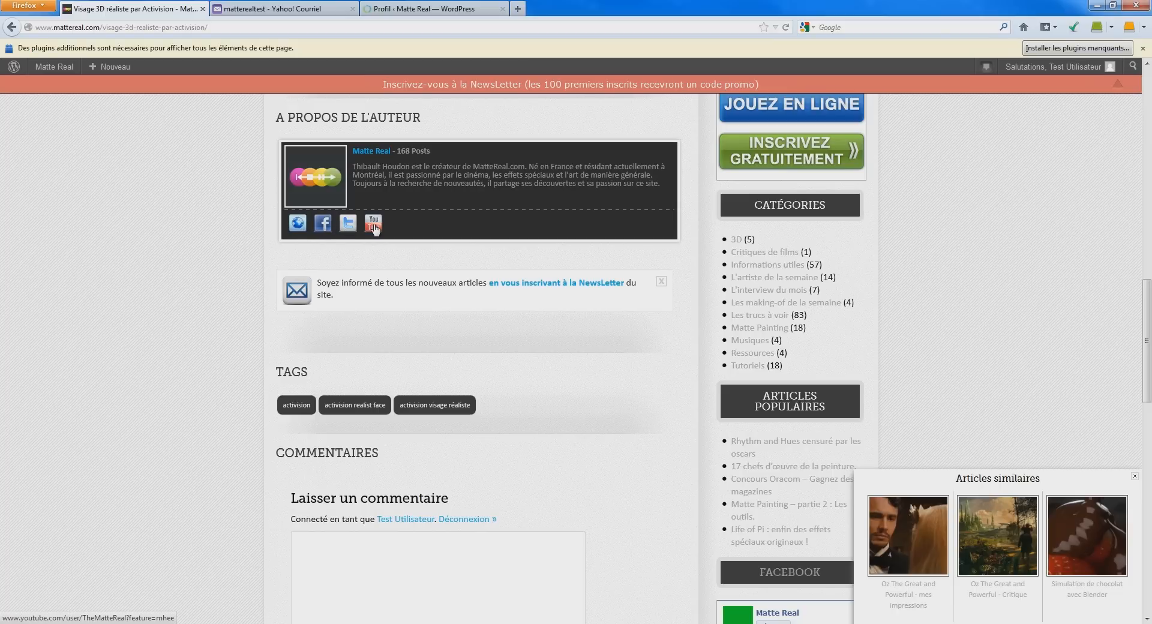
Step: Return to the profile page and review its social author, biography, contact and name settings
click(379, 10)
scroll(243, 345, down, 10)
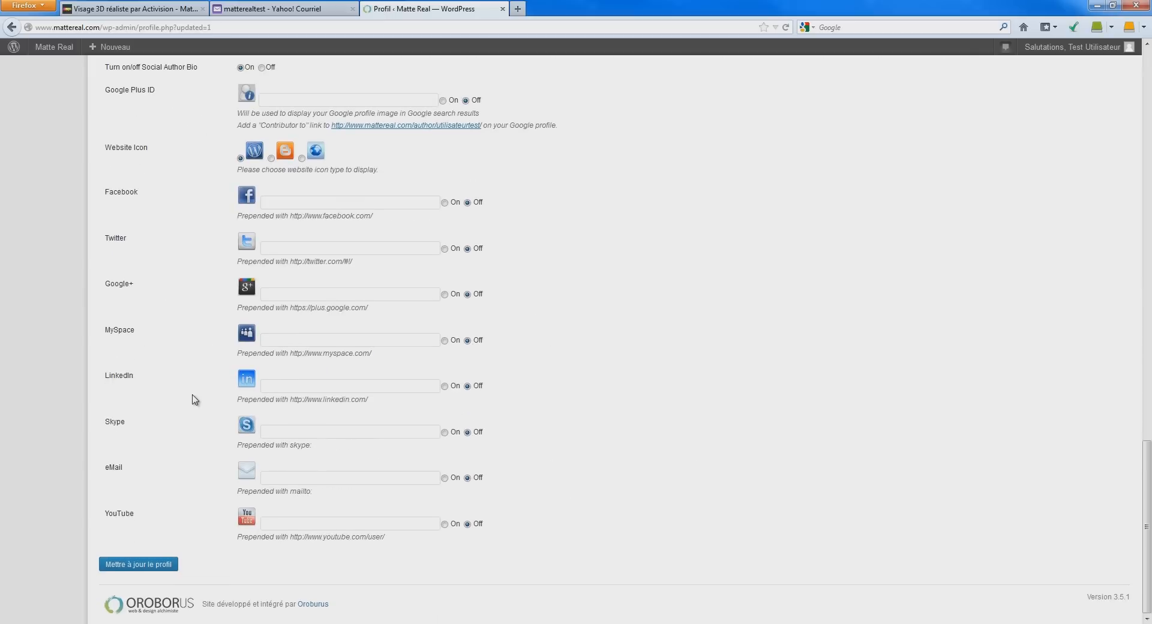
scroll(190, 399, up, 4)
scroll(178, 359, up, 8)
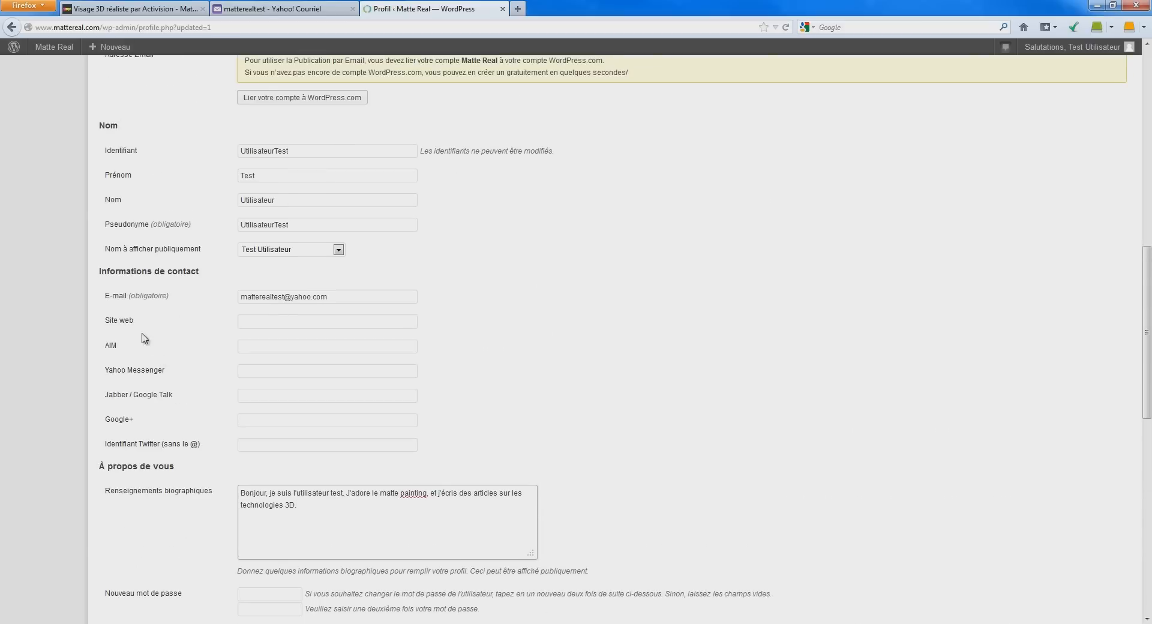
scroll(170, 229, up, 12)
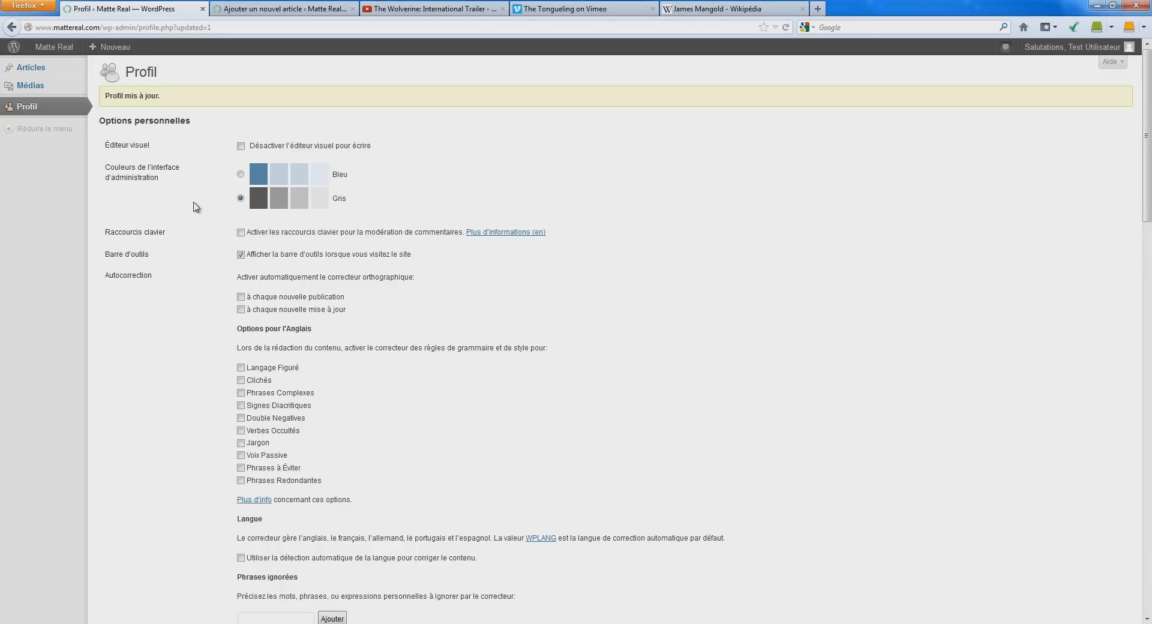
Step: Open a new article and title it "The Wolverine - Bande annonce"
mouse_move(108, 48)
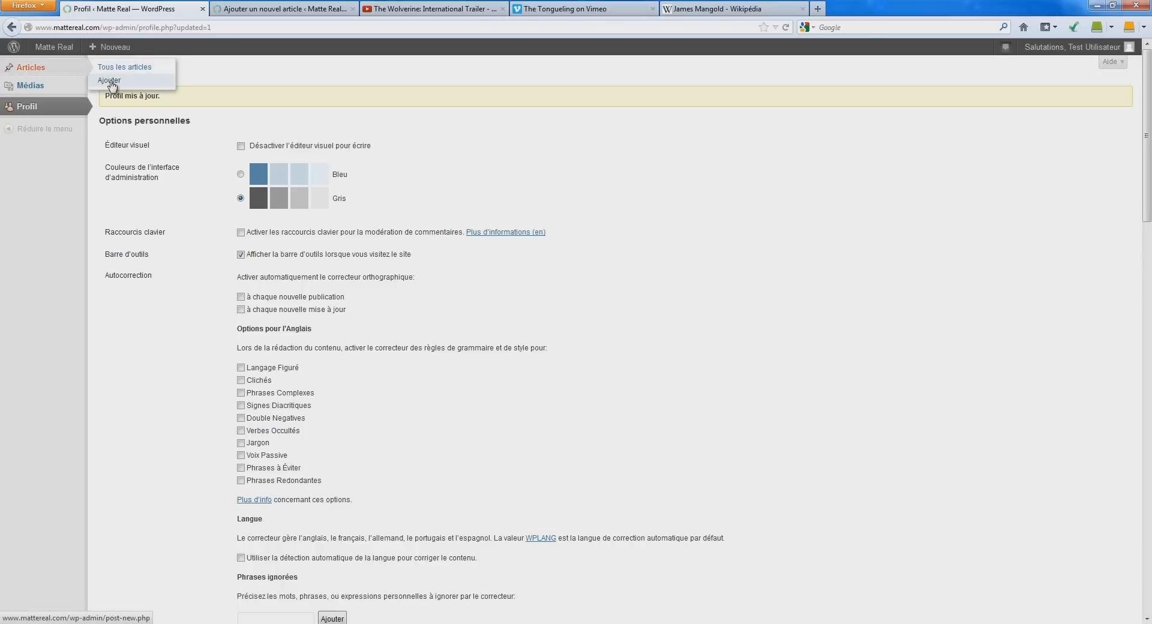
click(269, 11)
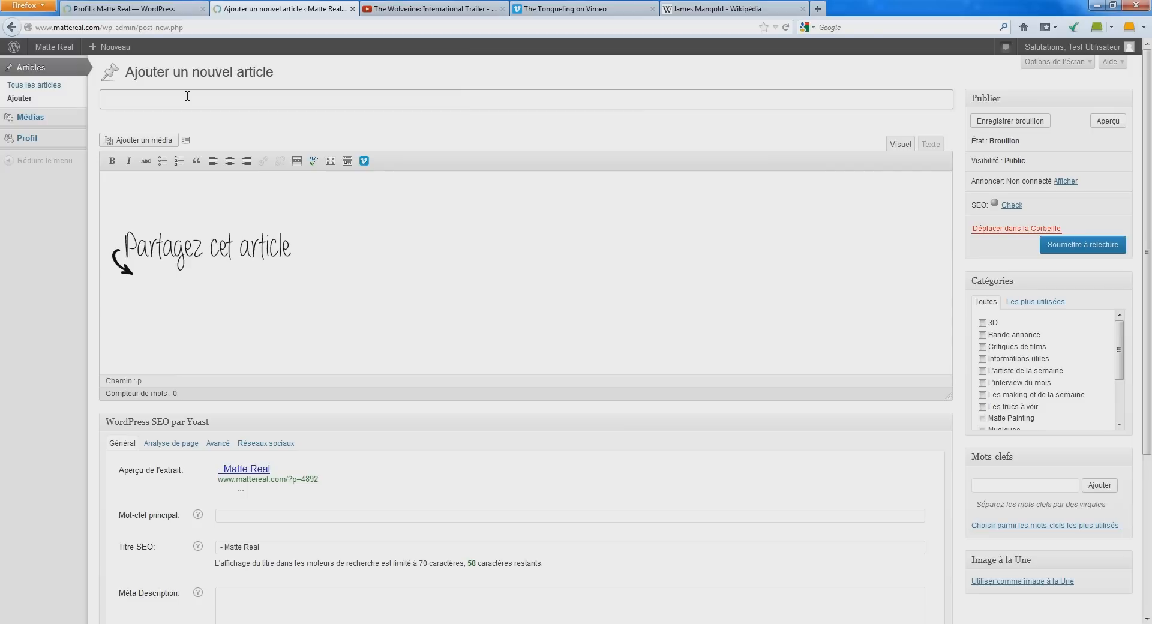
text(e Wolverine - Bande annonce)
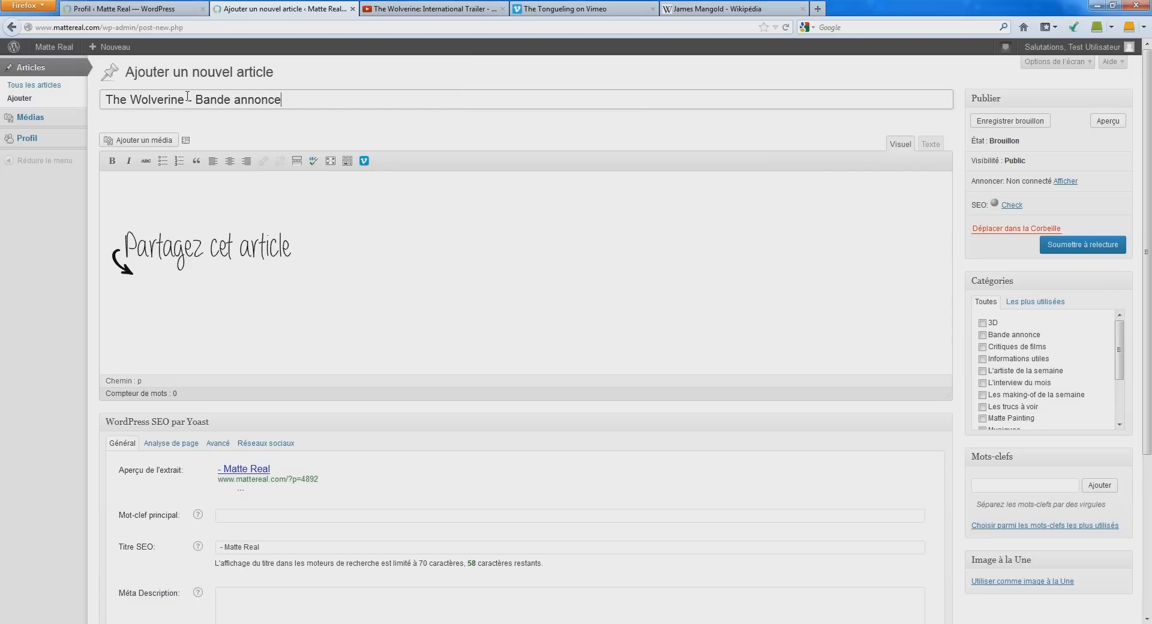
Step: Begin the article's body with "La première bande annonce pour The Wolverine vient d'être dévoilée sur internet."
click(236, 208)
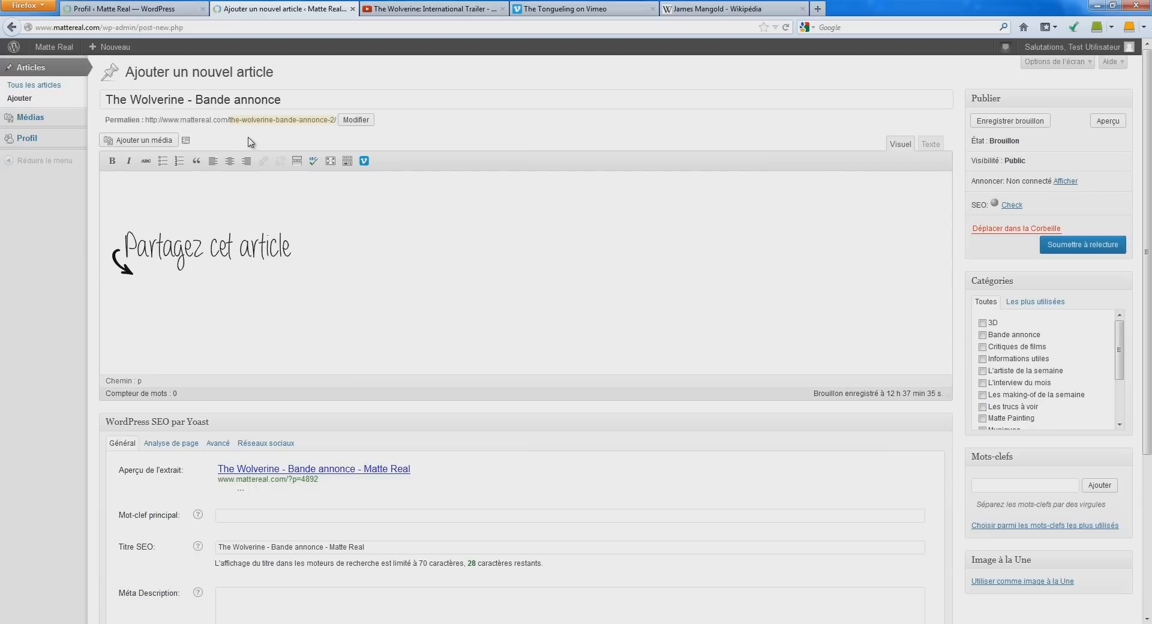
text(La première bande annonce pour T)
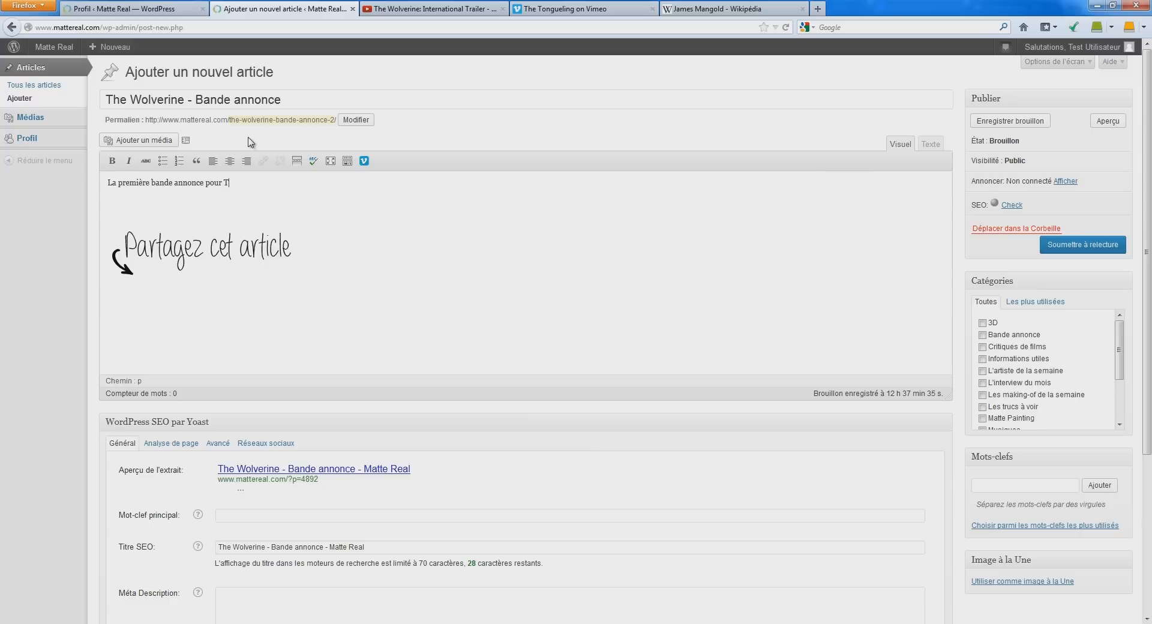
text(he Wolverine vient d'être dévoilée)
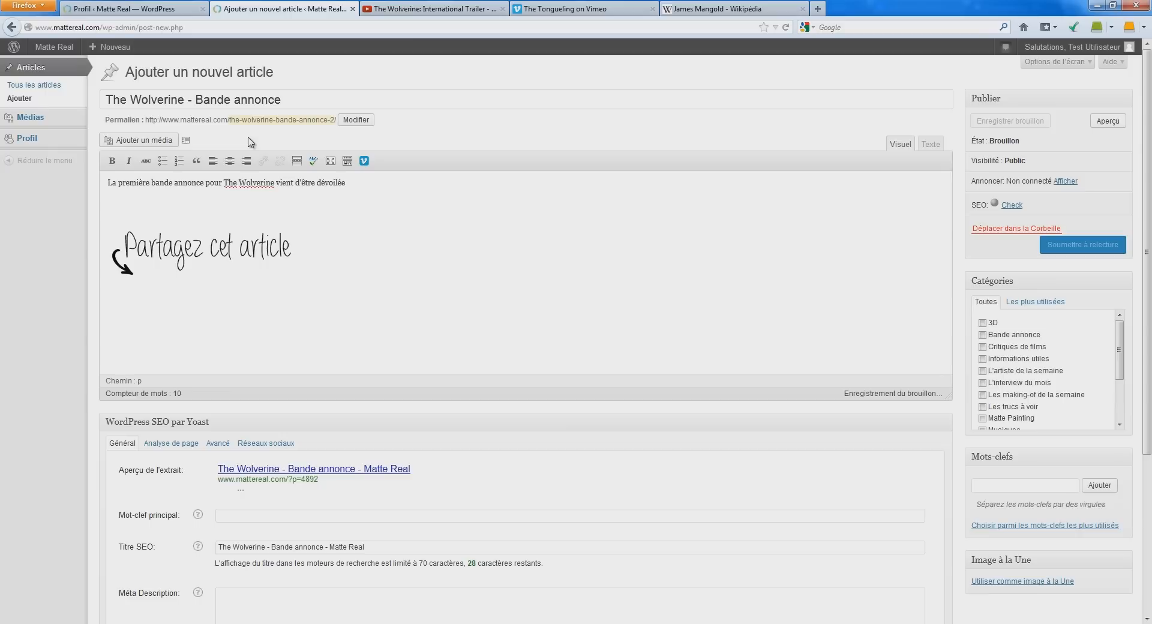
text( sur internet. Le fil)
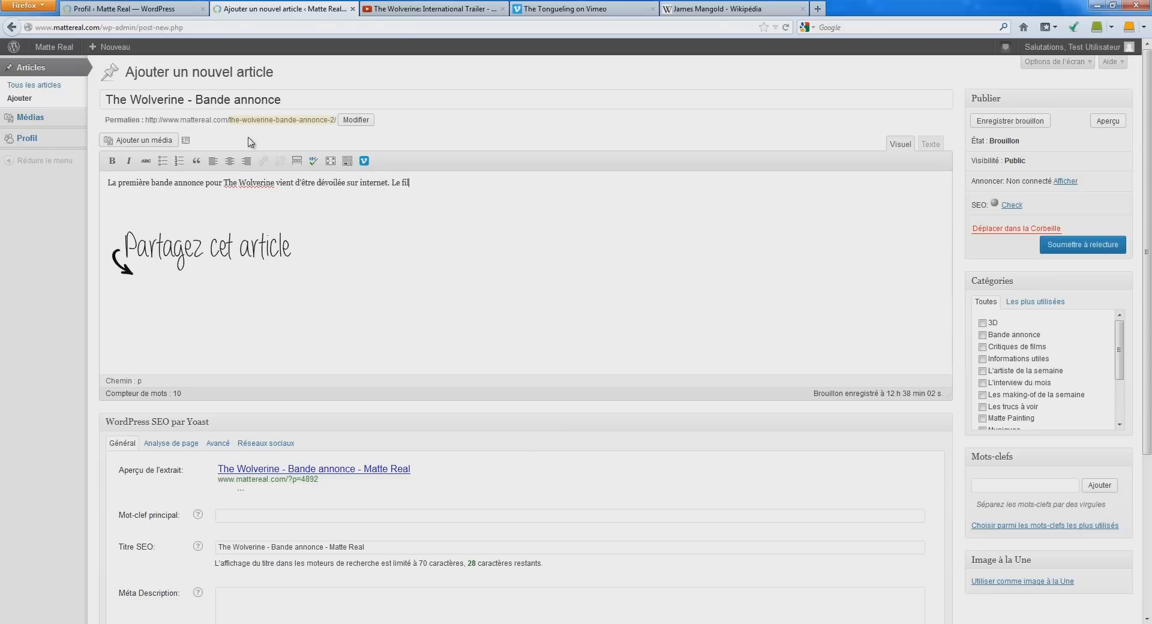
Step: Complete the paragraph with "Le film sera réalisé par James Mangold et est prévu pour le 24 juillet 2013 :" and start a new line
text(m sera réalisé par James Mangold)
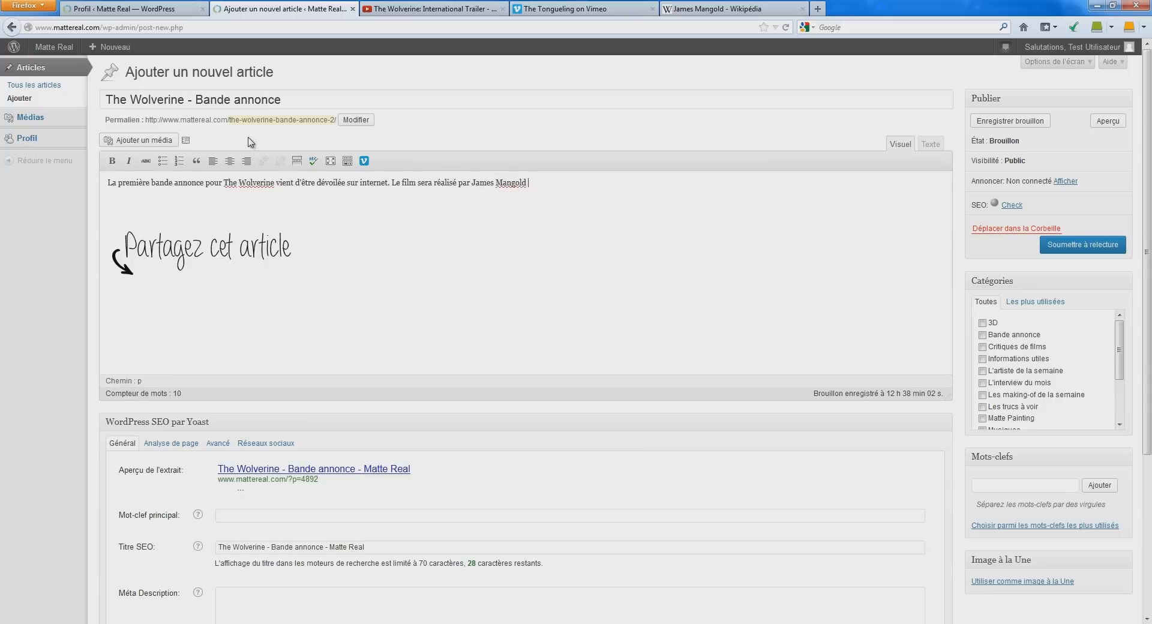
text( et est prévu pour le 24 juillet 2013 :)
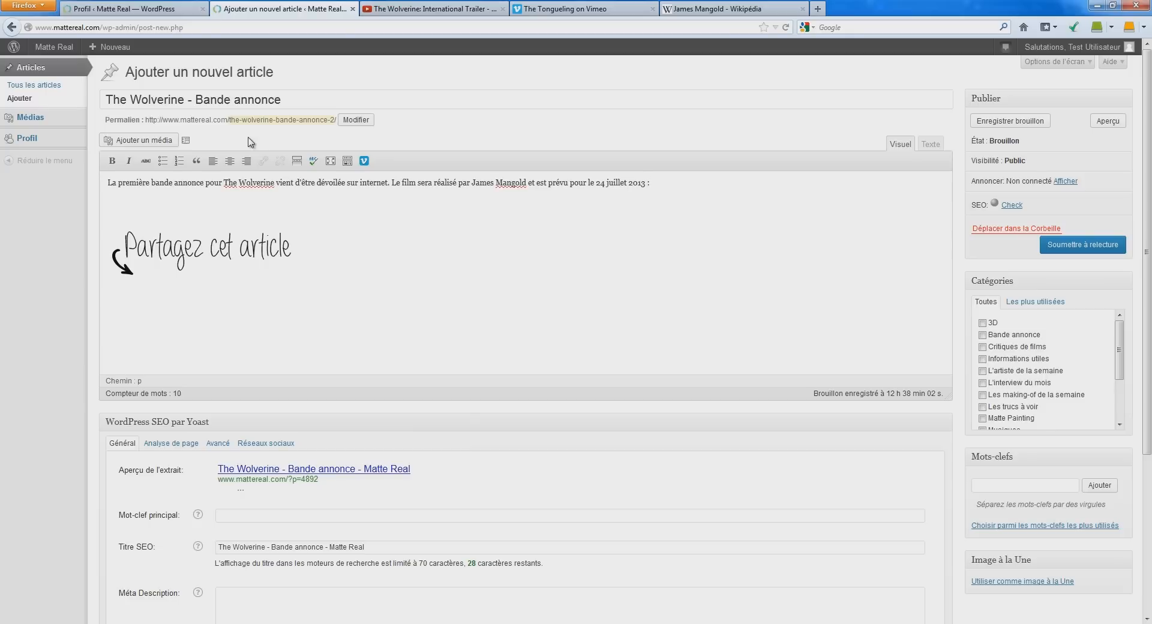
key(Return)
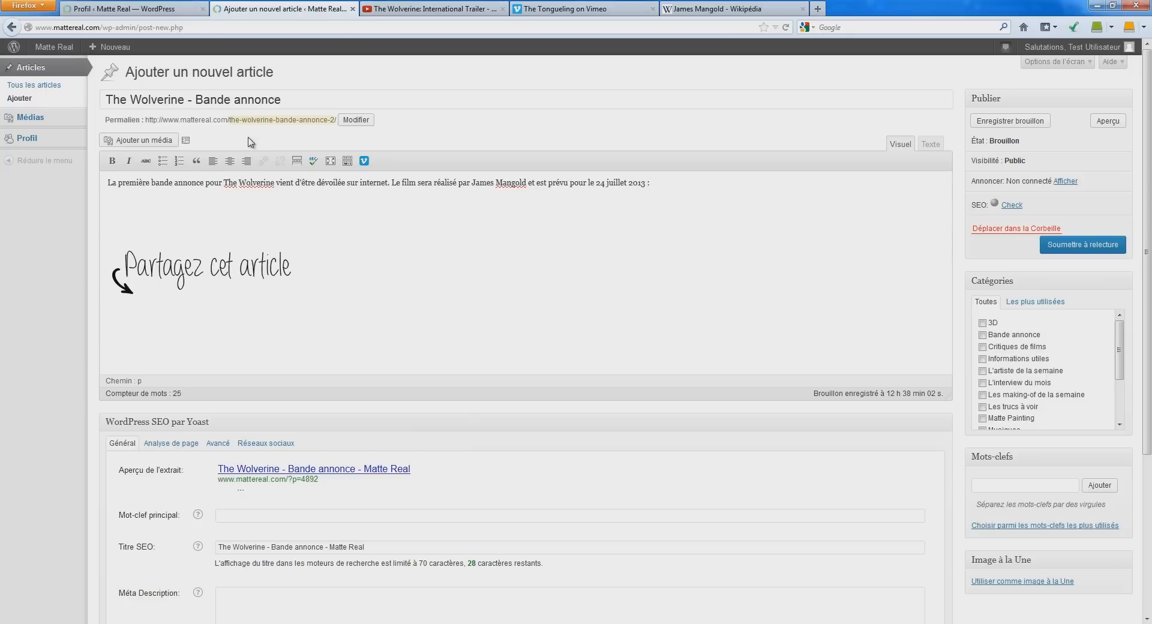
Step: Copy the YouTube address of "The Wolverine: International Trailer" and paste it on its own line below the article's paragraph
click(468, 8)
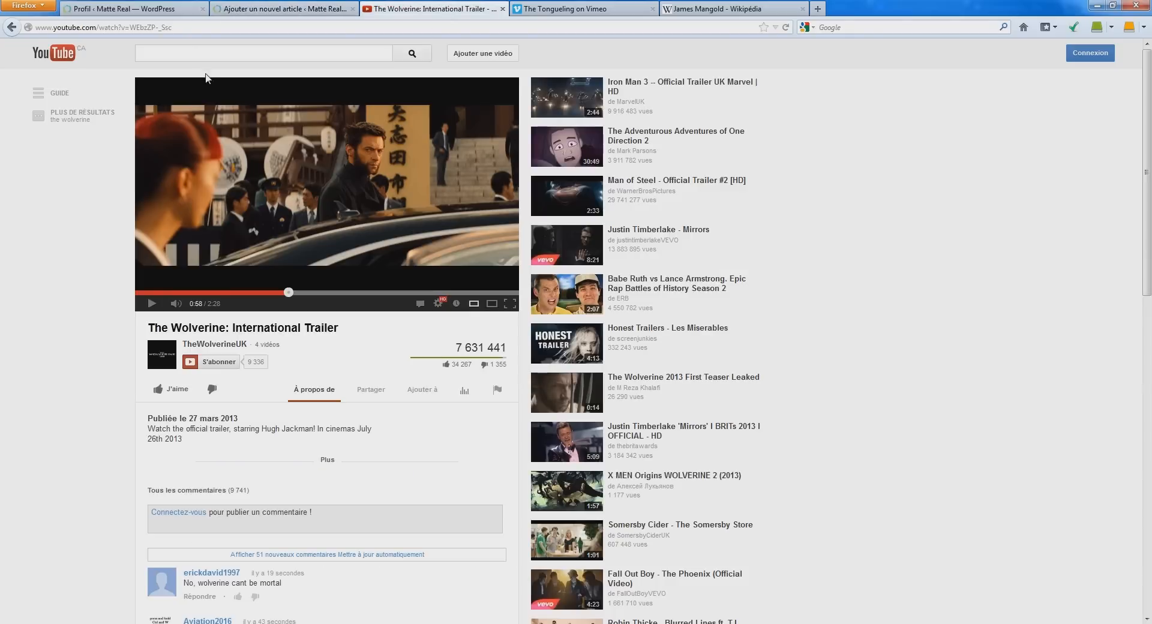
key(ctrl+l)
key(ctrl+c)
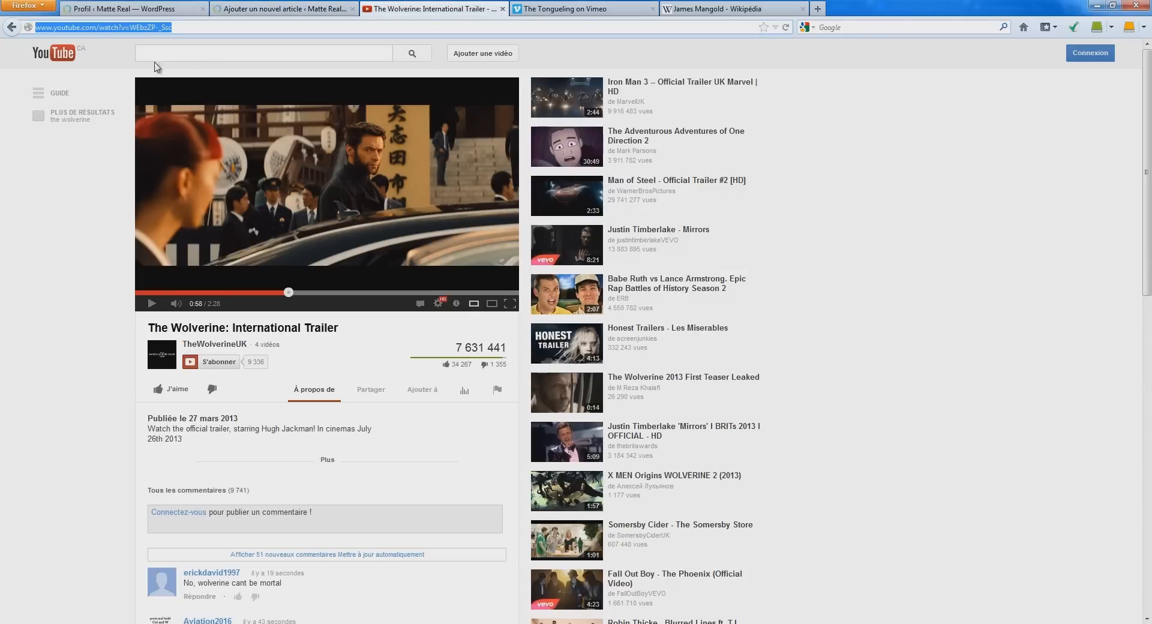
click(283, 9)
click(155, 214)
key(ctrl+v)
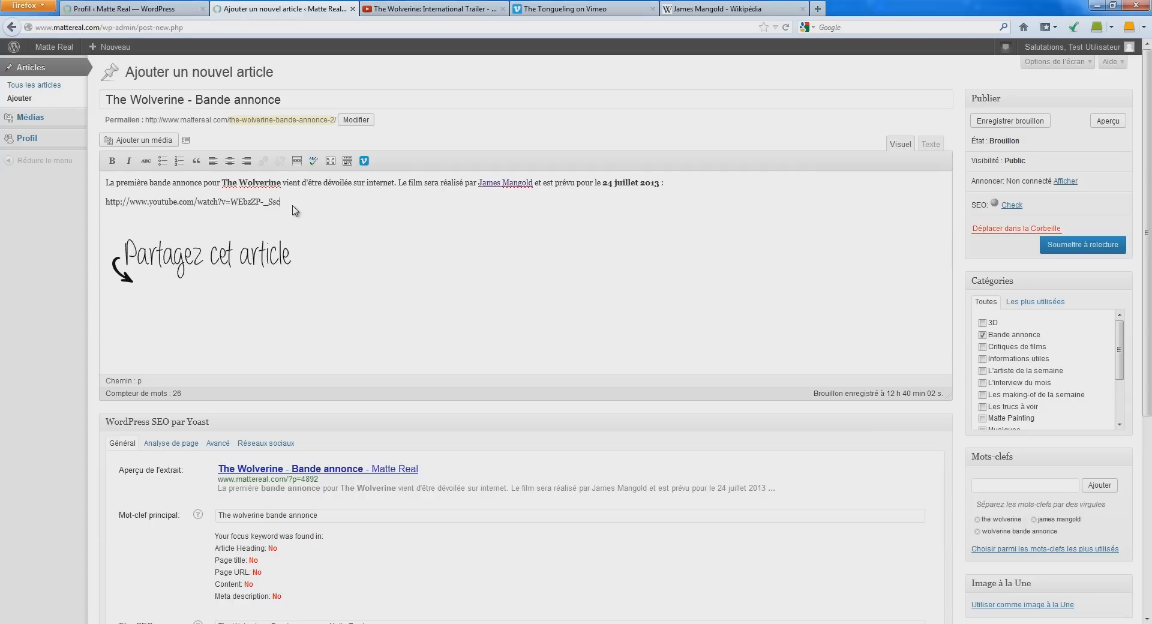
key(Return)
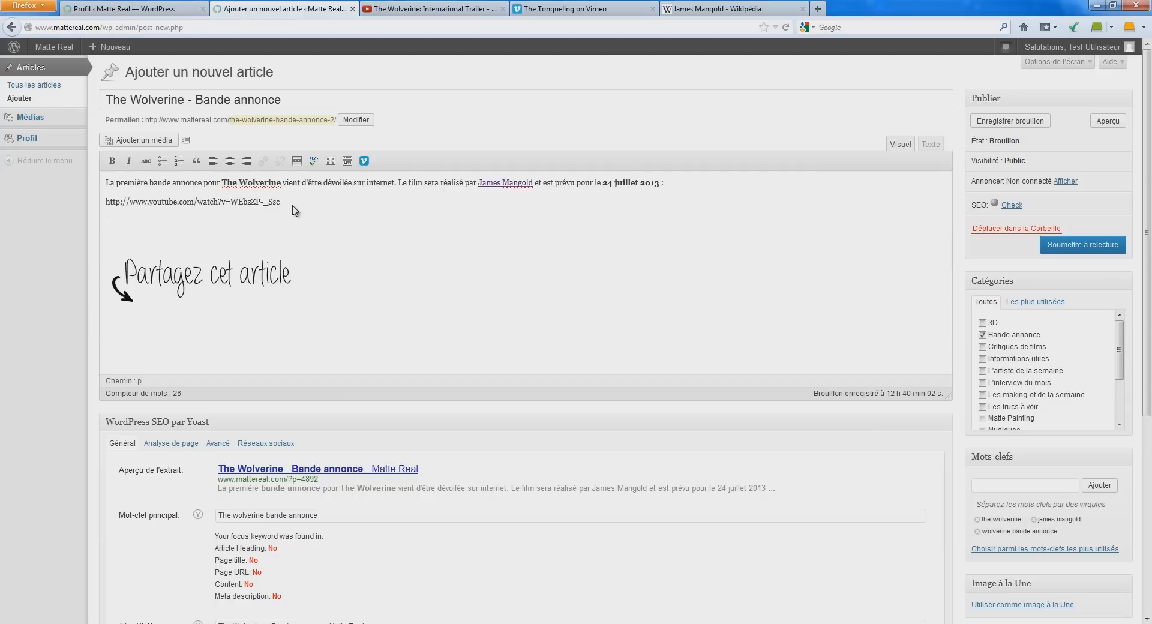
Step: Copy the address of The Tongueling on Vimeo and insert it below the YouTube link with the Vimeo video tool
click(530, 12)
key(ctrl+l)
key(ctrl+c)
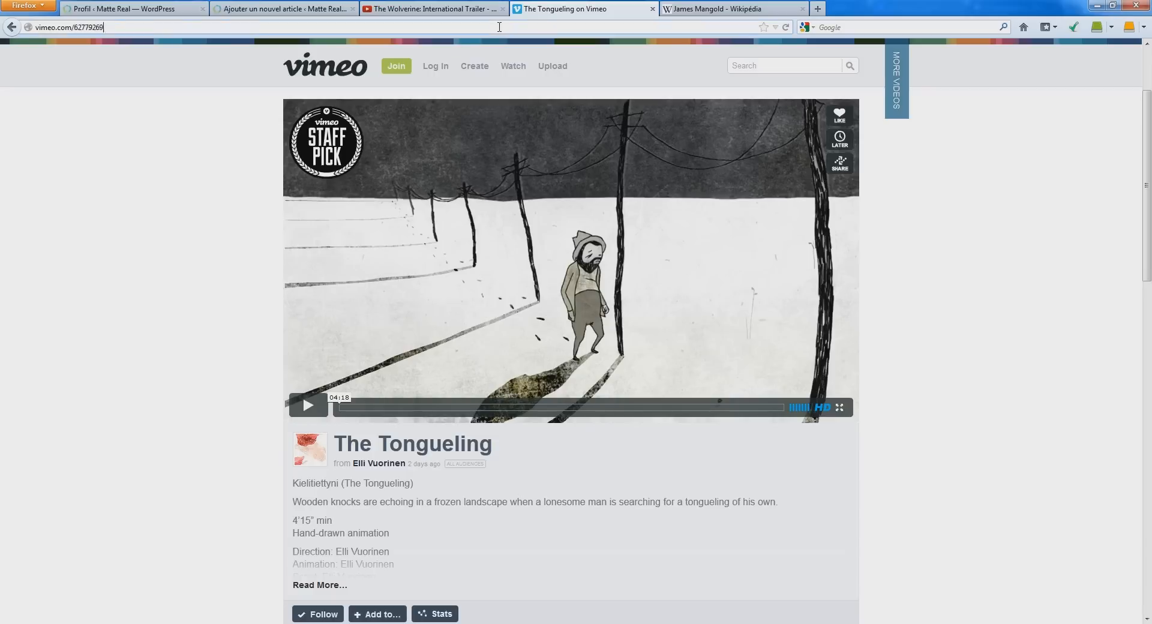
click(287, 11)
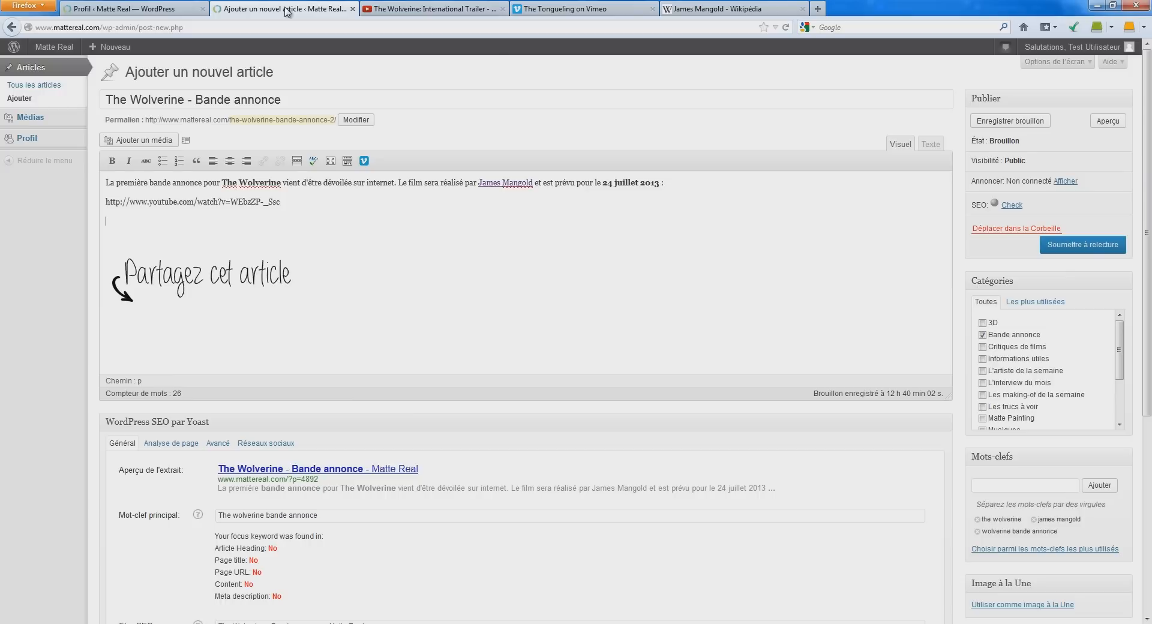
click(363, 160)
key(ctrl+v)
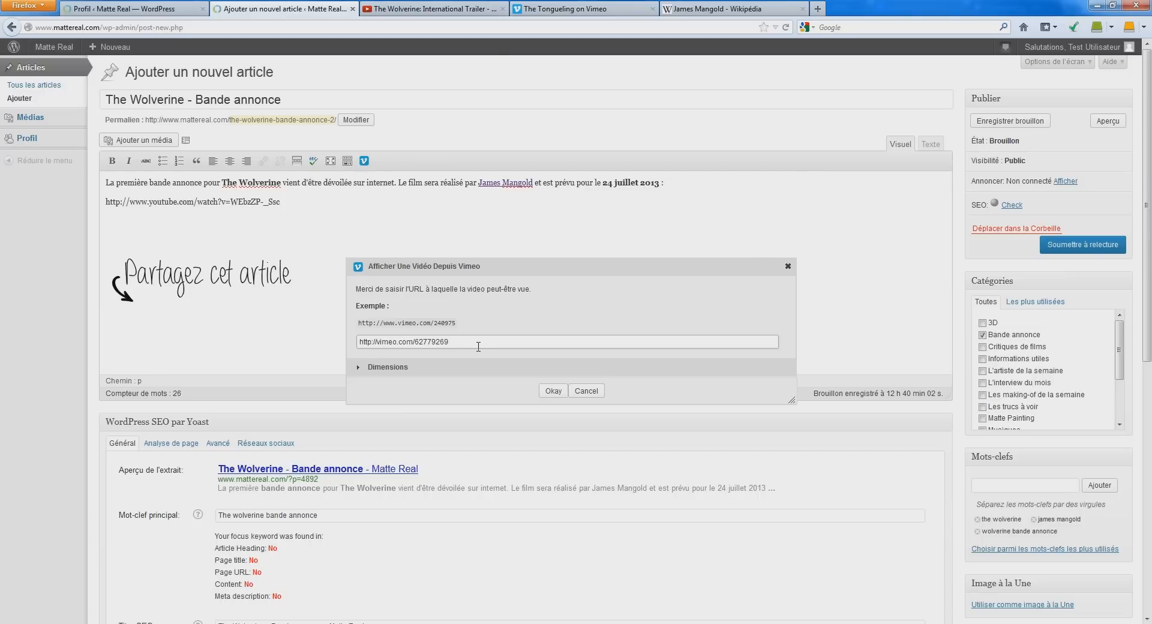
key(ctrl+a)
click(553, 390)
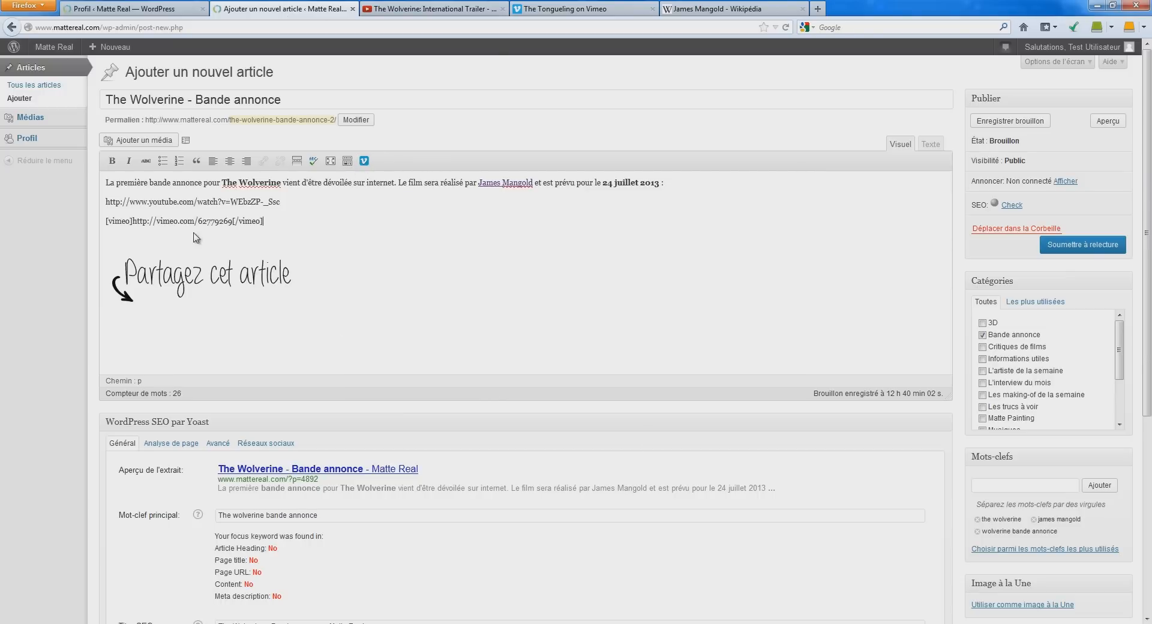
Step: Delete the Vimeo shortcode line from the article after examining its opening and closing tags
drag(108, 222, 135, 222)
drag(232, 222, 301, 226)
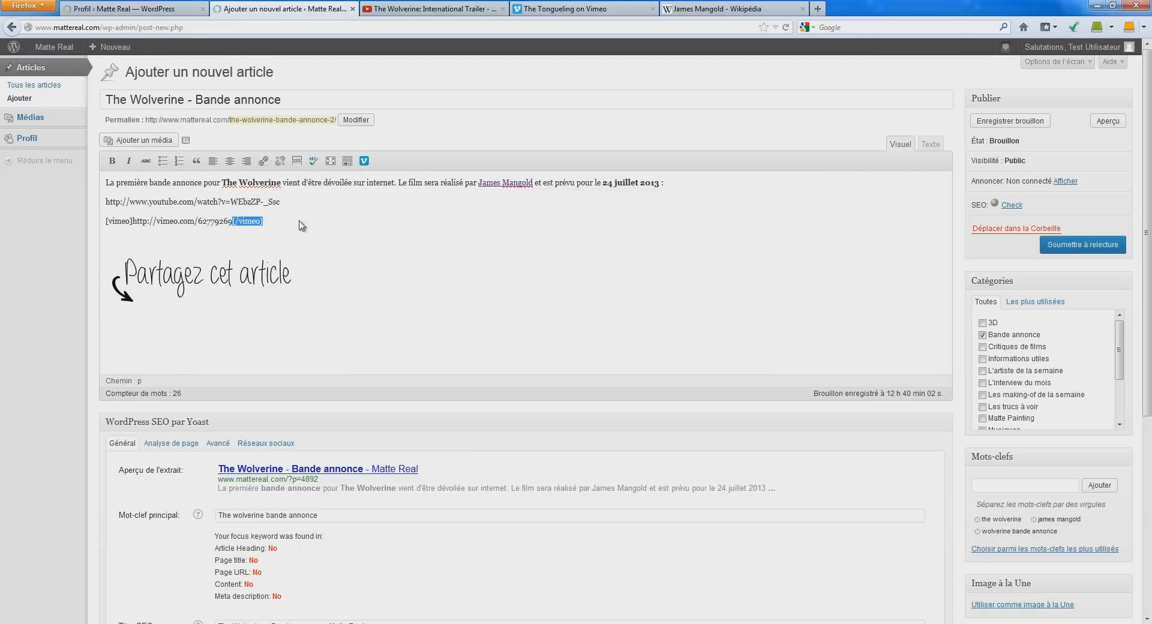
click(191, 222)
drag(271, 225, 68, 225)
key(Delete)
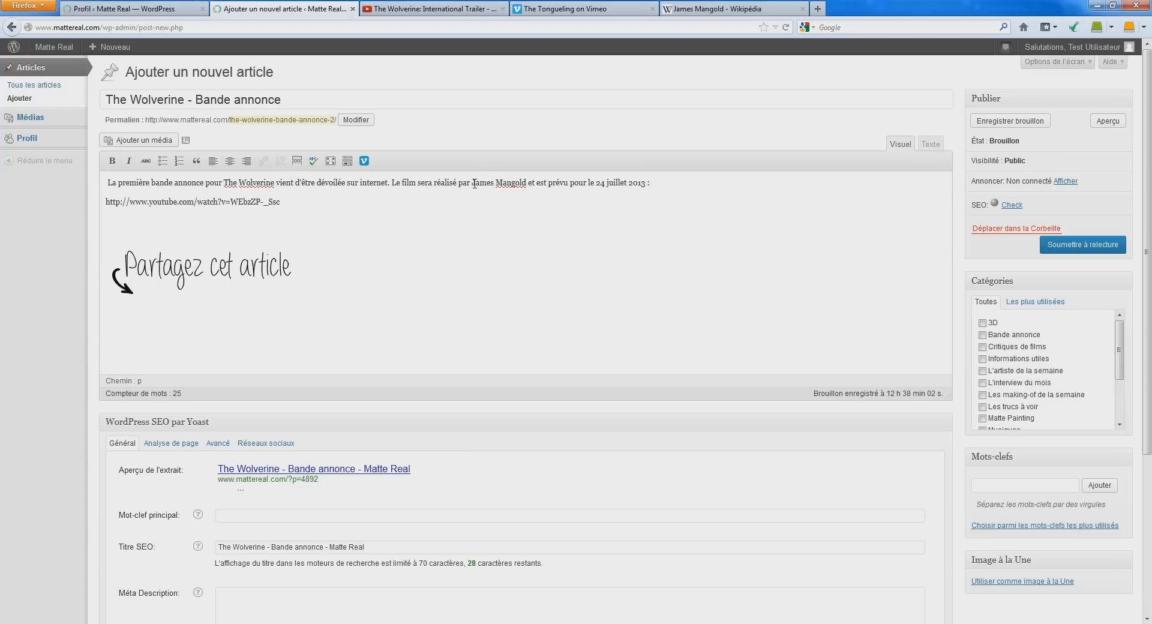
Step: Copy the address of James Mangold's French Wikipedia page and return to the article draft
drag(471, 183, 528, 184)
click(564, 183)
click(717, 9)
click(615, 28)
key(ctrl+c)
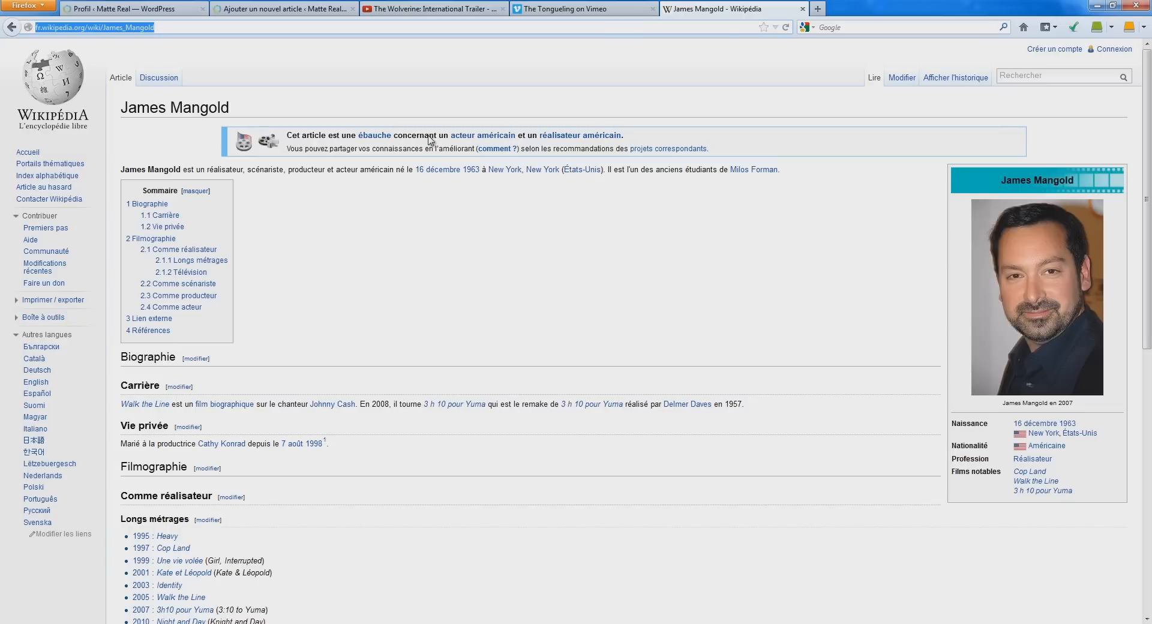
click(282, 9)
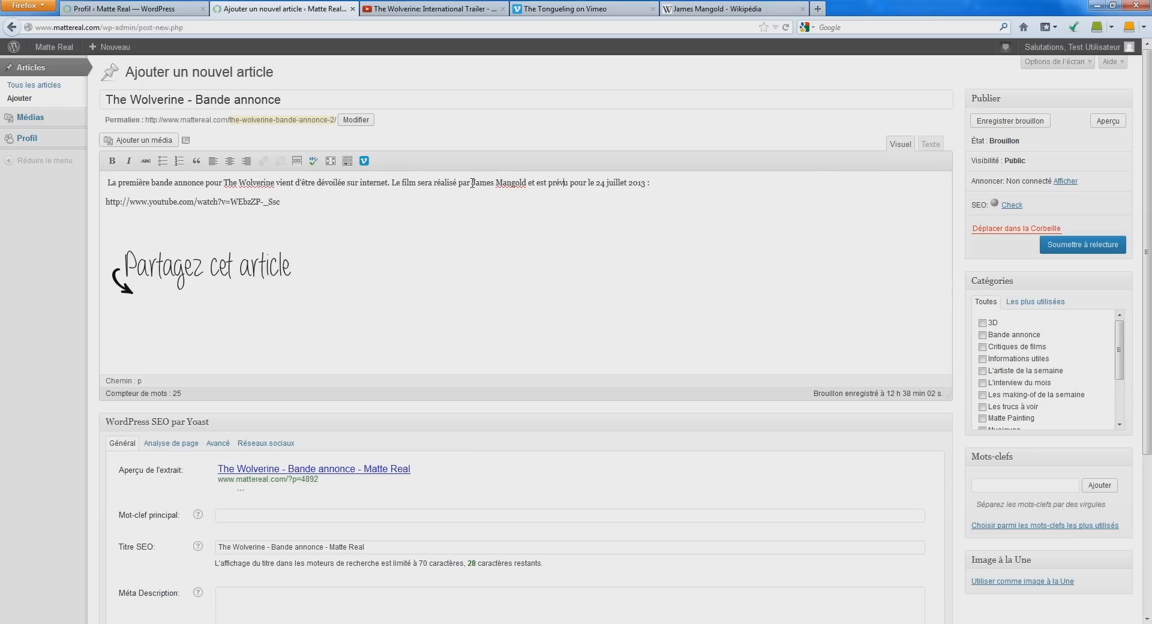
drag(472, 182, 526, 183)
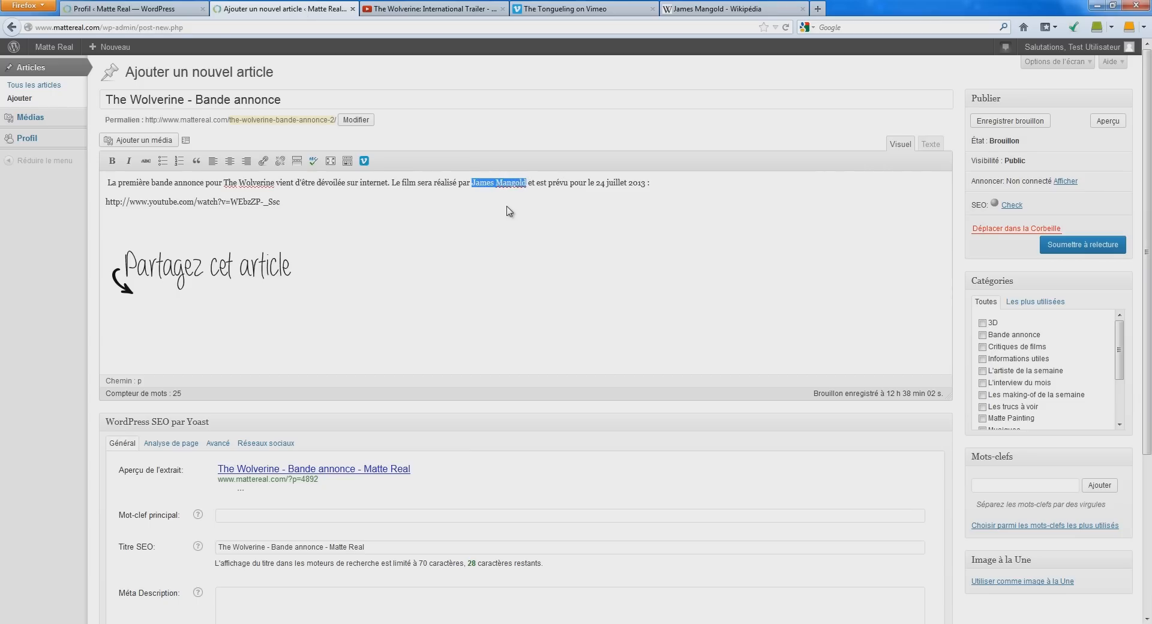
click(472, 183)
drag(473, 183, 527, 183)
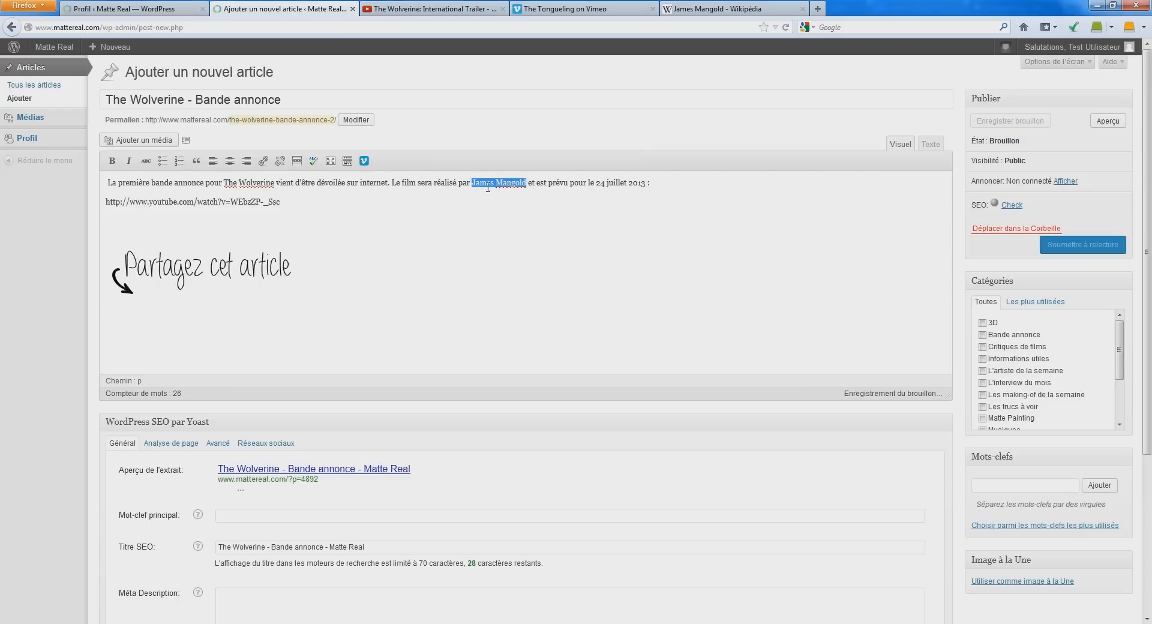
click(263, 161)
key(ctrl+v)
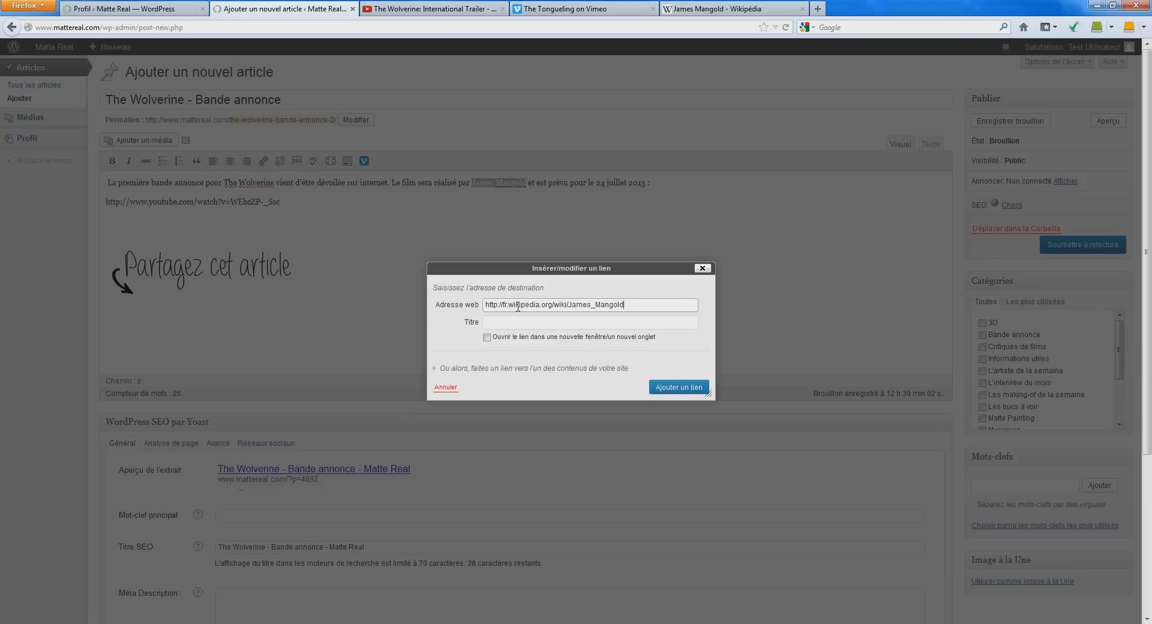
drag(486, 304, 651, 303)
click(520, 324)
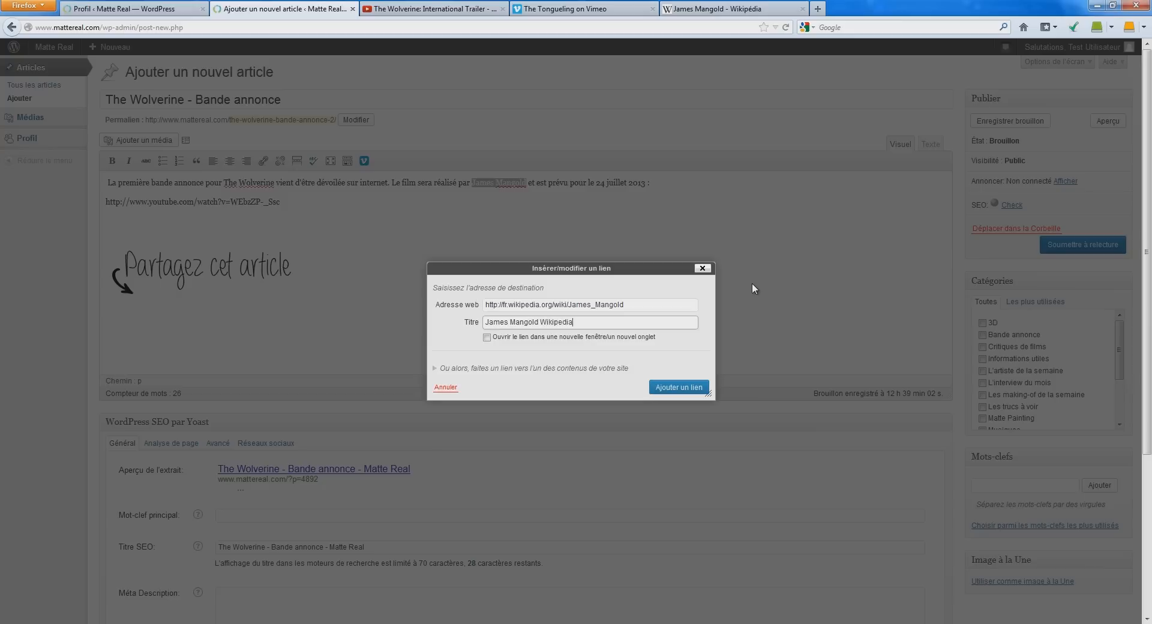
click(519, 339)
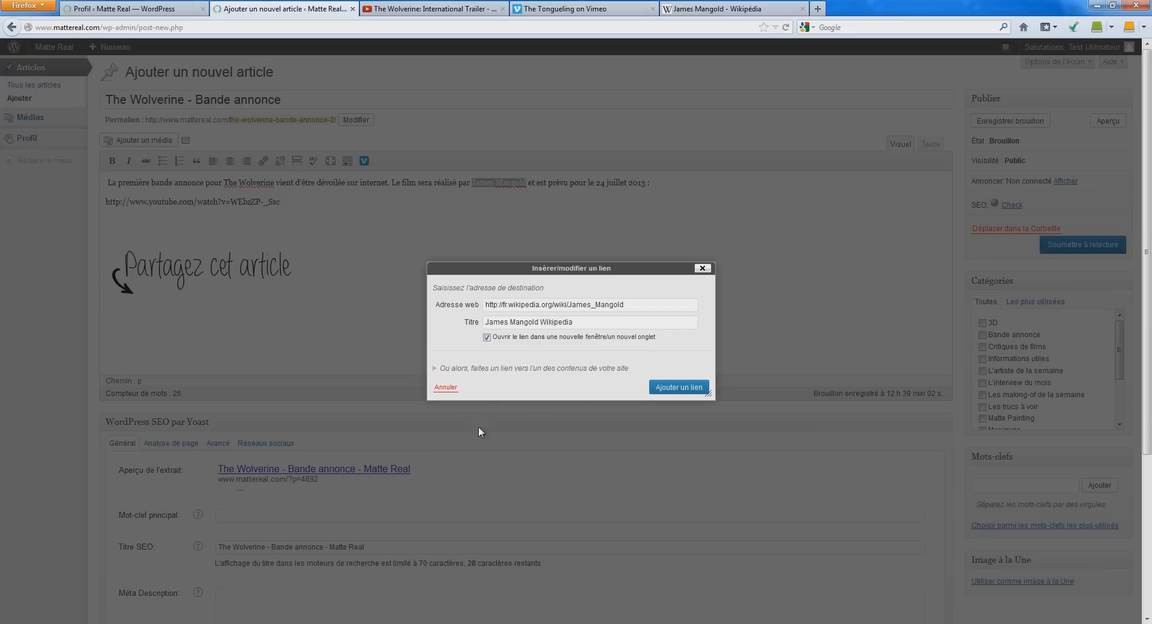
click(671, 389)
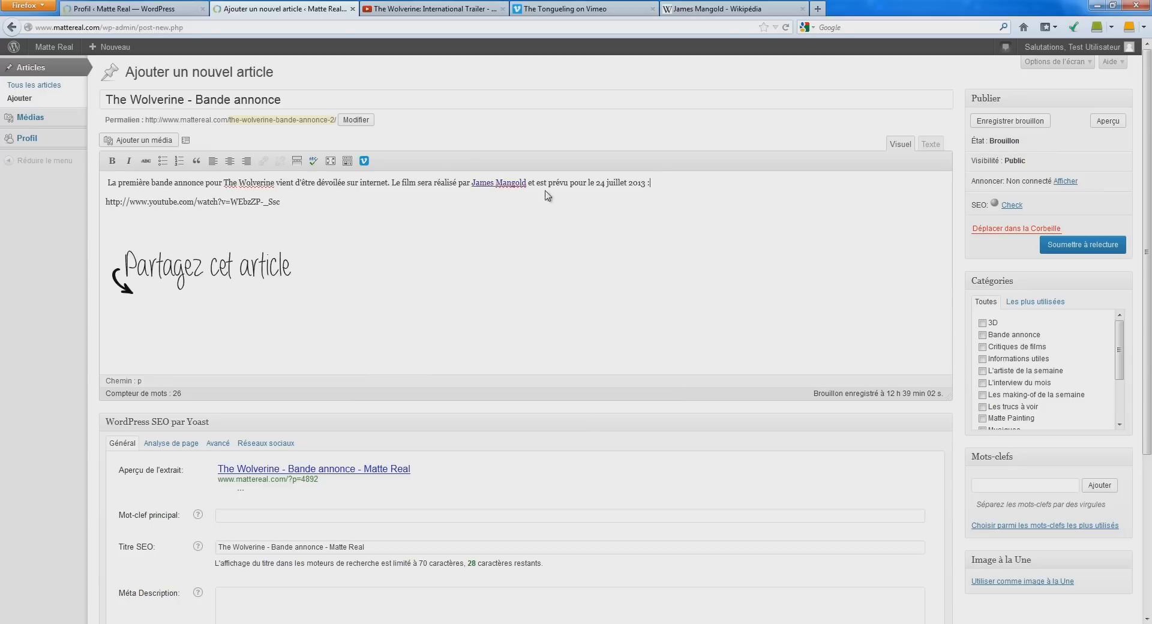
Step: Make "The Wolverine" and "24 juillet 2013" bold in the article's paragraph
drag(223, 184, 275, 183)
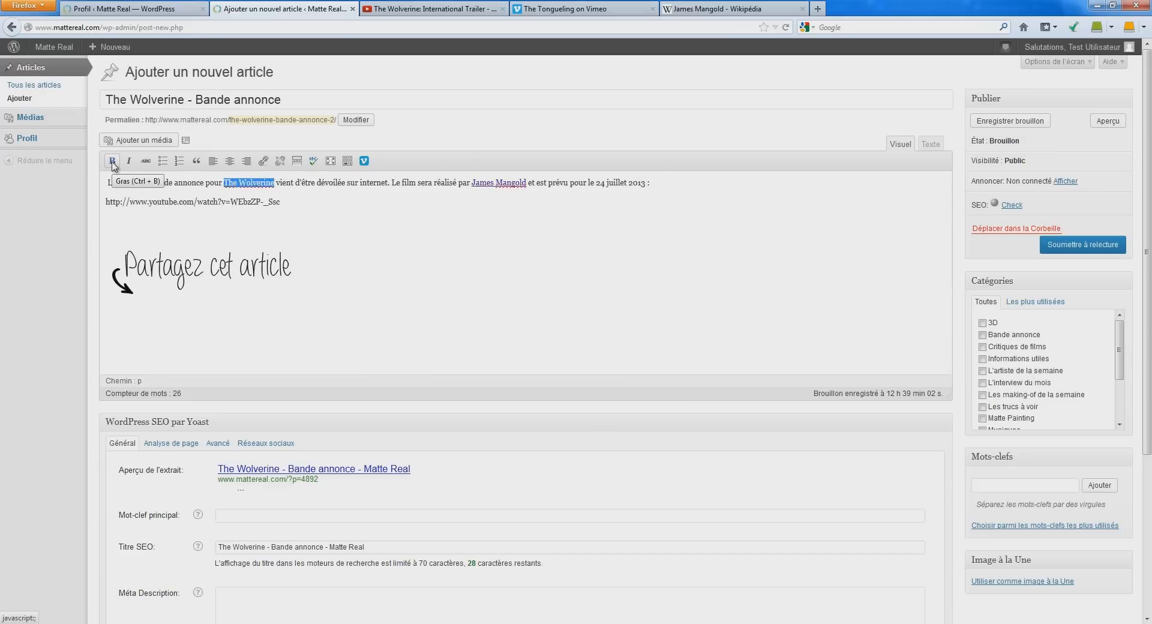
click(112, 164)
click(269, 180)
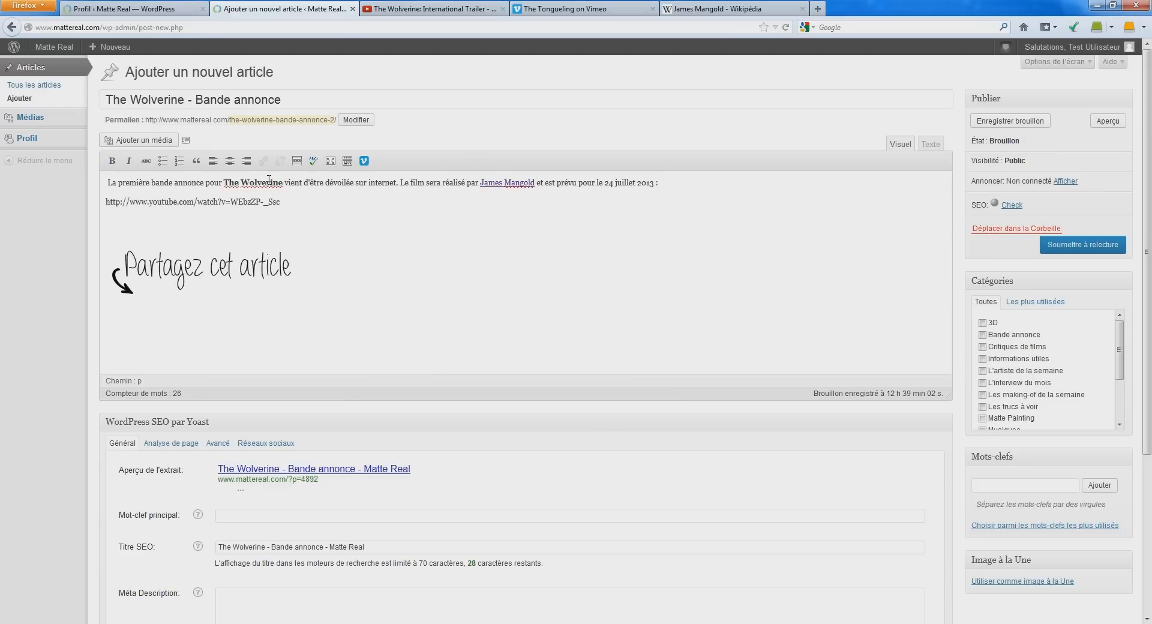
drag(224, 183, 284, 184)
click(270, 185)
drag(604, 183, 654, 184)
click(110, 162)
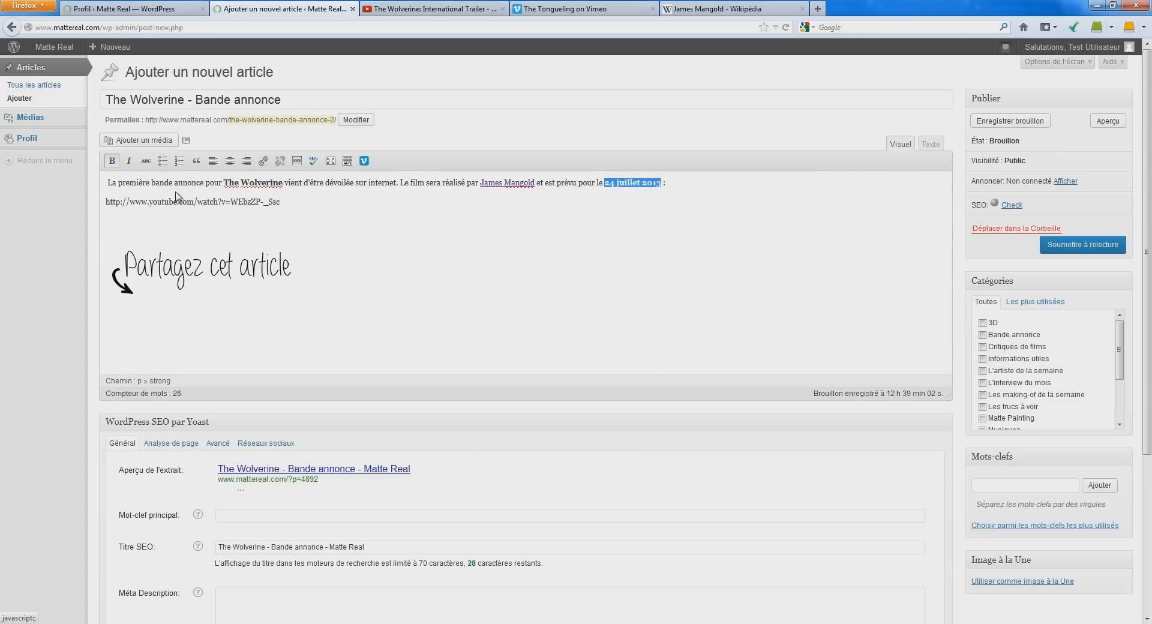
click(580, 184)
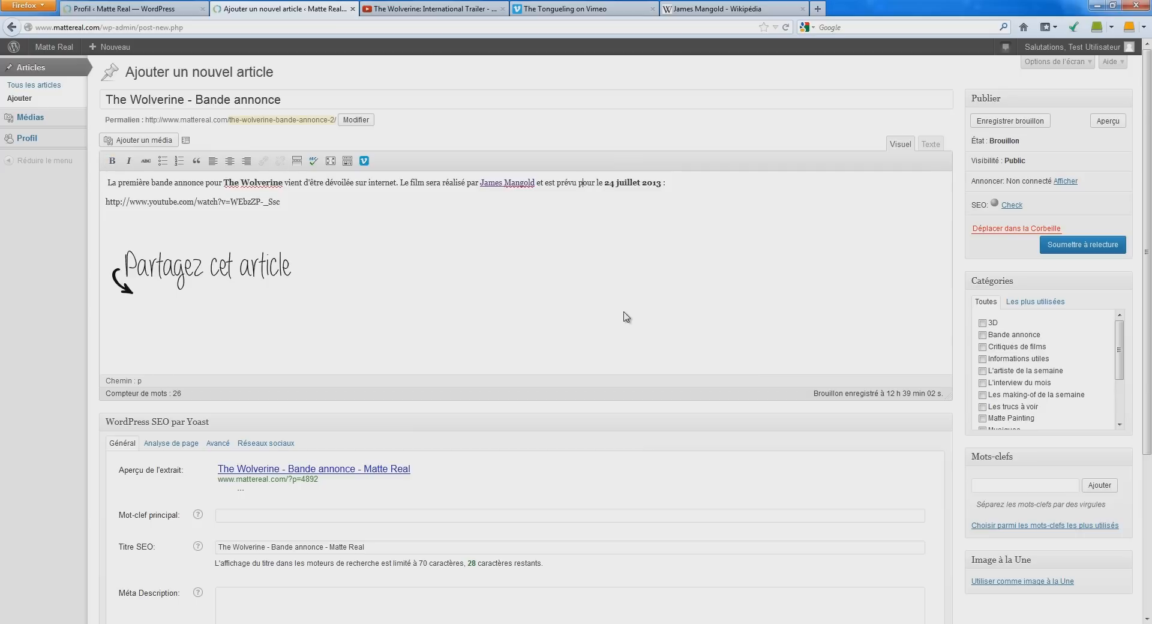
Step: Remove the extra blank space below the YouTube address and the leading space before "La première bande annonce"
click(160, 219)
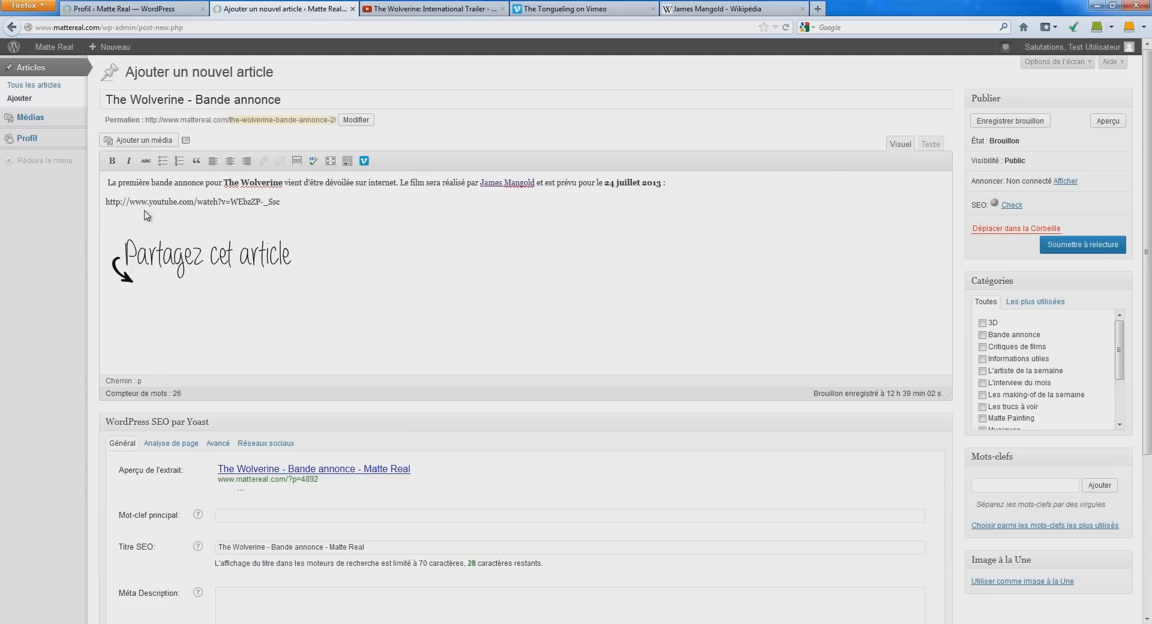
click(107, 185)
key(Delete)
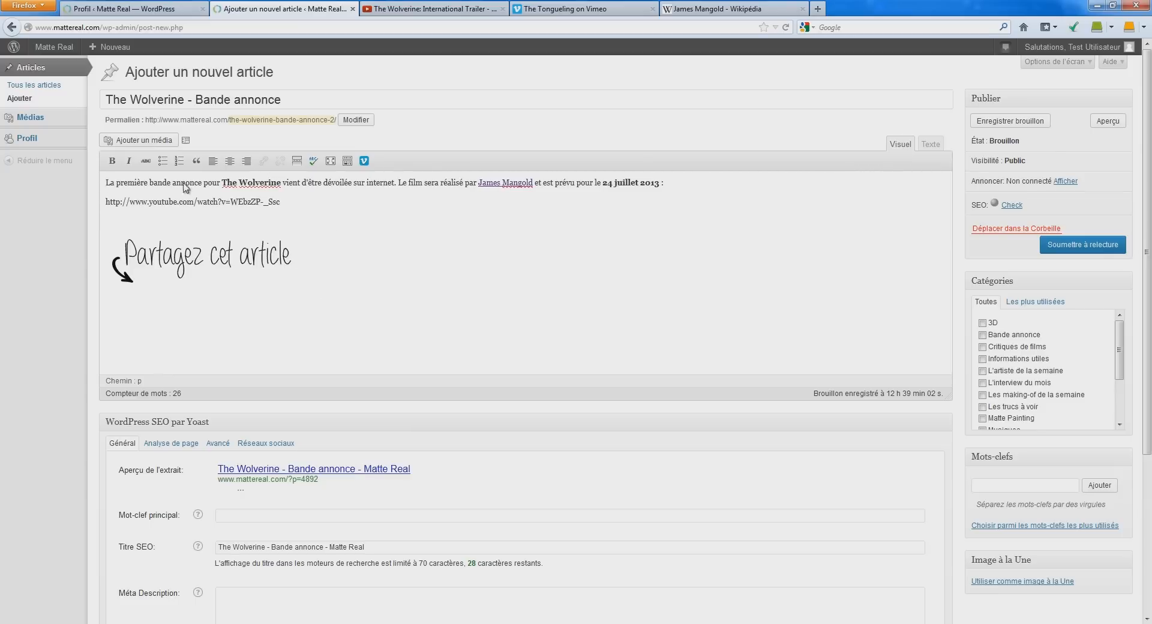
Step: Set the article's main SEO keyword to "The wolverine bande annonce"
scroll(430, 290, down, 2)
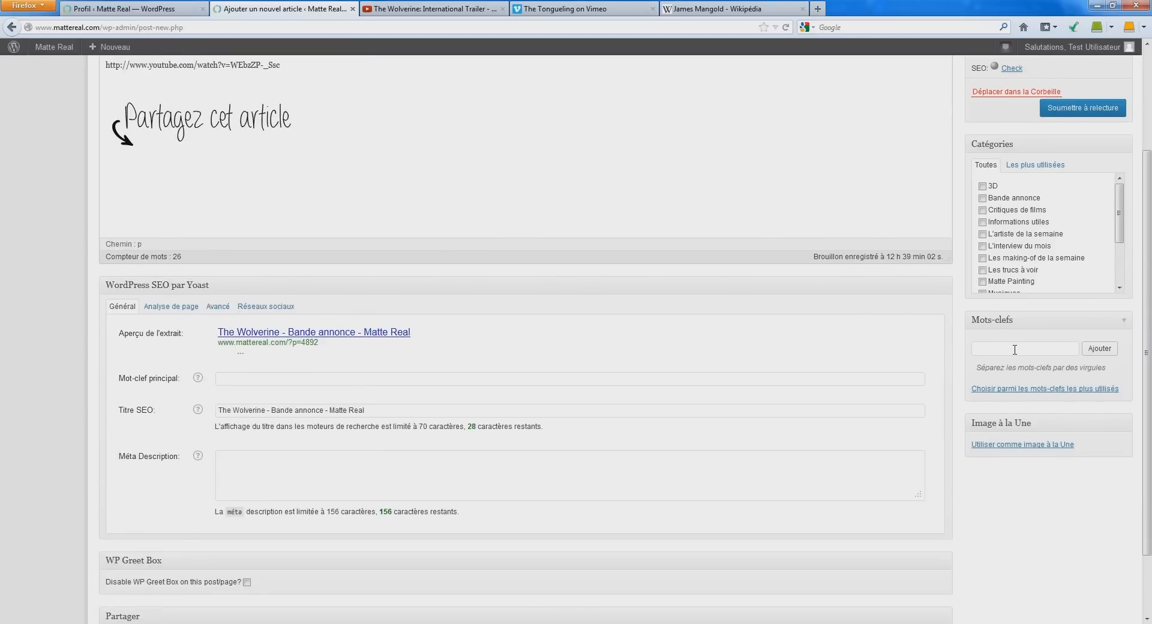
click(333, 379)
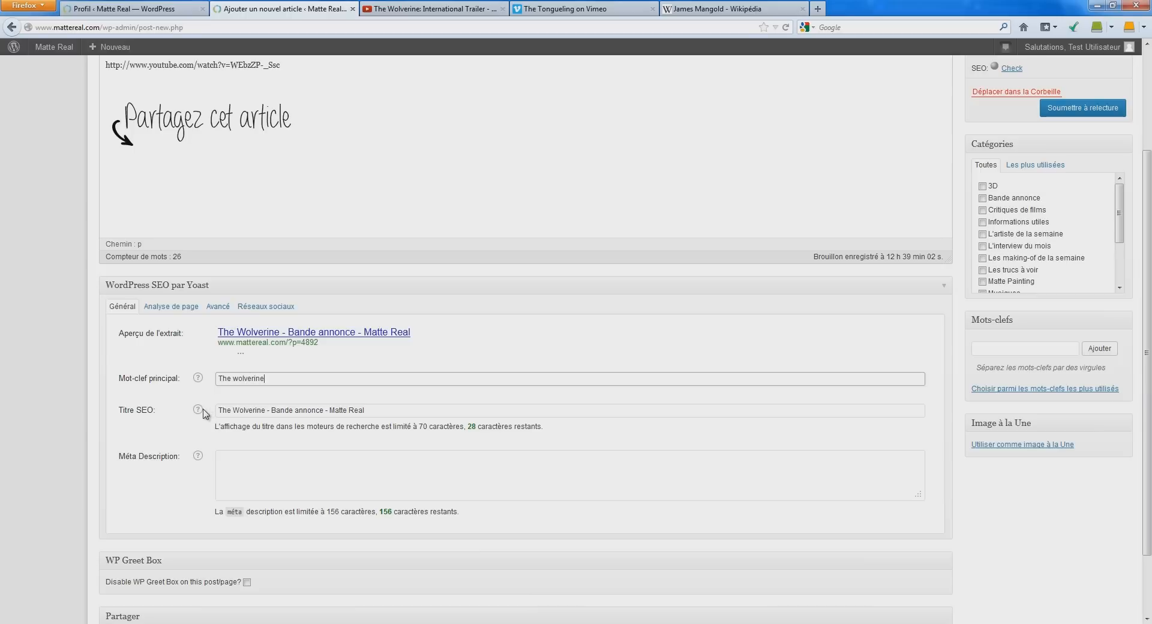
text(The wolverine bande annonce)
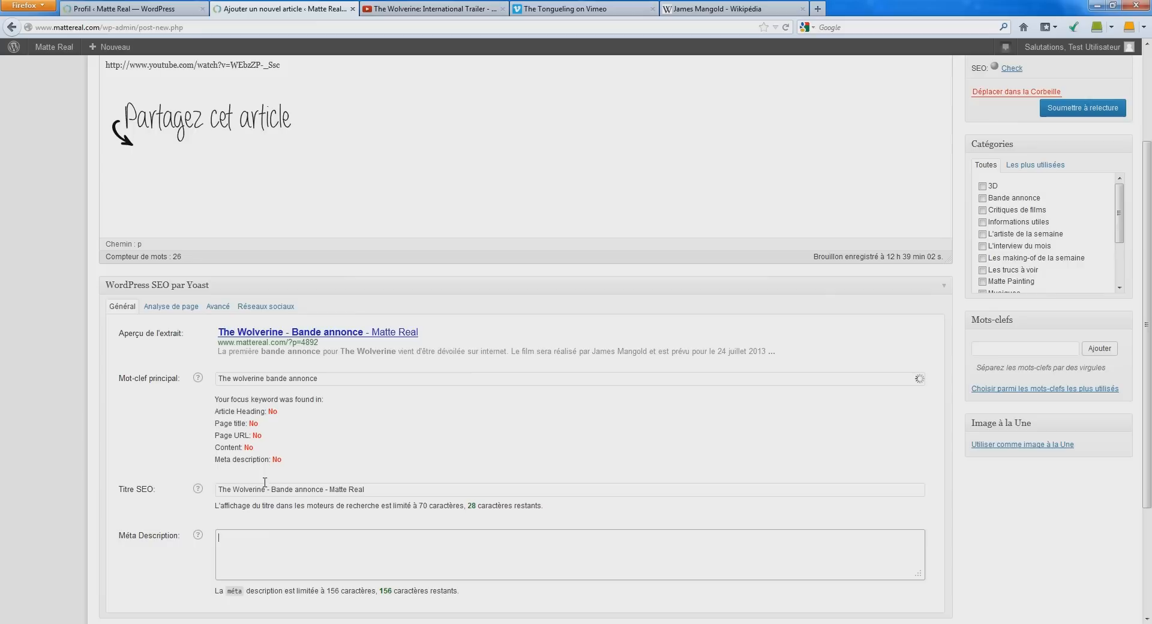
Step: Examine the SEO title, meta description and main keyword, comparing them with the article's title and text
click(270, 542)
scroll(510, 344, down, 1)
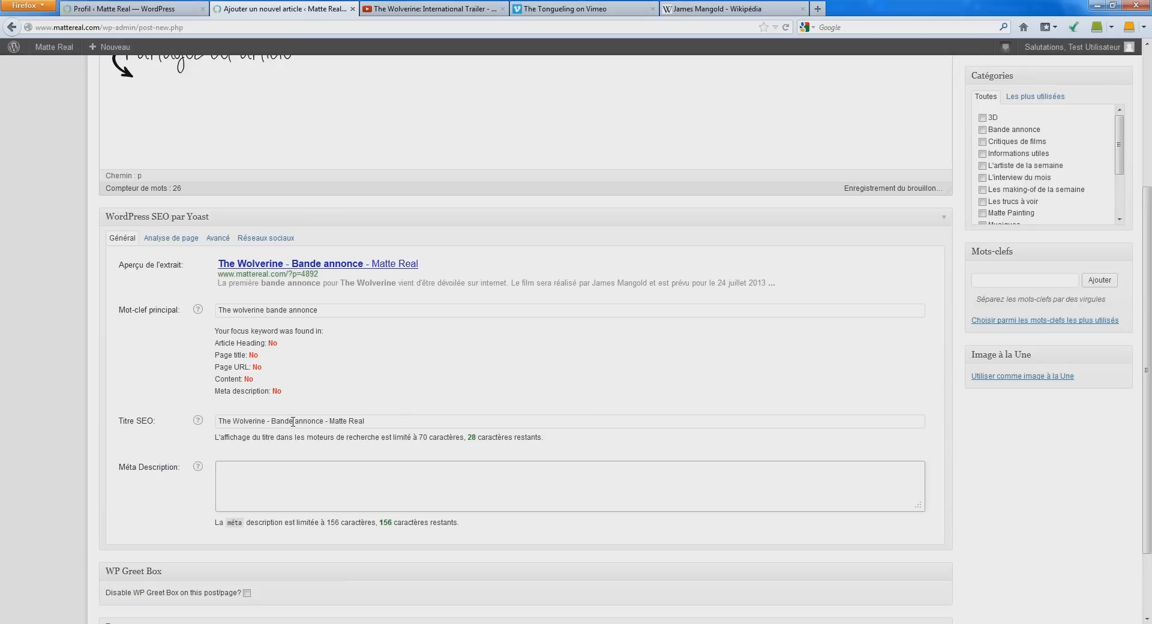
click(362, 422)
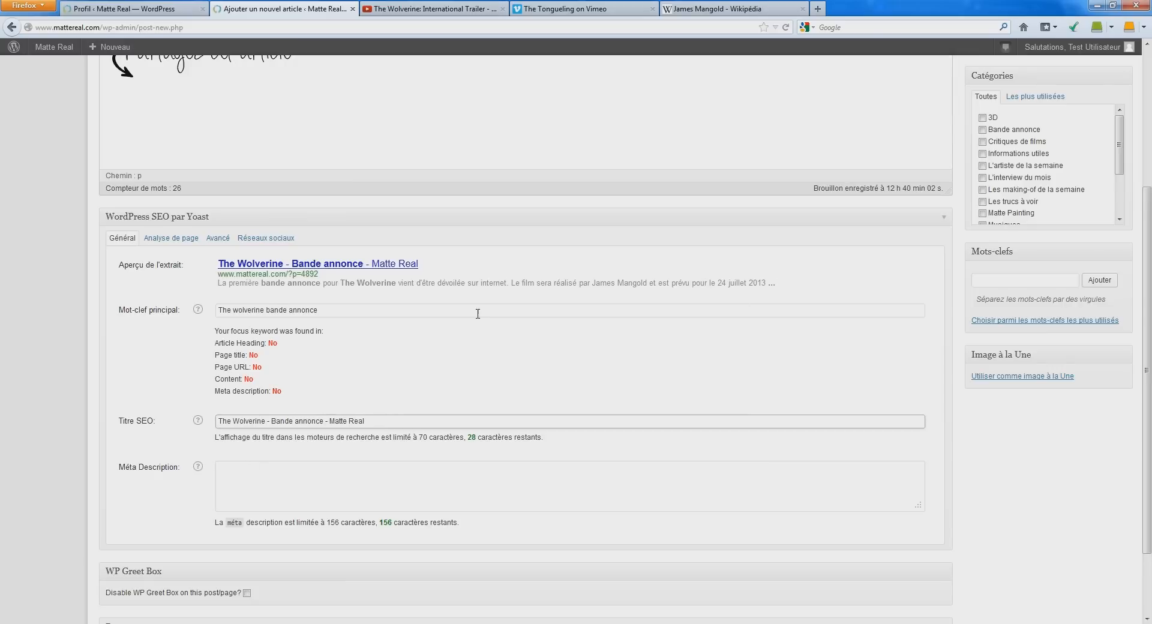
scroll(364, 346, up, 2)
scroll(364, 346, up, 4)
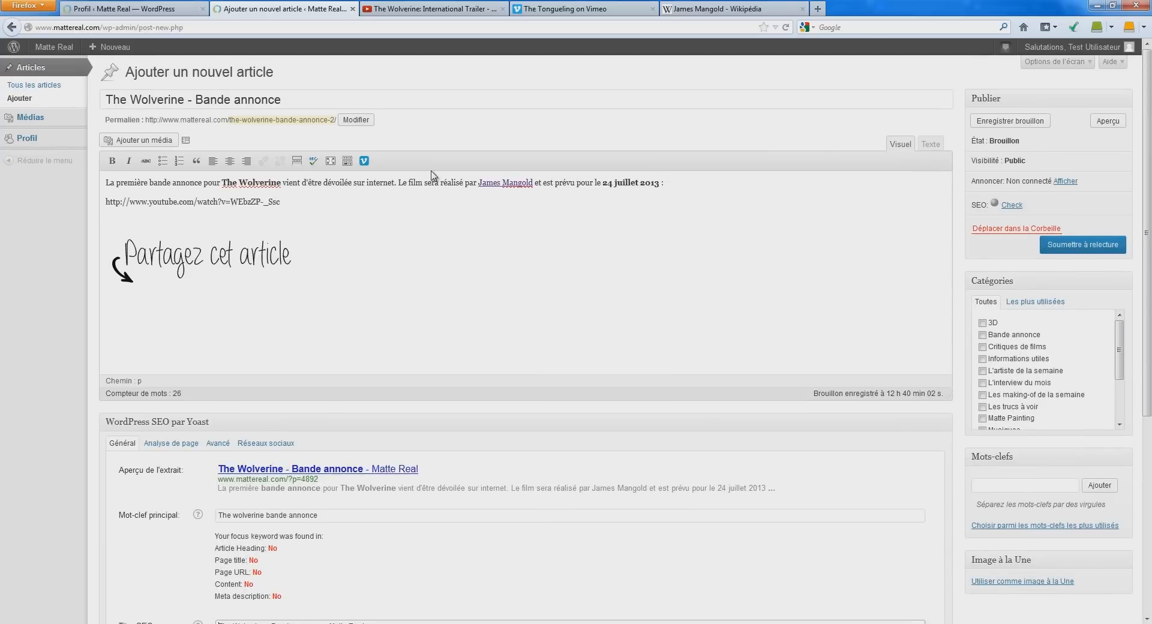
scroll(249, 214, down, 2)
scroll(234, 287, down, 4)
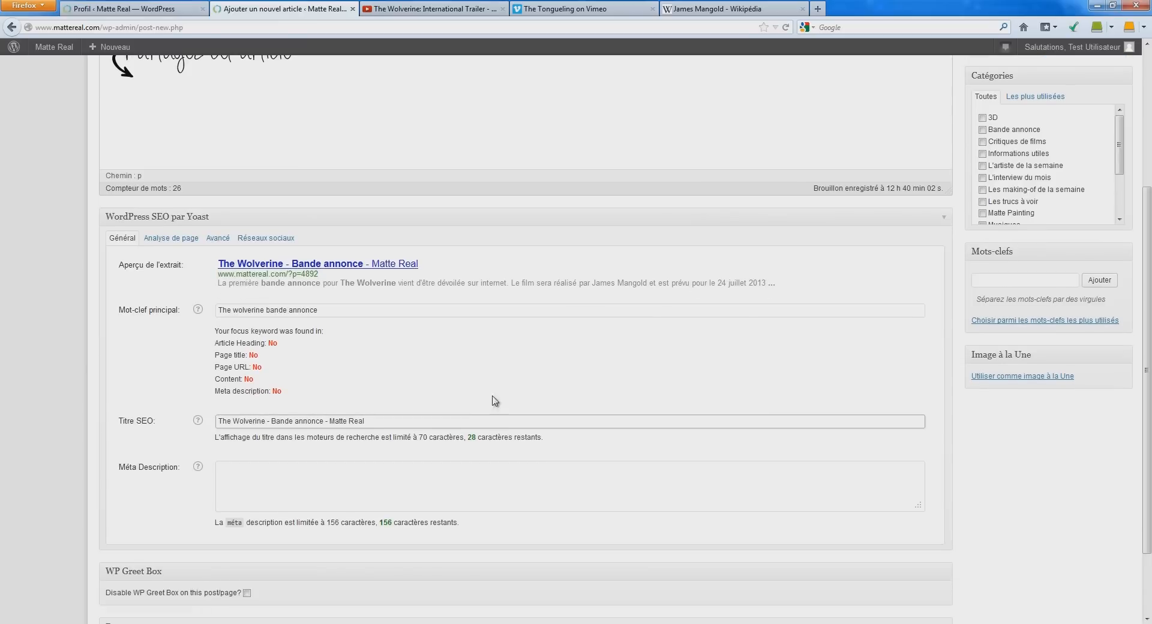
triple_click(357, 309)
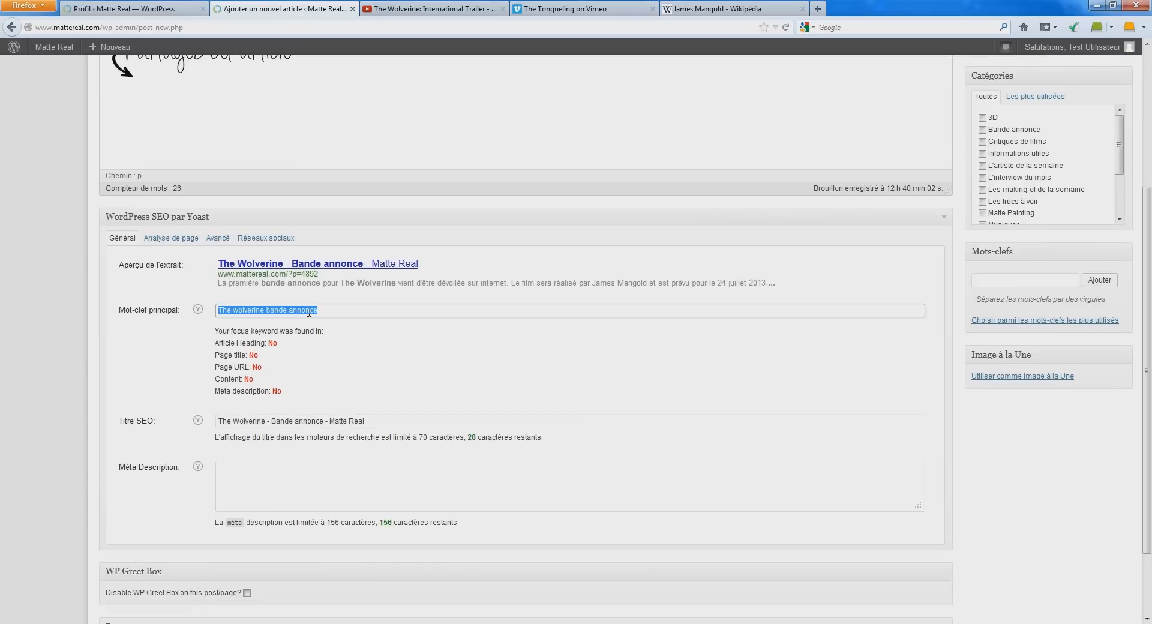
Step: Add the tags "the wolverine", "james mangold" and "wolverine bande annonce", and assign the article to the Bande annonce category
click(996, 279)
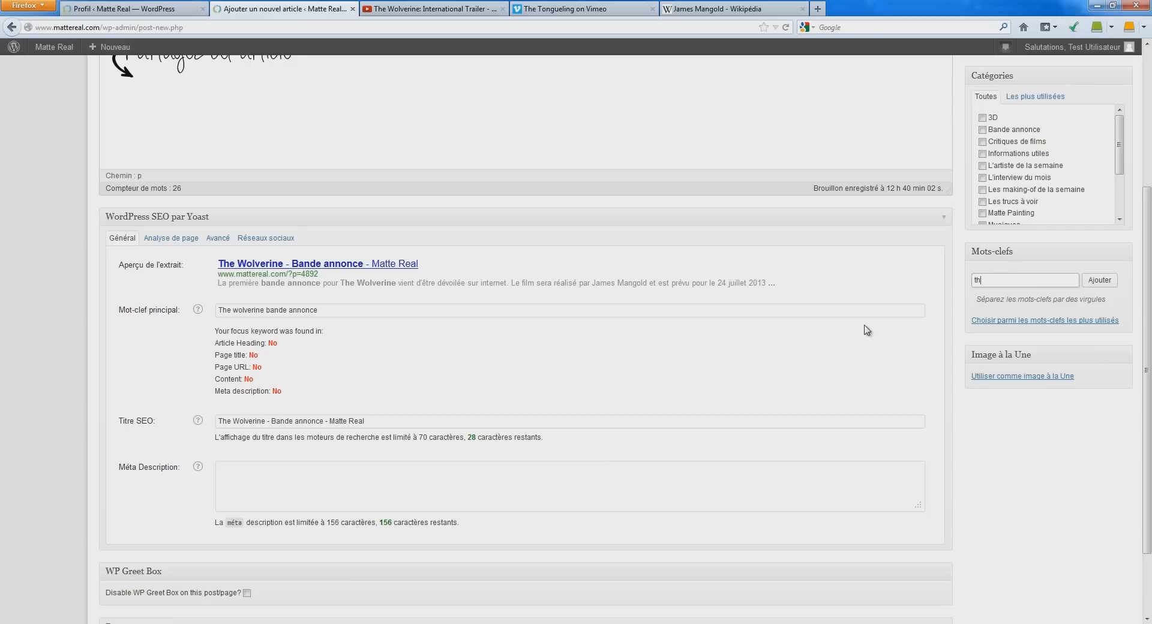
text(e wolverine, james ma)
text(ngold, wolverine bande ann)
text(once)
click(1099, 280)
scroll(1002, 325, up, 3)
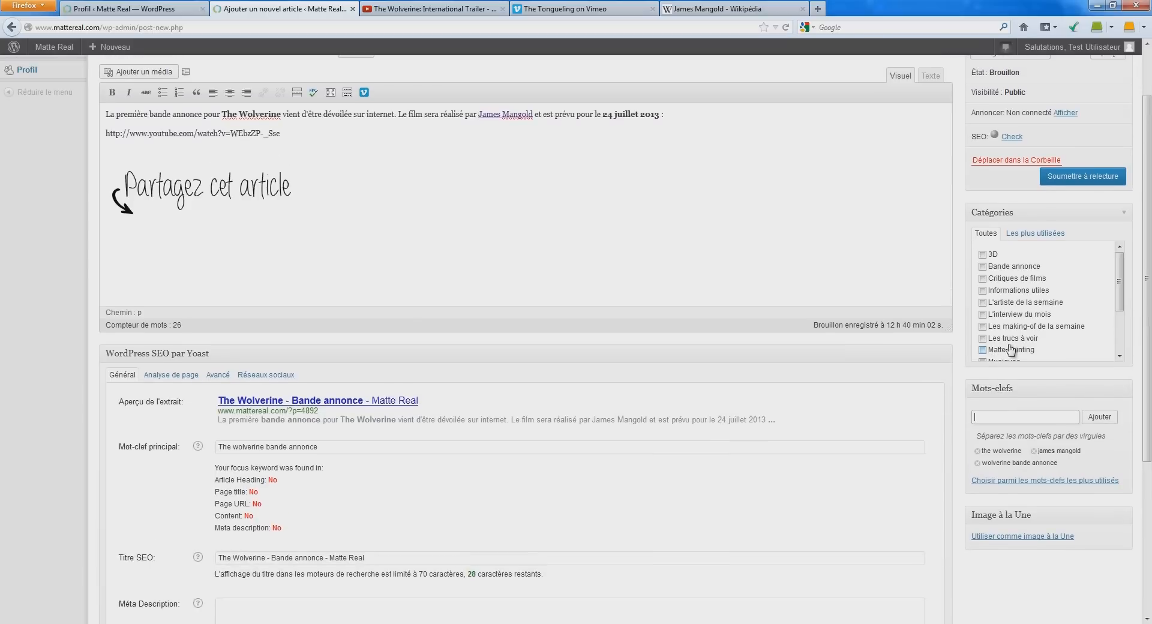
click(983, 267)
Step: Locate the draft's featured image section and view the header image of the published The Wolverine – Bande Annonce article
scroll(921, 410, down, 3)
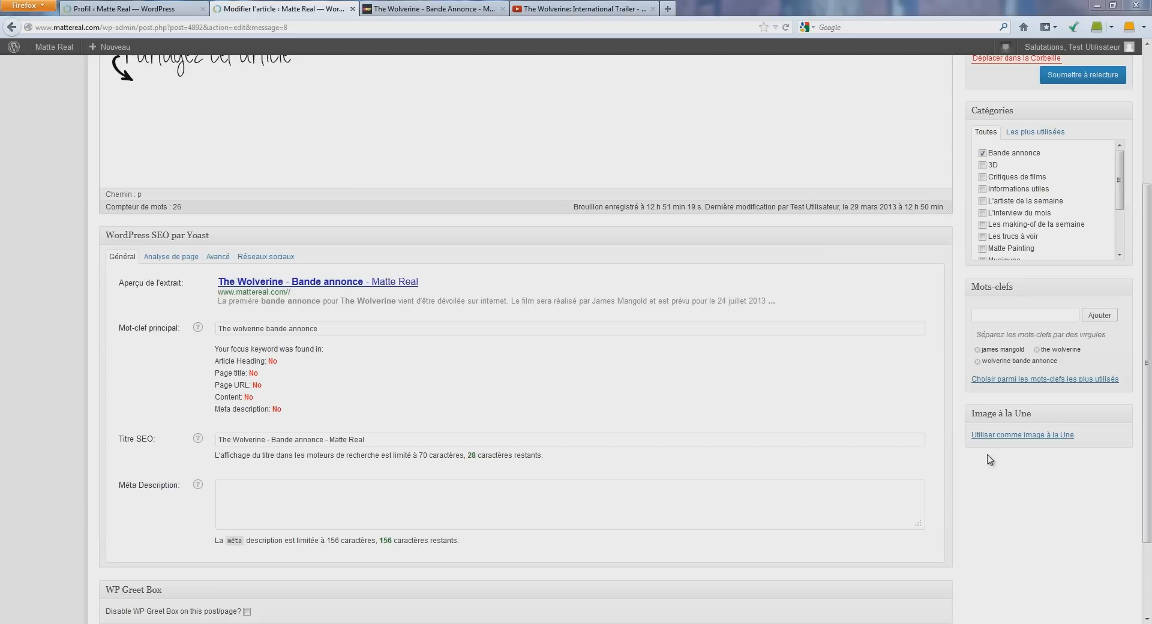
middle_click(956, 306)
middle_click(961, 391)
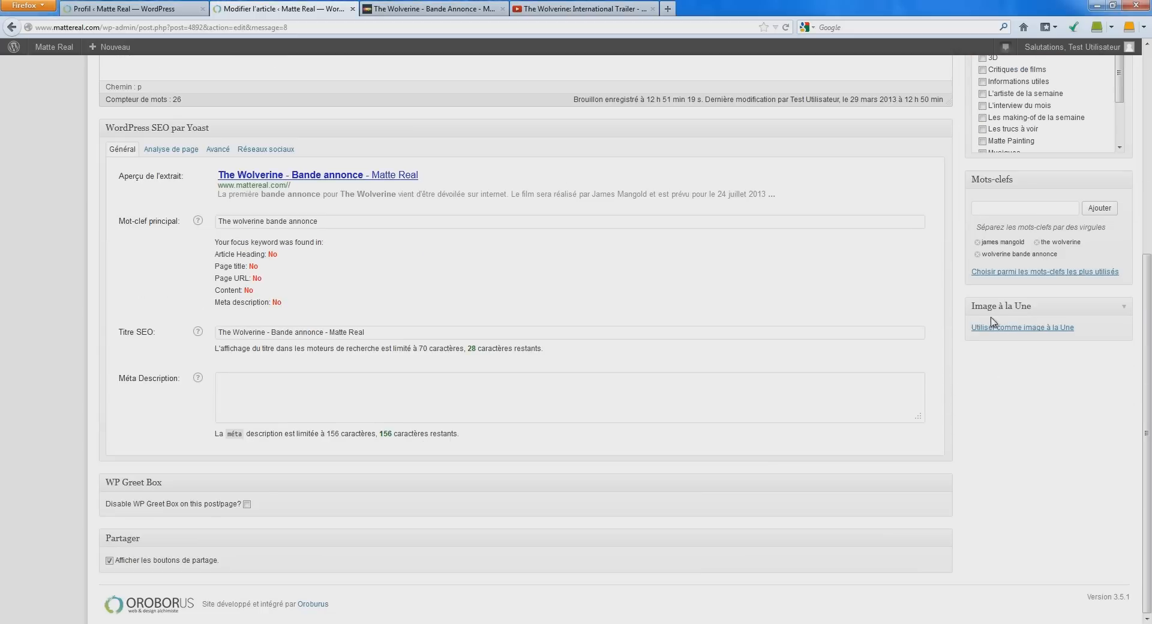
click(427, 9)
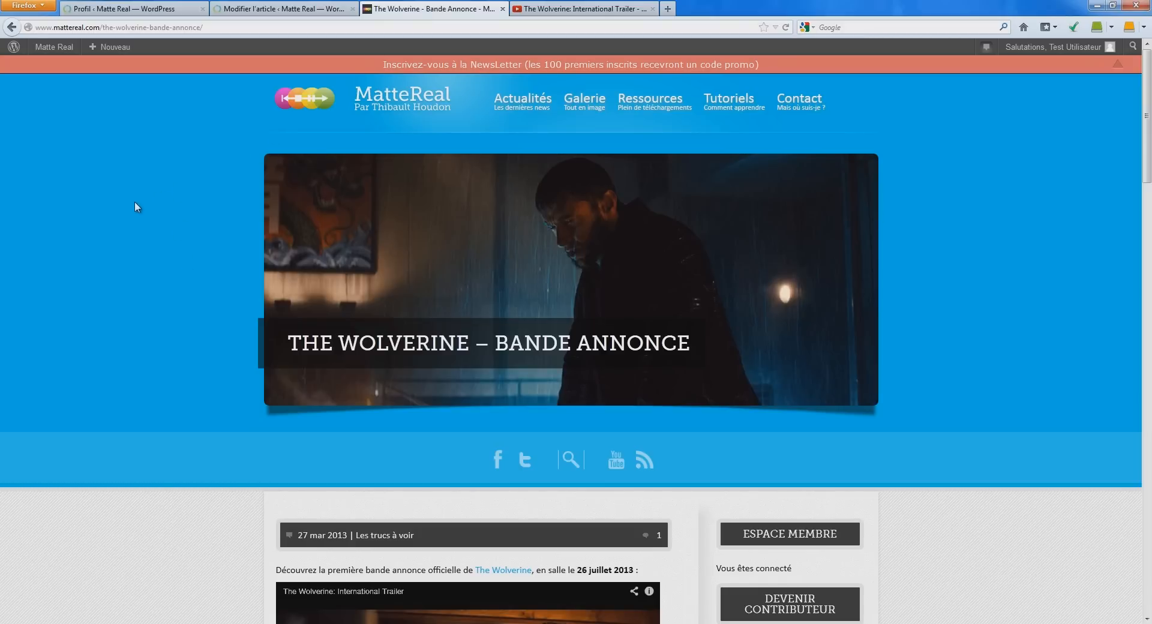
Step: Show The Wolverine: International Trailer on YouTube in full screen at 1080p quality and play it with the sound muted
click(570, 9)
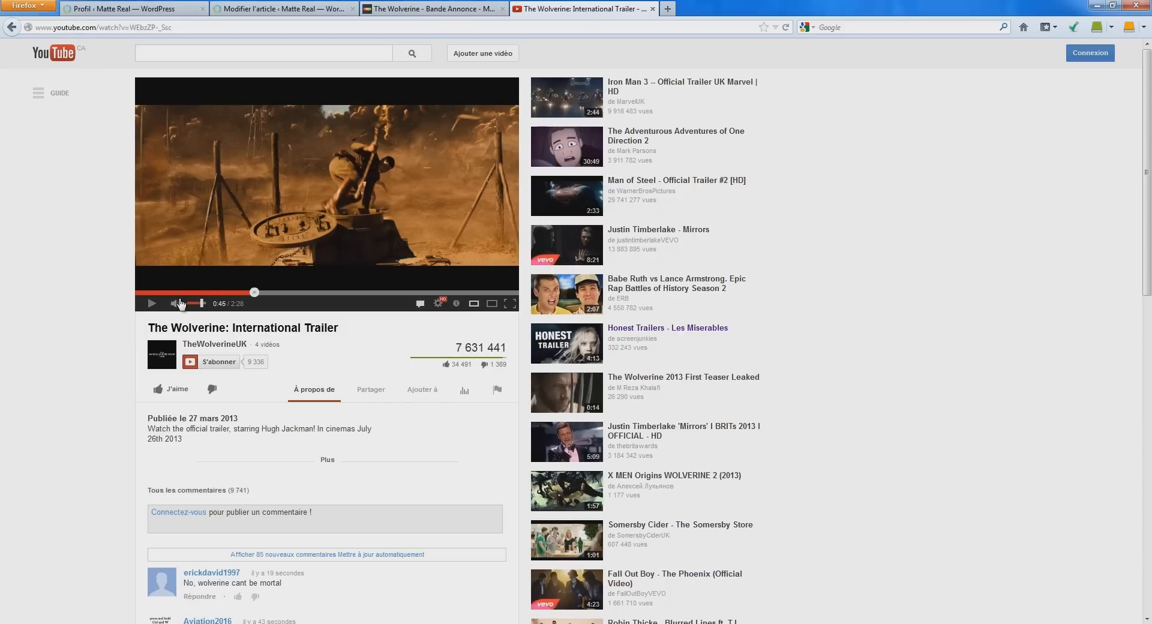
click(511, 303)
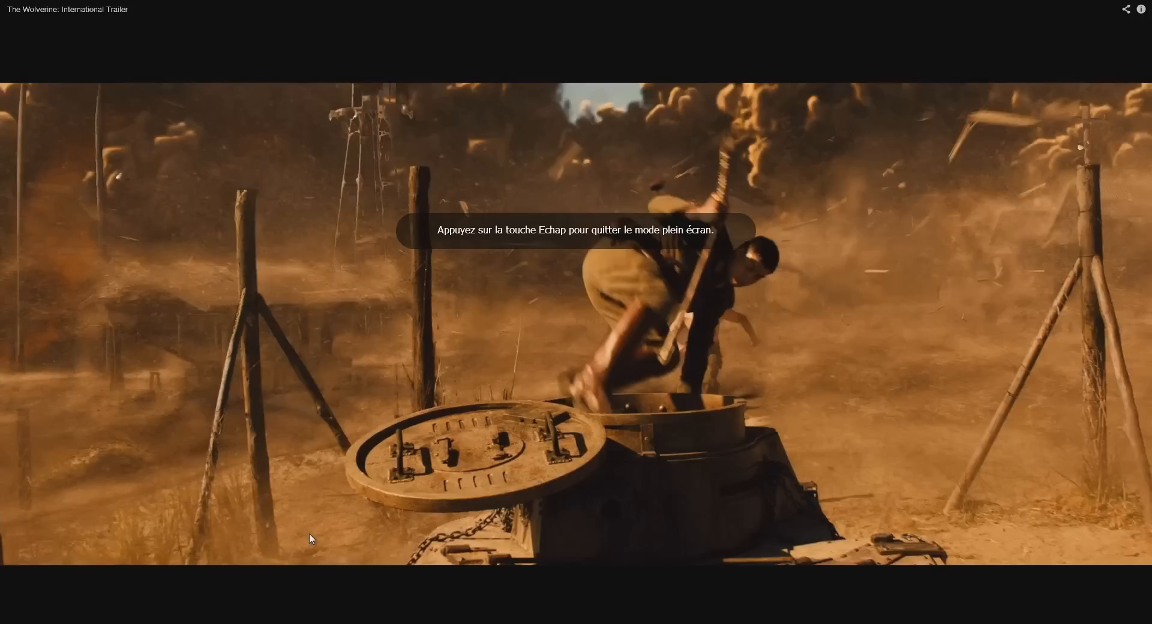
click(1058, 618)
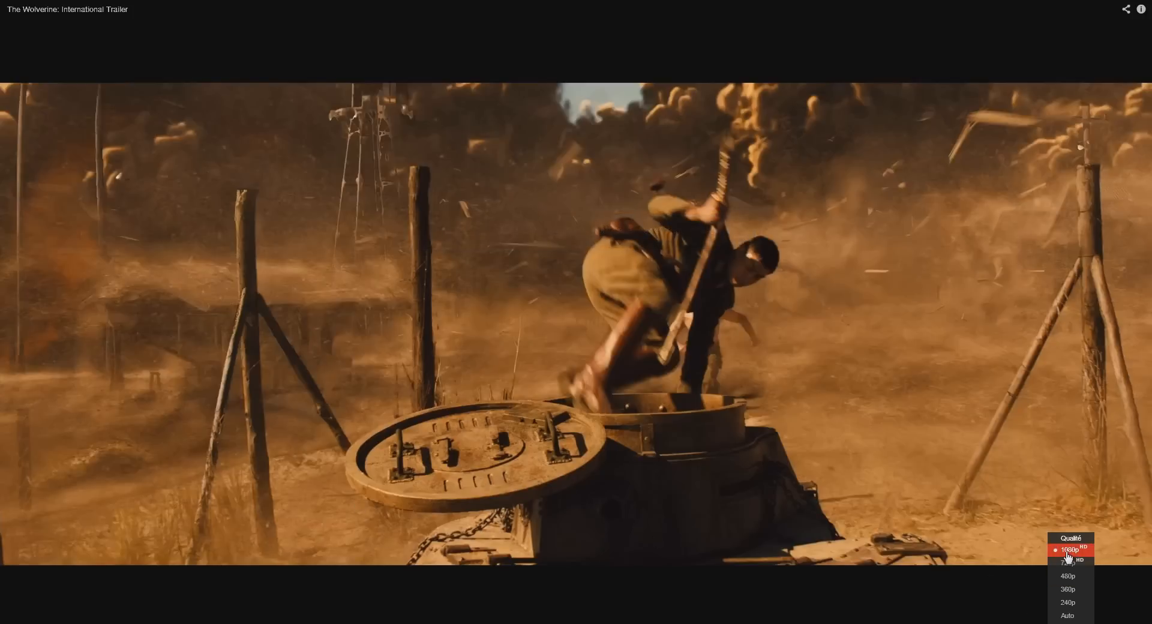
click(1067, 554)
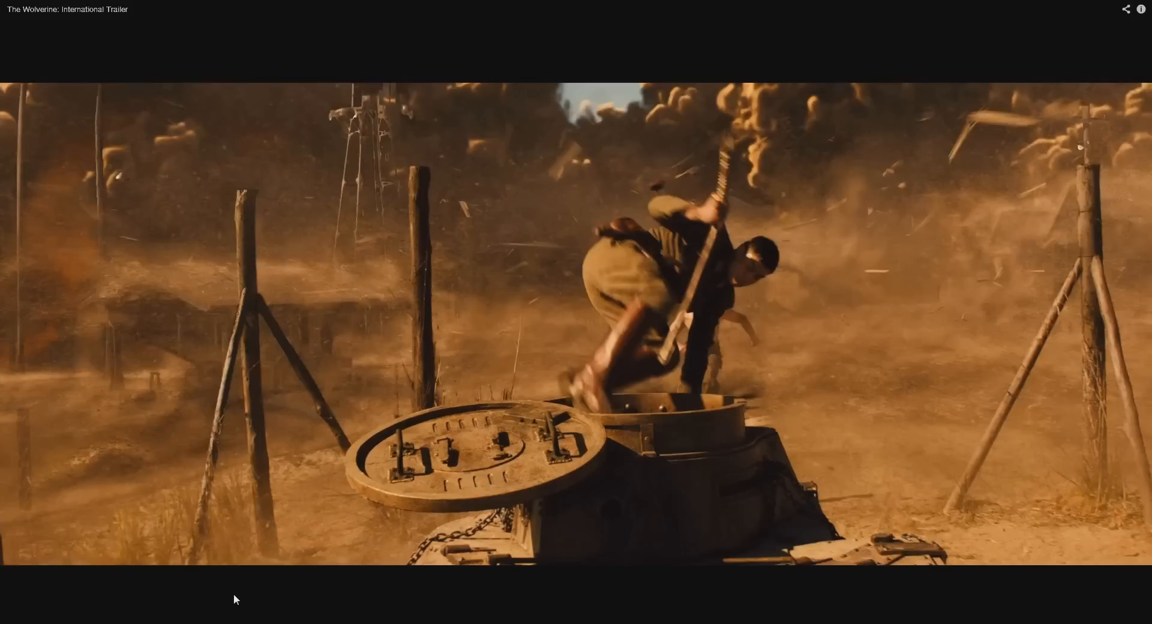
key(m)
key(space)
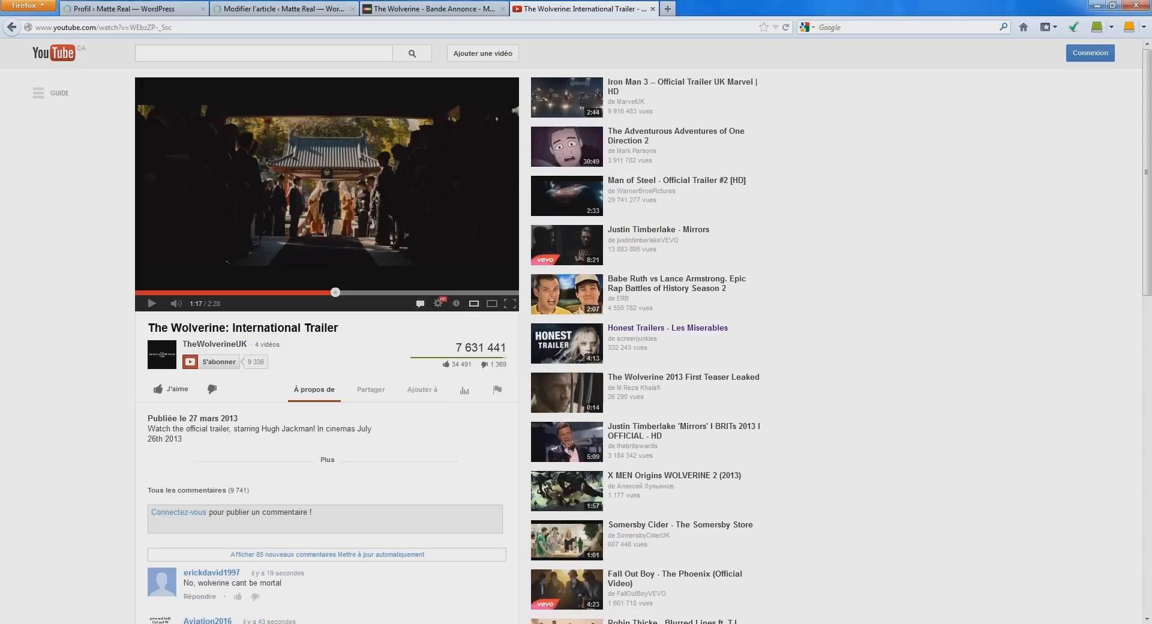
Step: Switch to Paint, paste the trailer screenshot and save it on the desktop as a JPEG named Wolverine
click(288, 623)
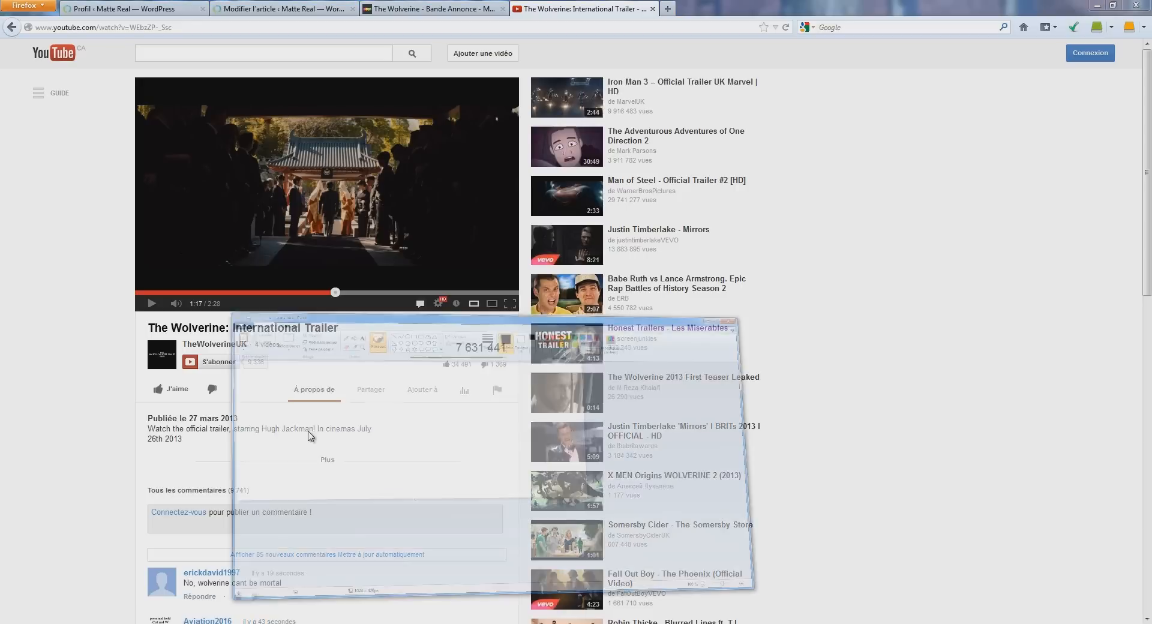
key(ctrl+v)
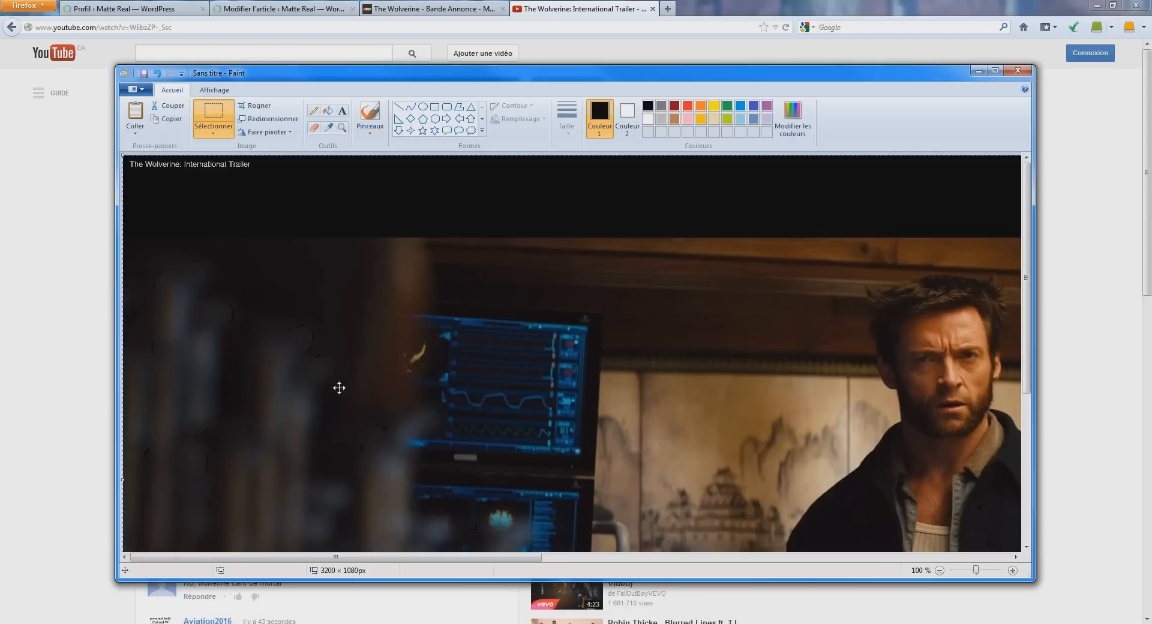
click(134, 89)
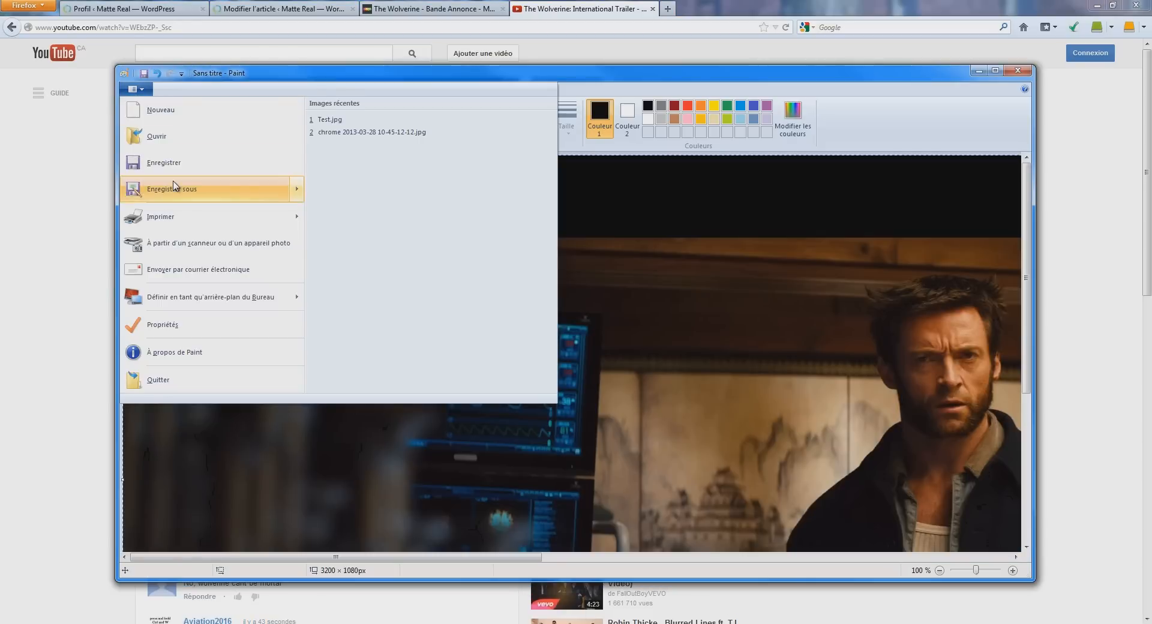
click(177, 257)
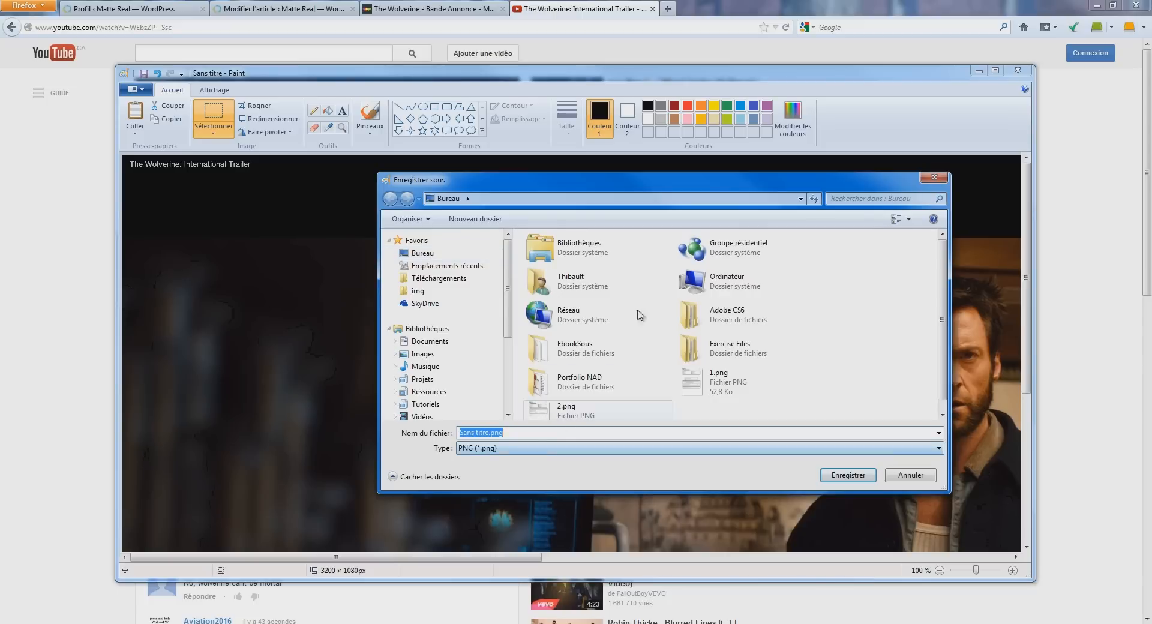
click(535, 450)
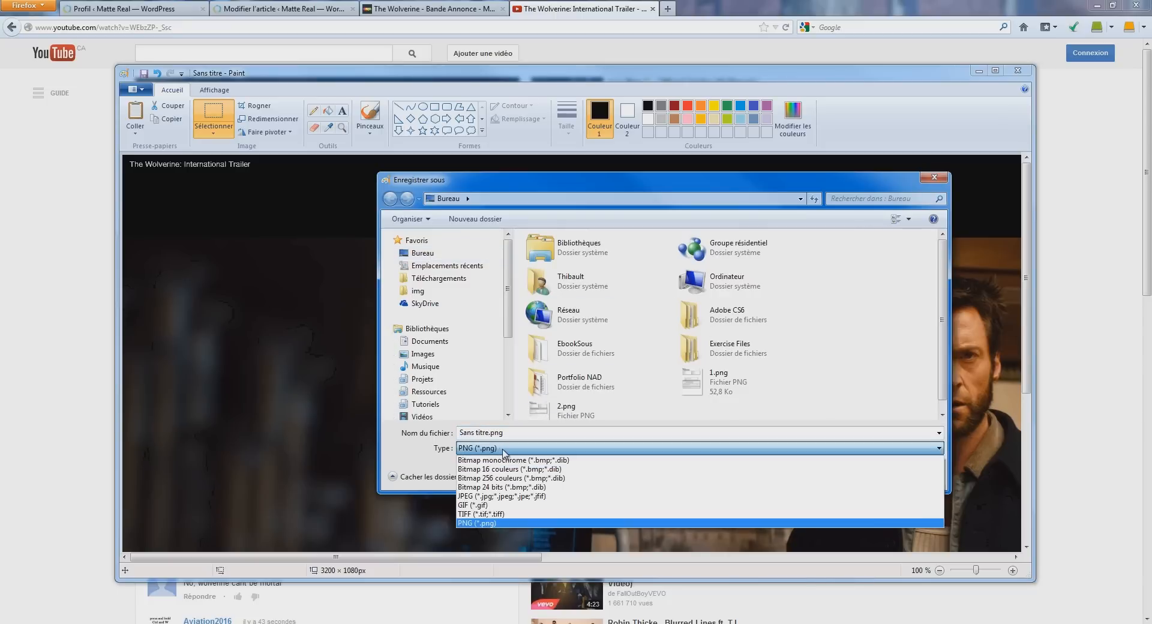
click(491, 496)
click(577, 435)
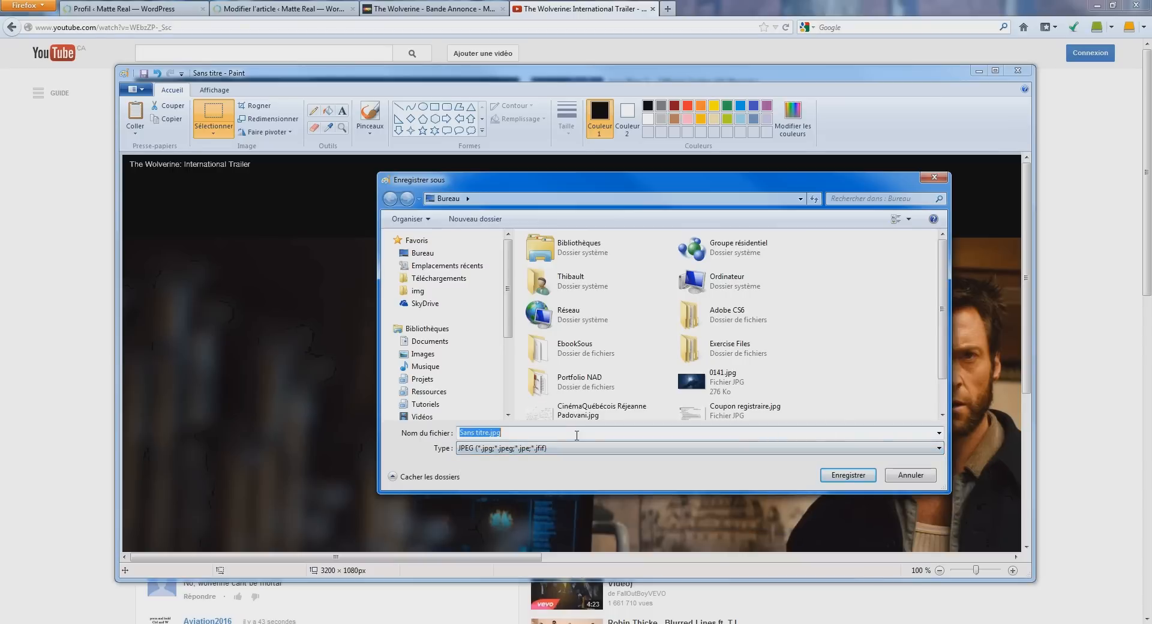
text(Wolverine)
click(841, 480)
click(39, 360)
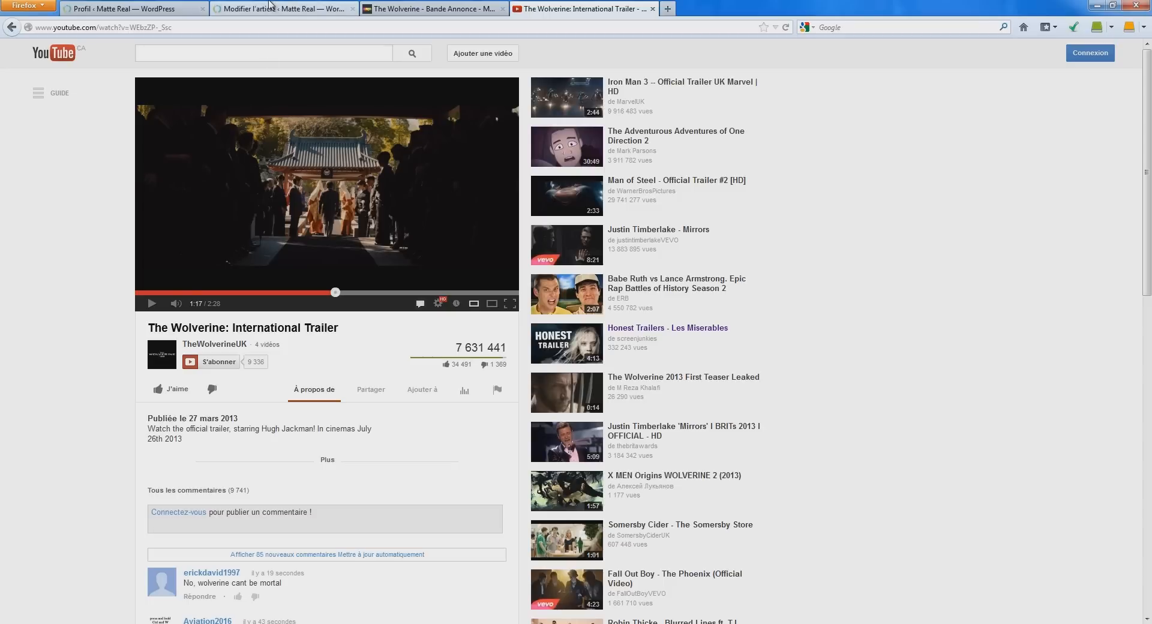
Step: Return to the WordPress draft and upload Wolverine.jpg from the desktop as a candidate for the featured image
click(272, 11)
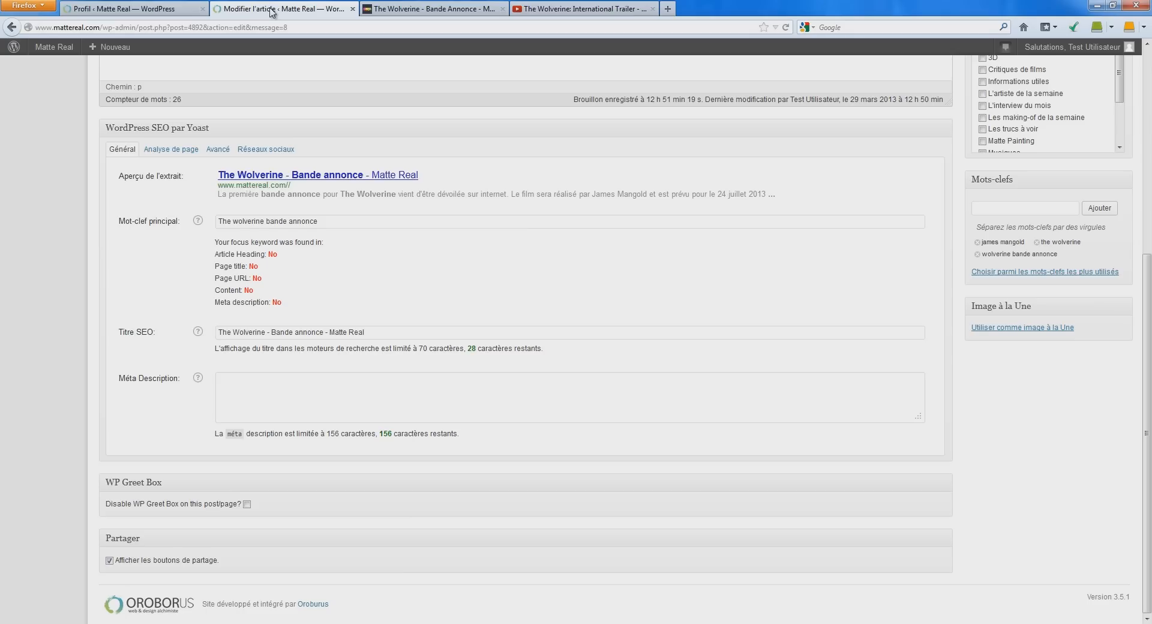
click(1009, 329)
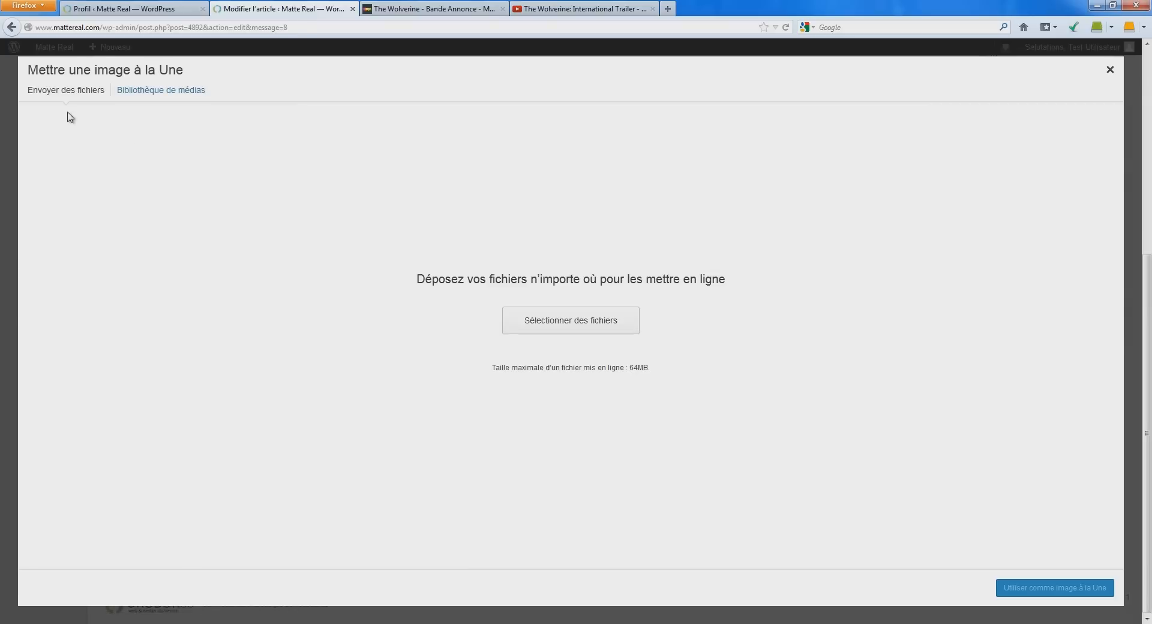
click(581, 327)
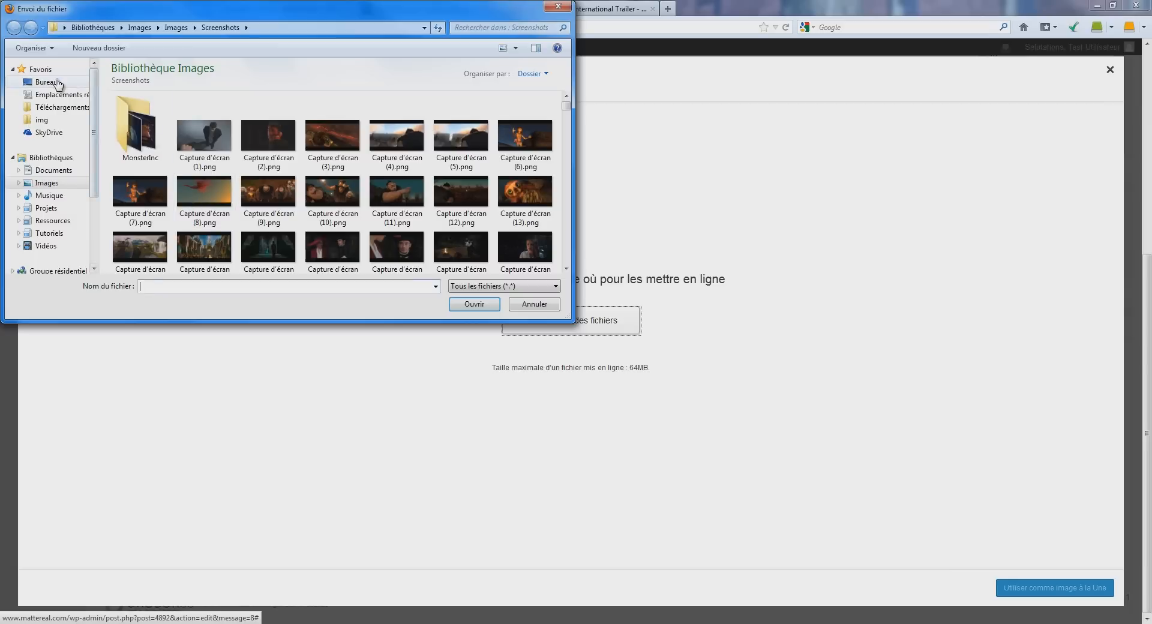
click(46, 81)
click(201, 187)
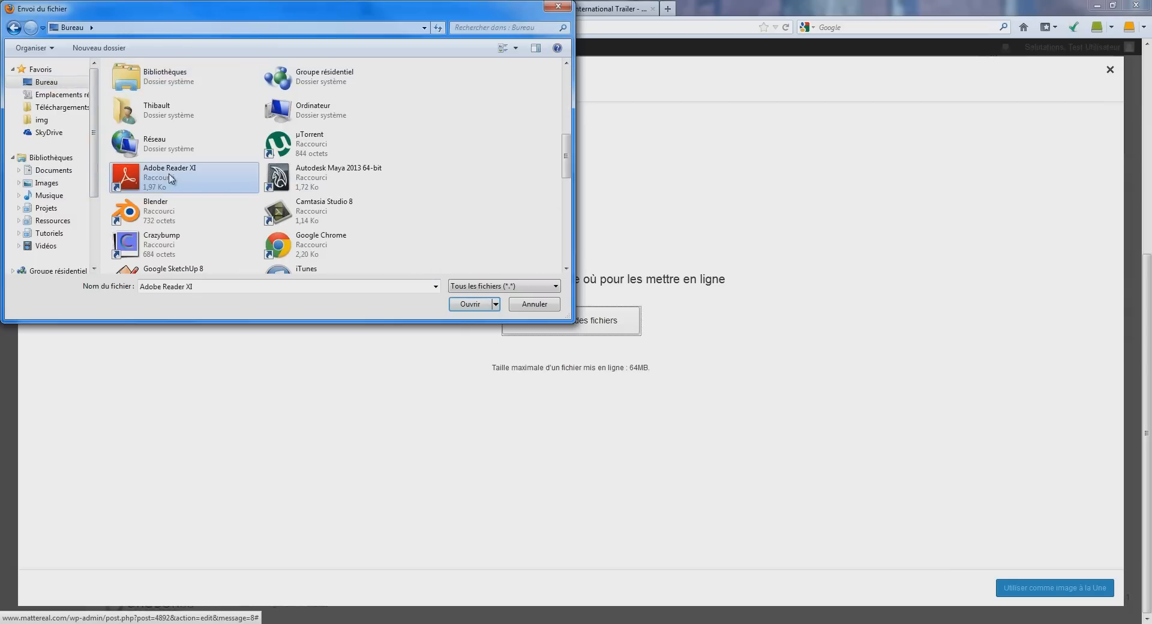
key(End)
double_click(195, 271)
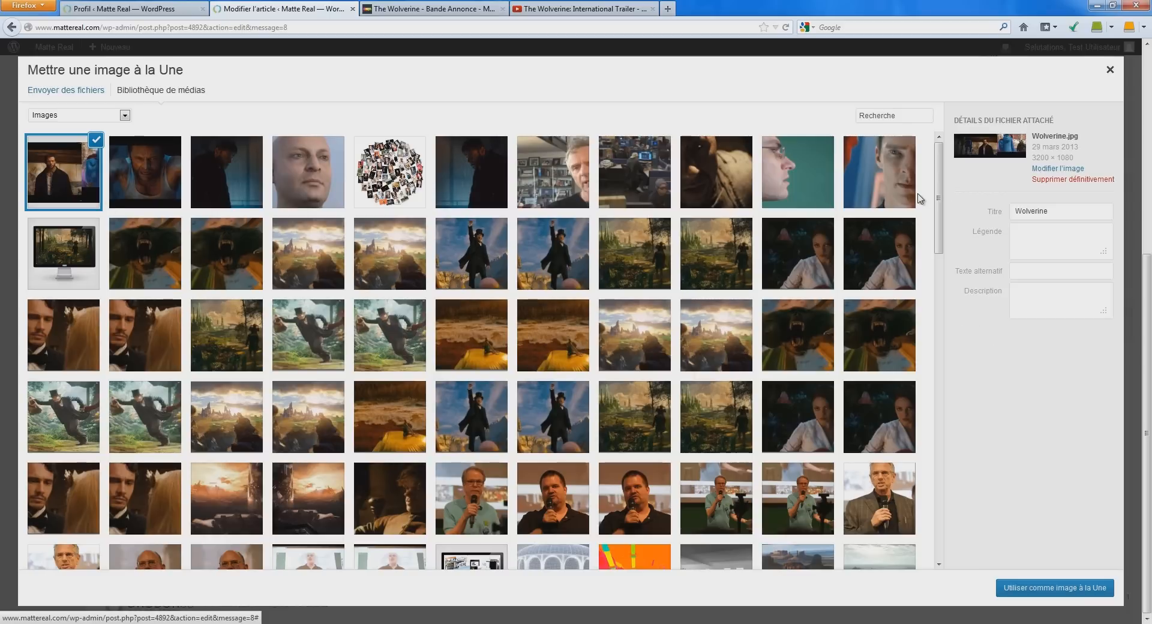
Step: Crop the uploaded Wolverine image to about 1916 × 775 px without the black bars, then save and update the media item
click(1045, 170)
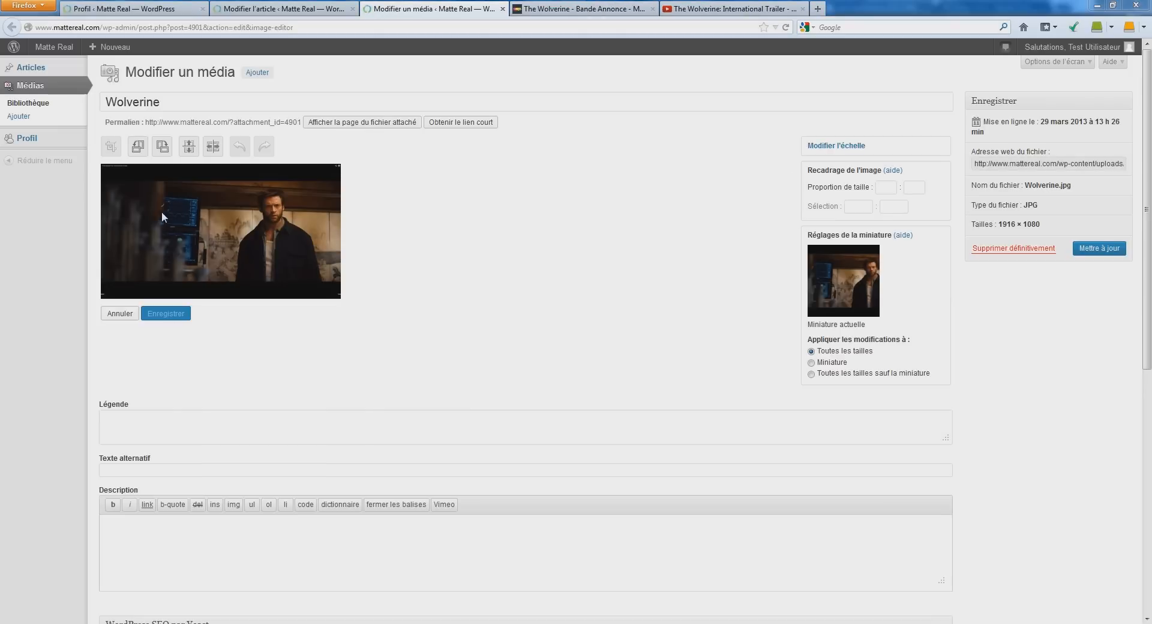
drag(107, 186, 346, 280)
drag(107, 186, 97, 181)
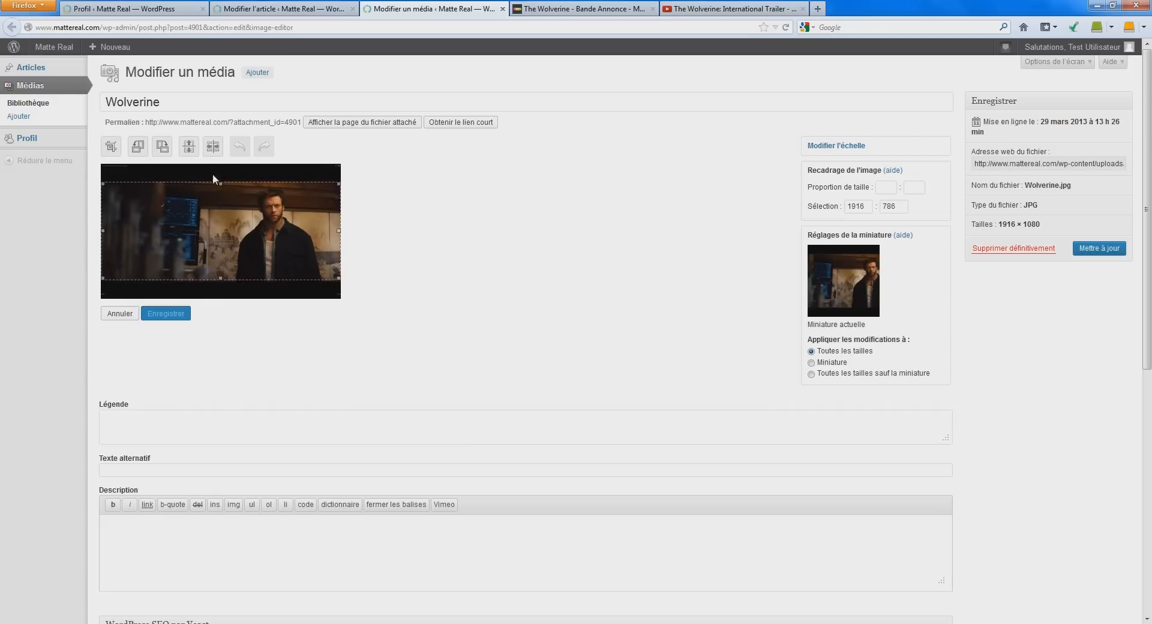
drag(220, 182, 220, 185)
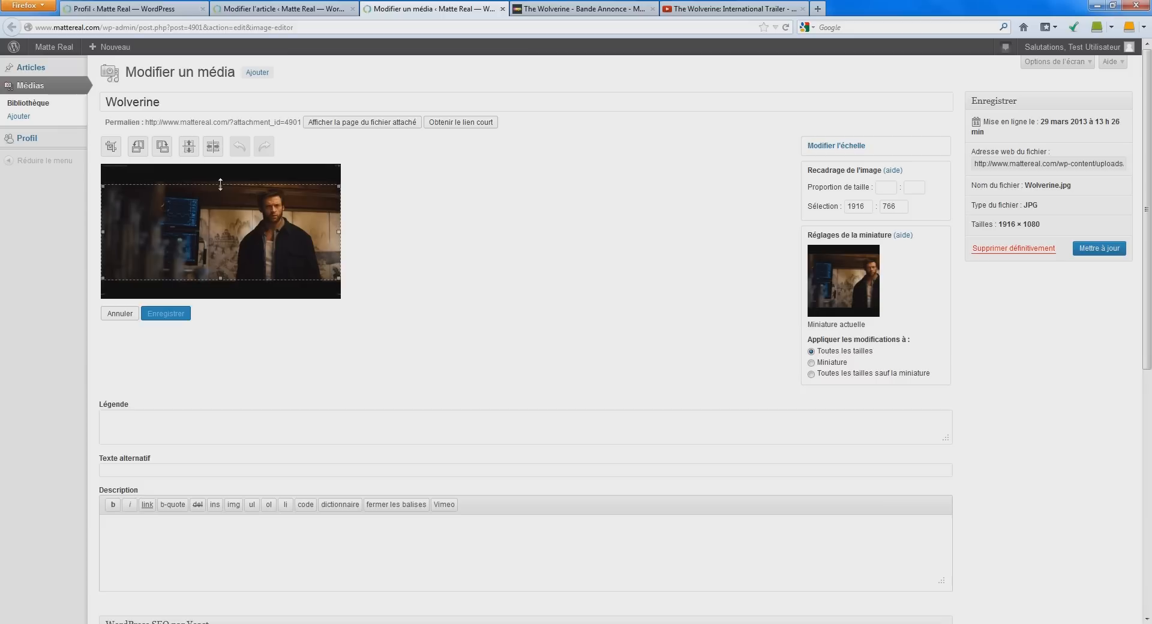
click(110, 147)
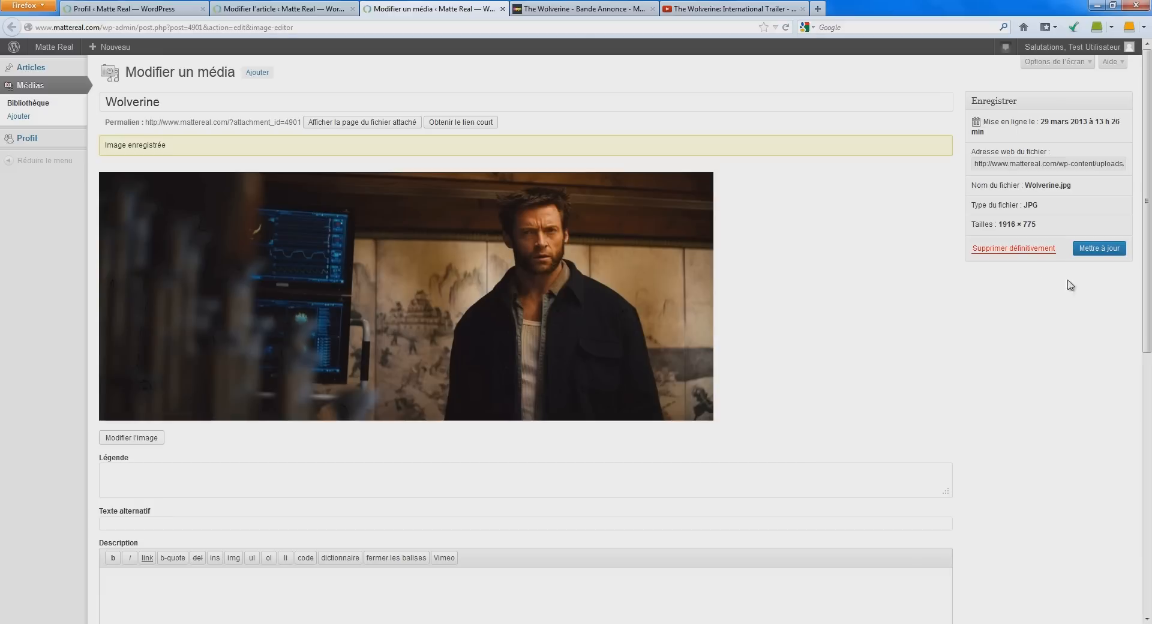
click(1106, 251)
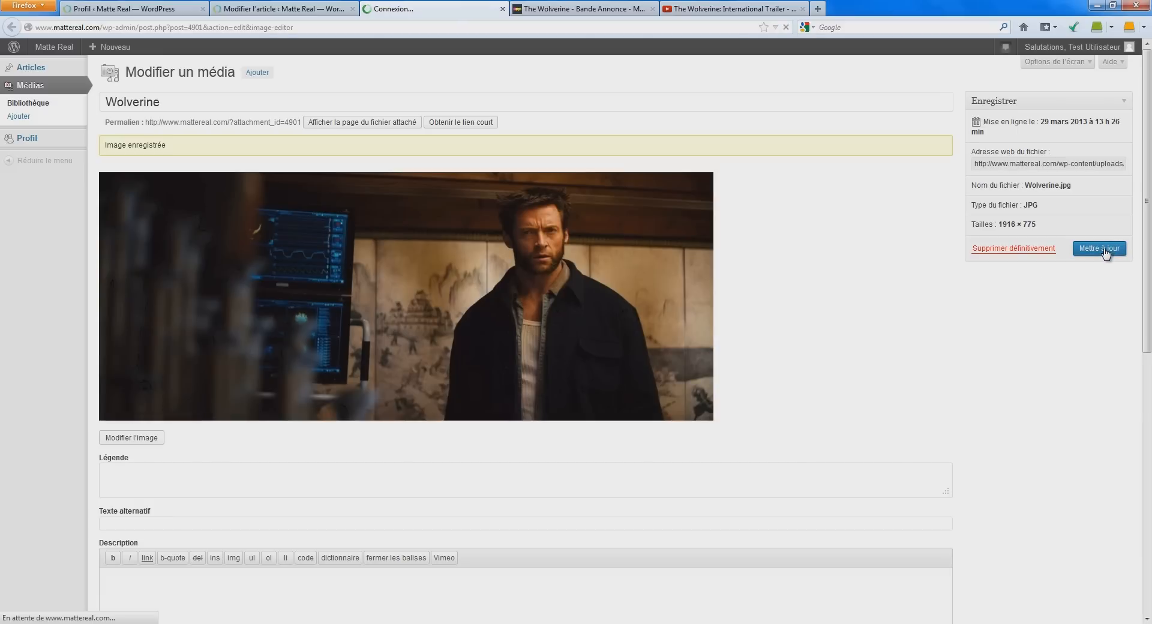
Step: Refresh the cropped image's details in the draft, set its alternative text to "Wolverine" and use it as the featured image
click(273, 8)
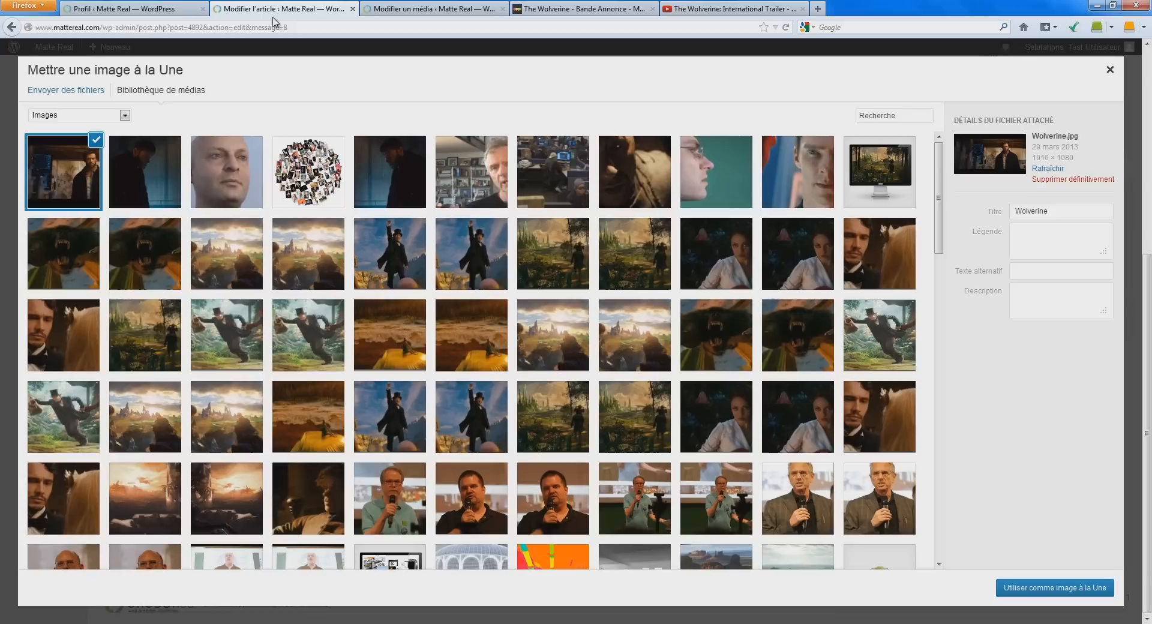
click(1054, 170)
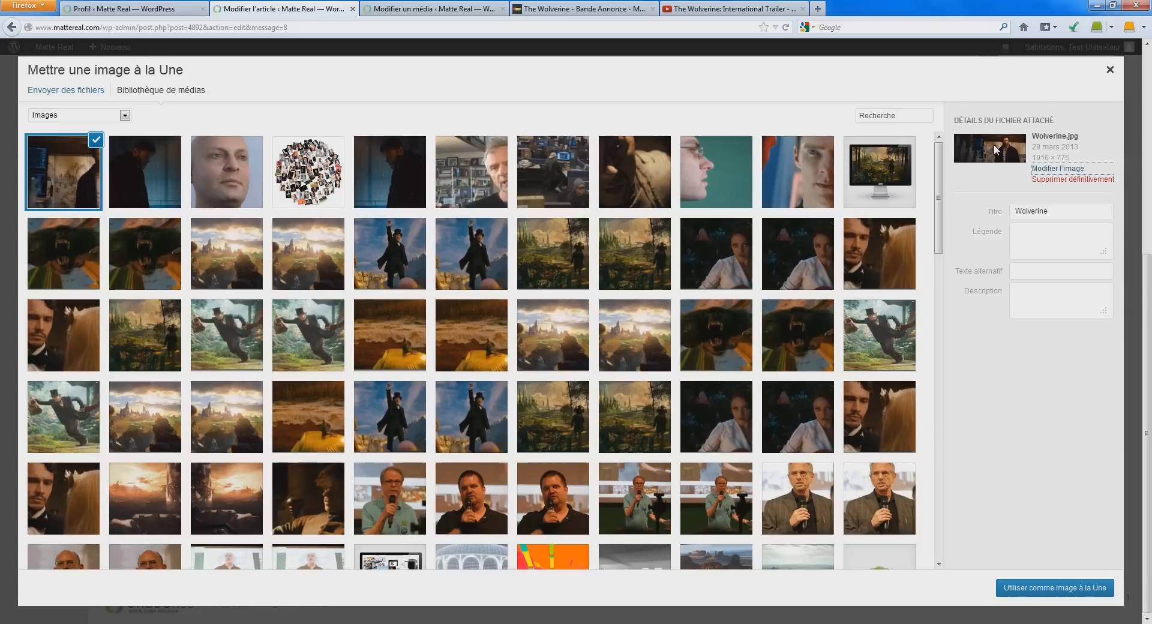
click(988, 213)
key(ctrl+c)
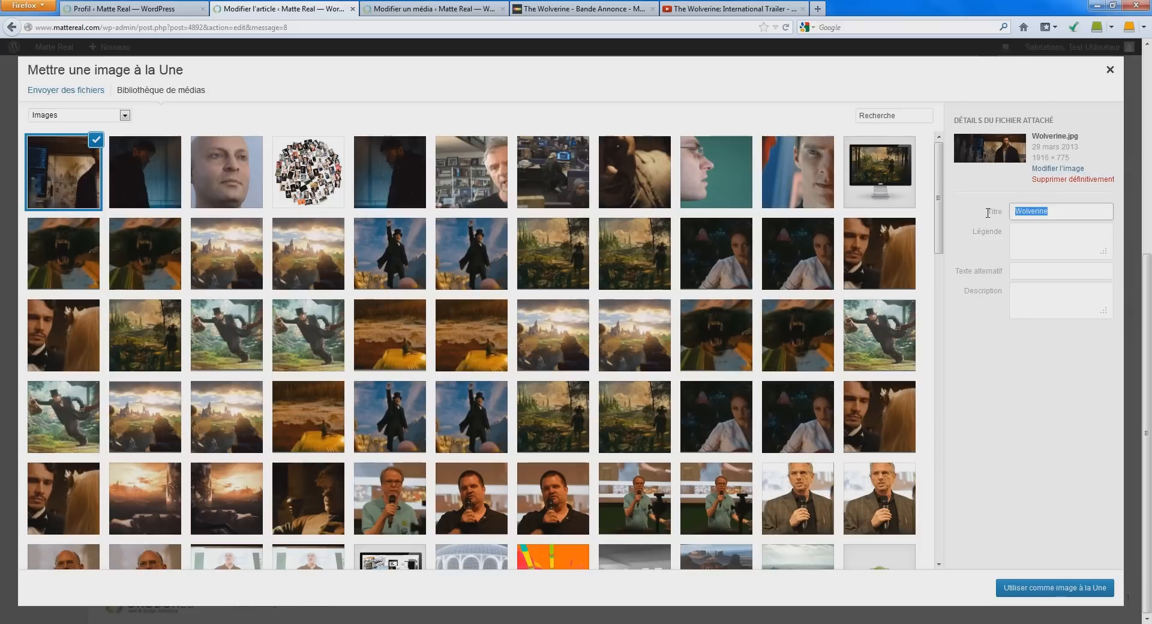
click(1031, 268)
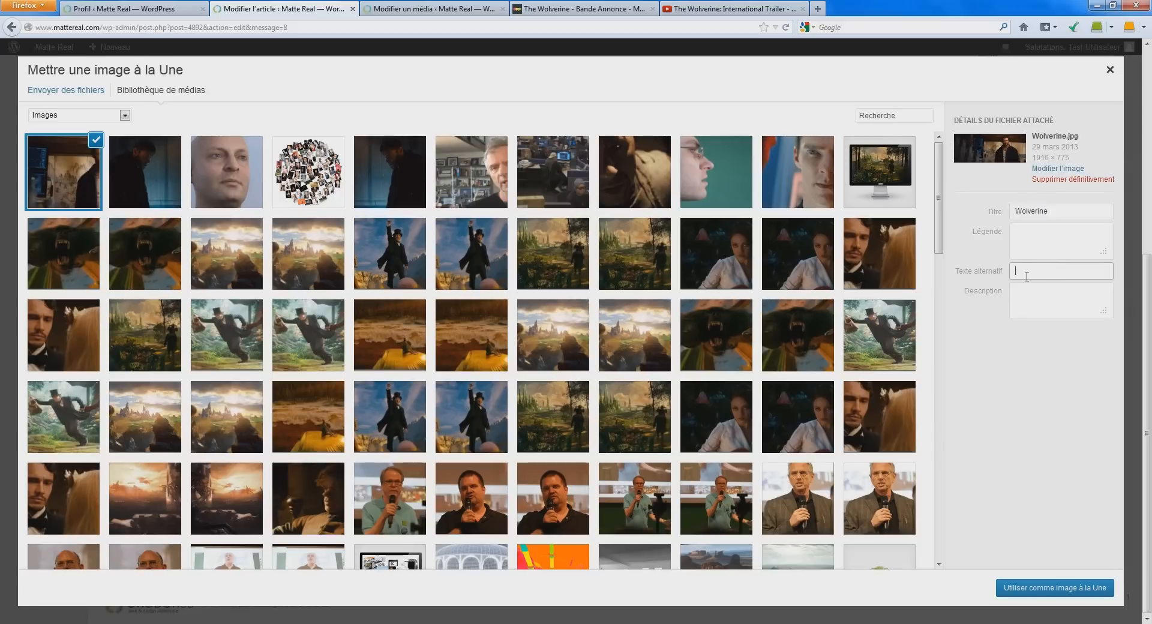
key(ctrl+v)
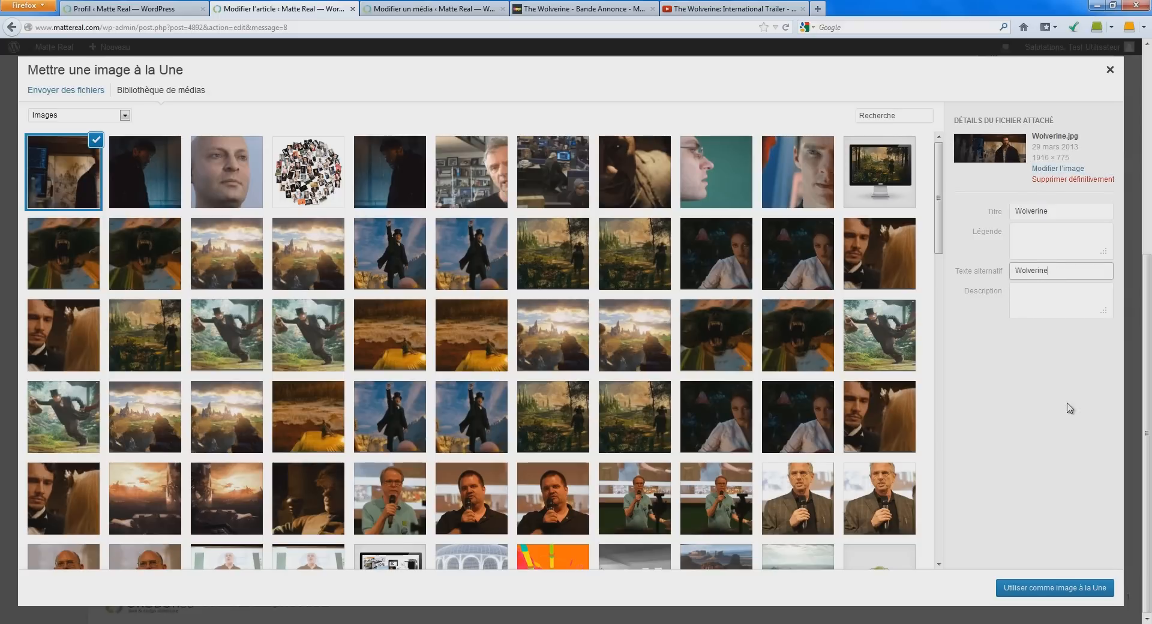
click(1050, 591)
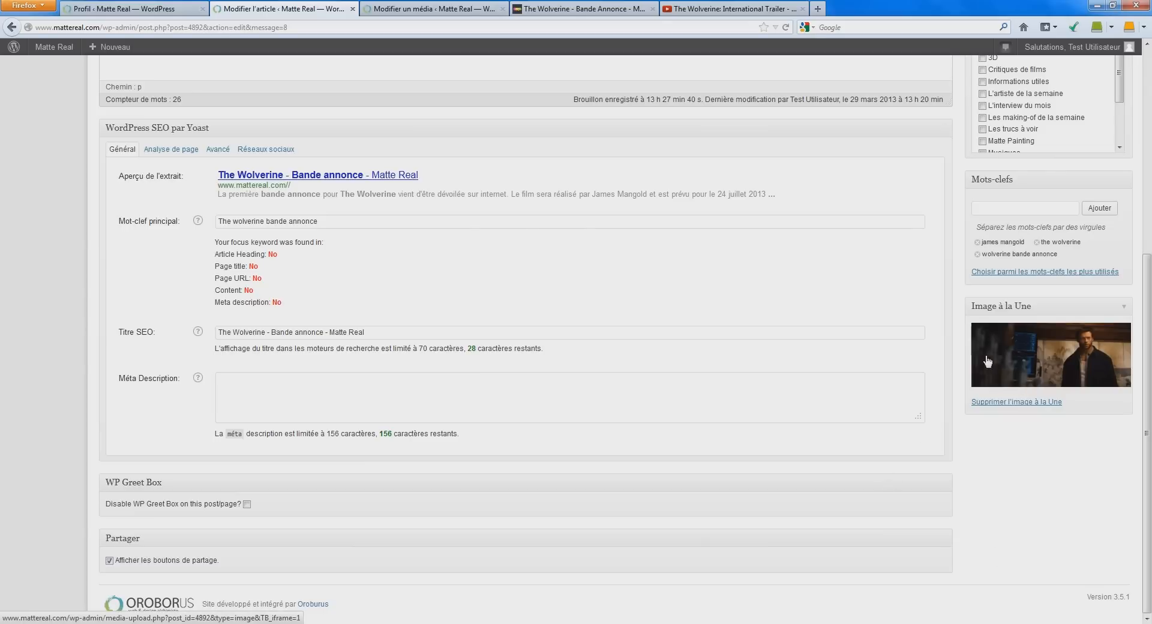
Step: Preview the draft article and examine its header image, text, embedded trailer and sharing section
scroll(1002, 380, up, 5)
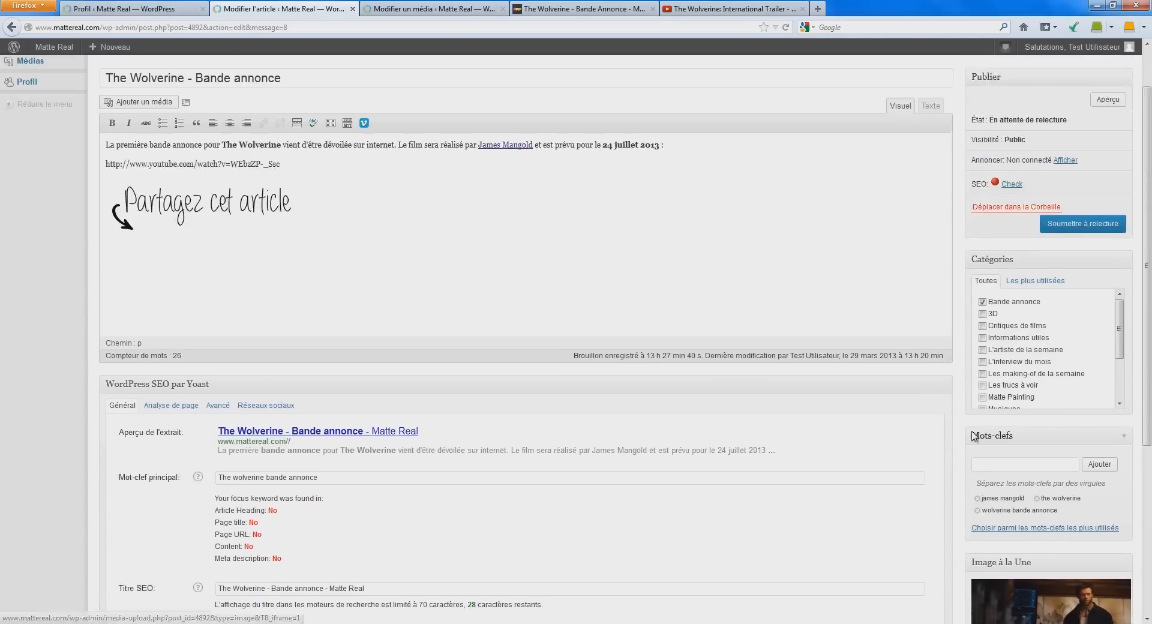
click(1108, 157)
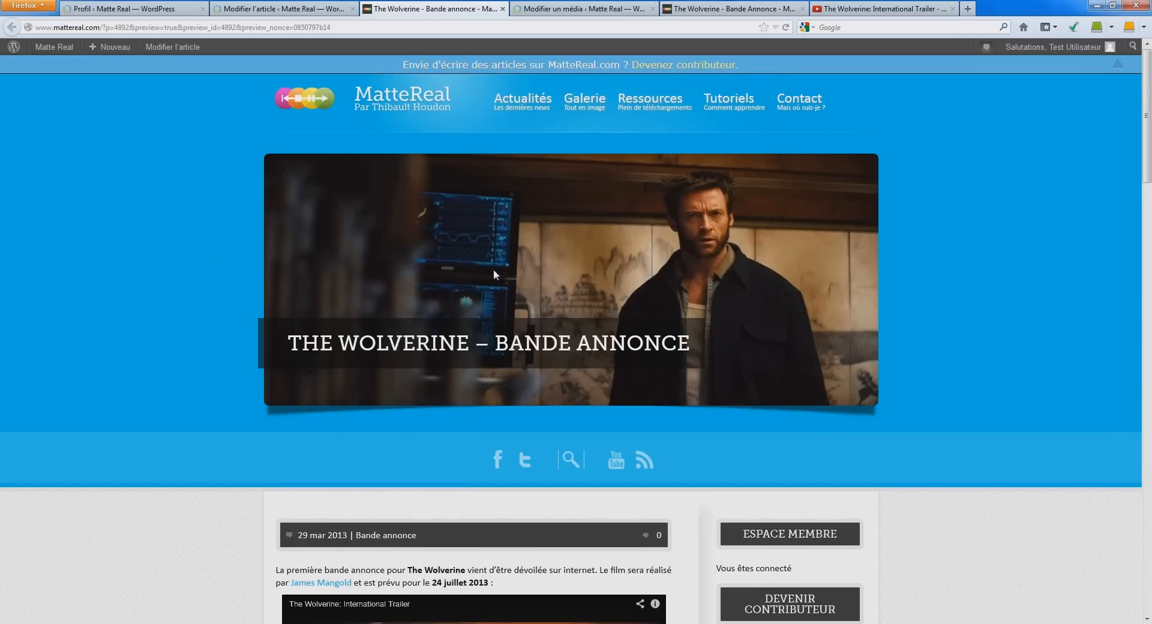
scroll(181, 249, down, 4)
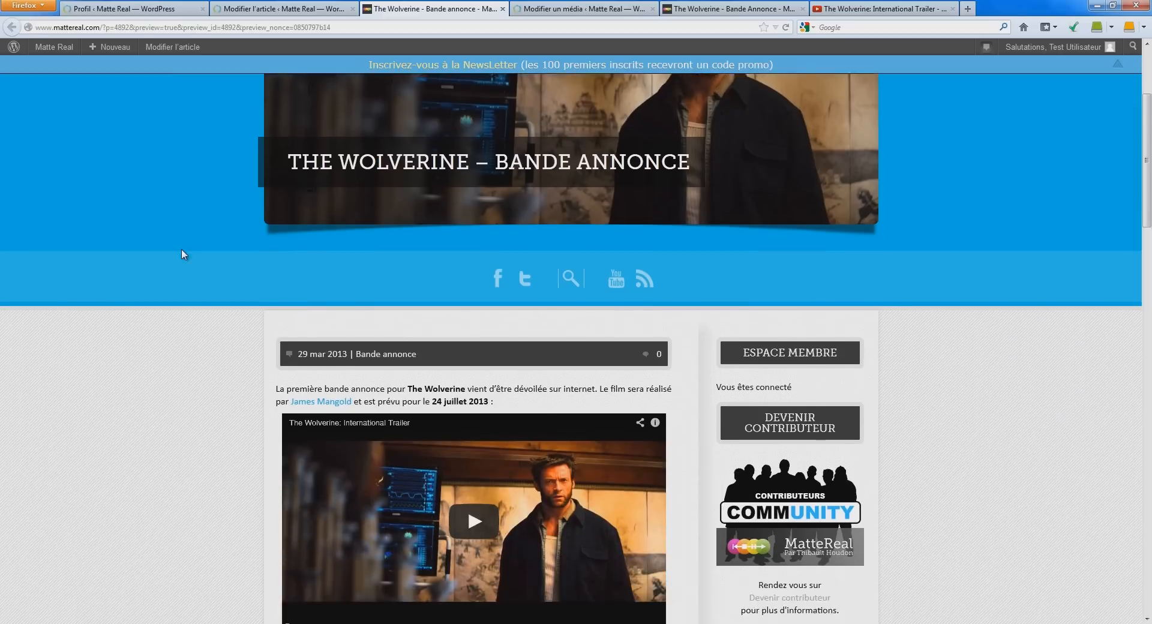
scroll(181, 255, down, 1)
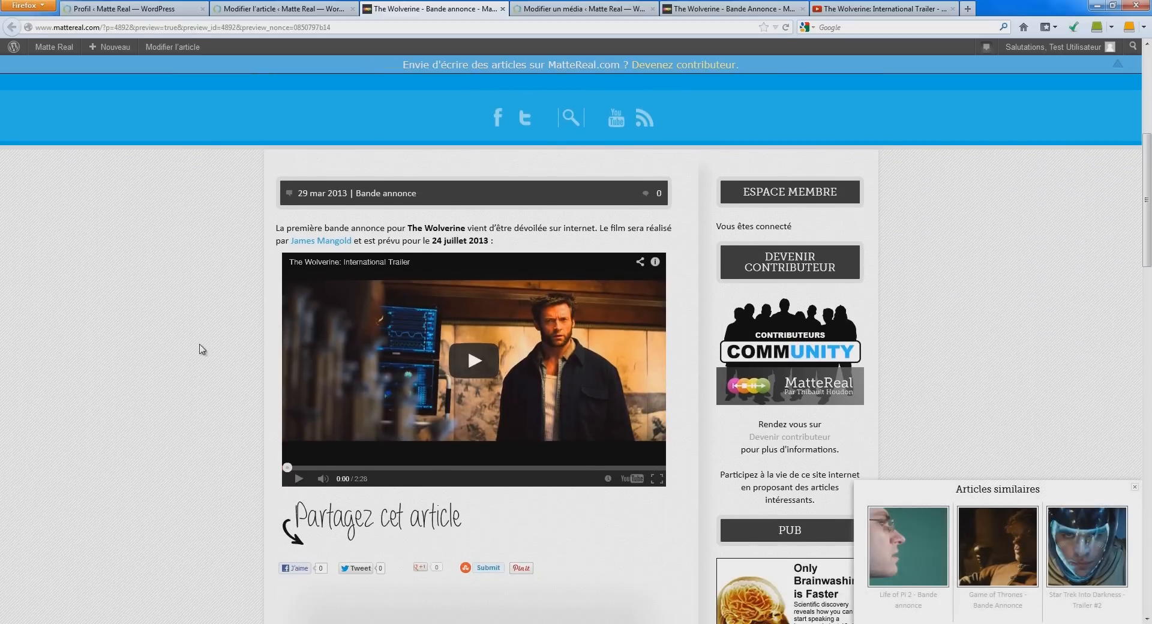
scroll(480, 353, up, 5)
scroll(600, 246, down, 6)
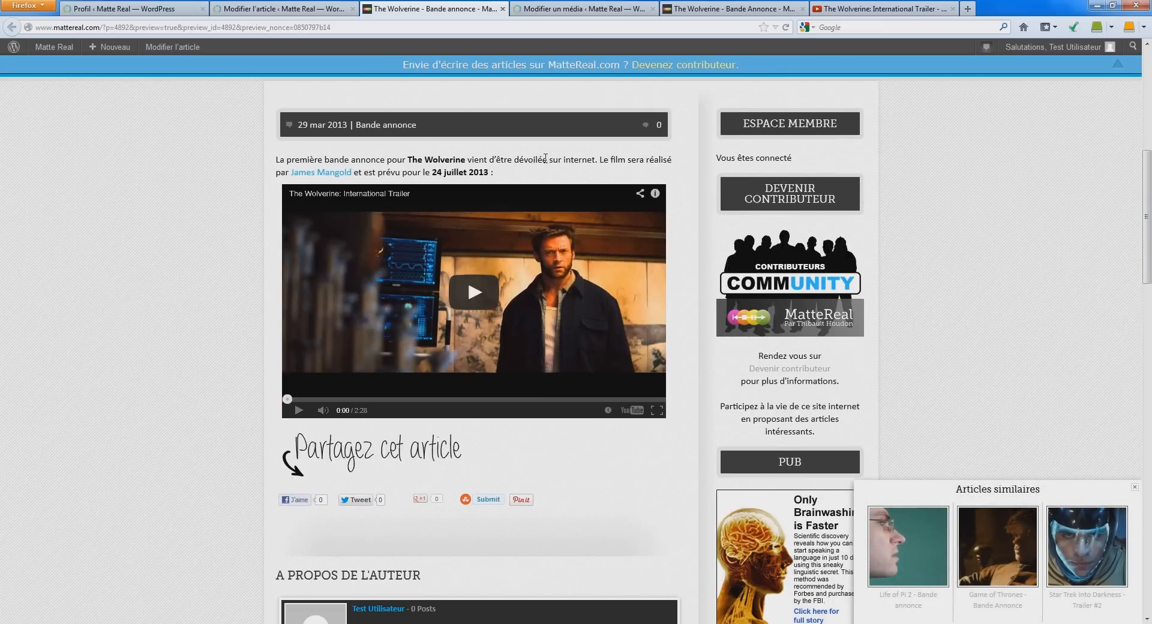
scroll(552, 184, up, 6)
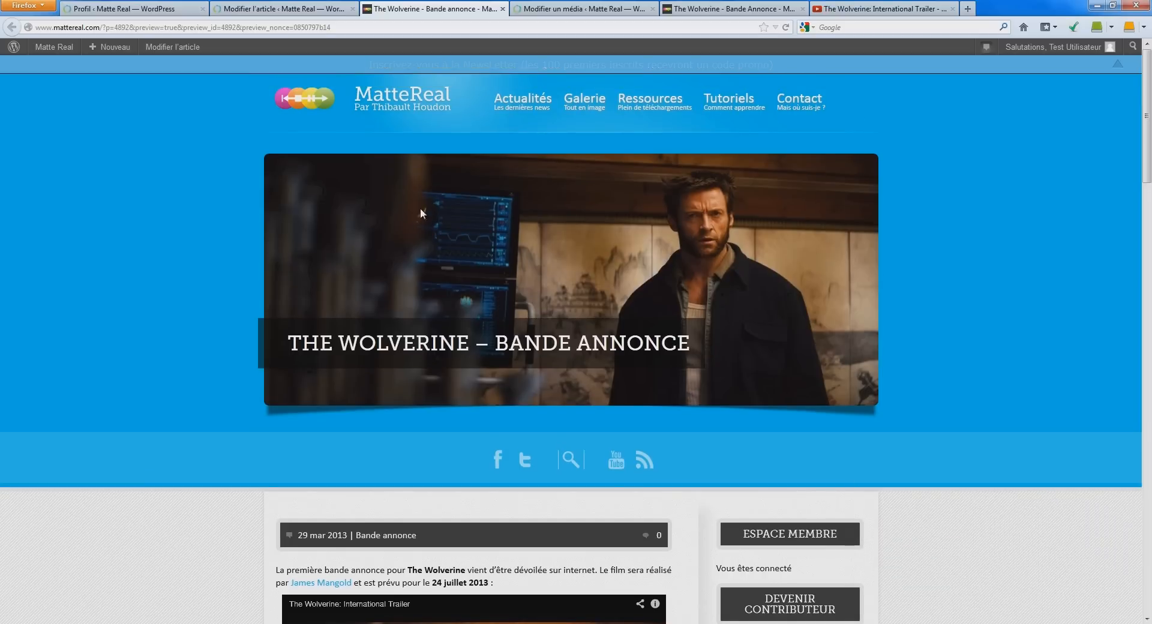
Step: Check the preview's title, the James Mangold link to Wikipedia, and the bold release date and film name
drag(302, 344, 527, 224)
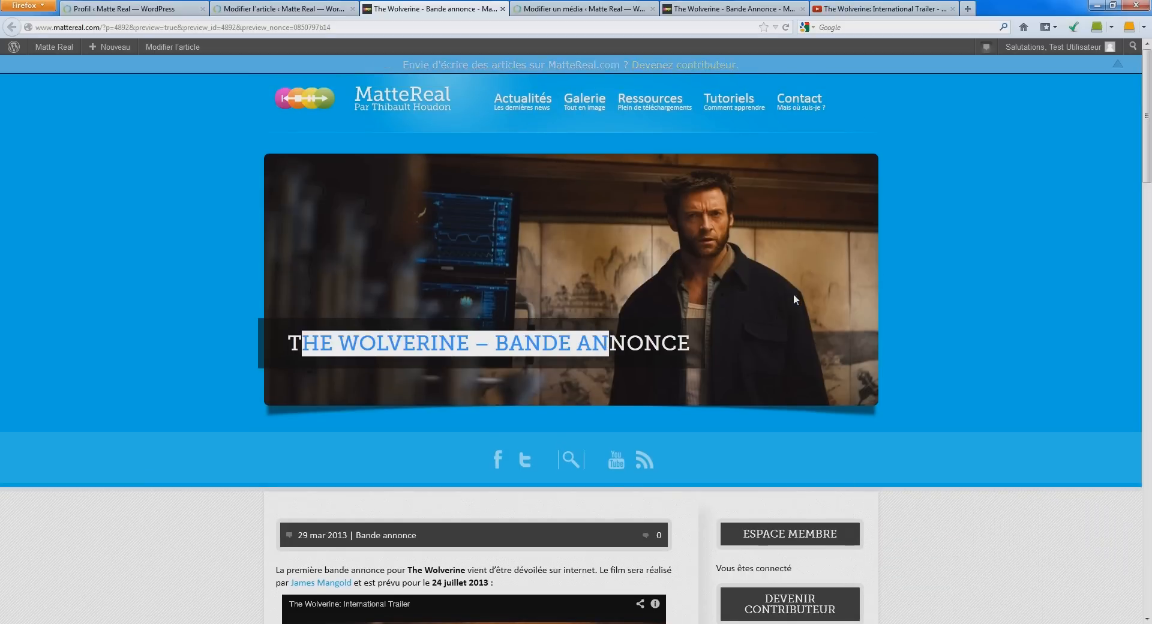
scroll(192, 288, down, 5)
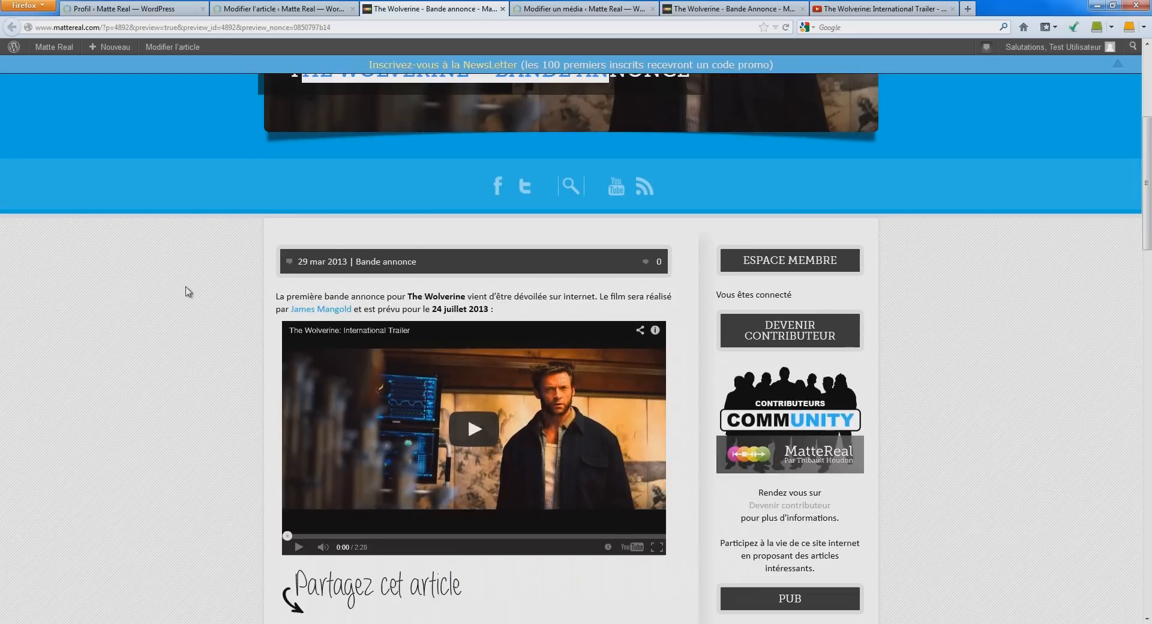
click(347, 312)
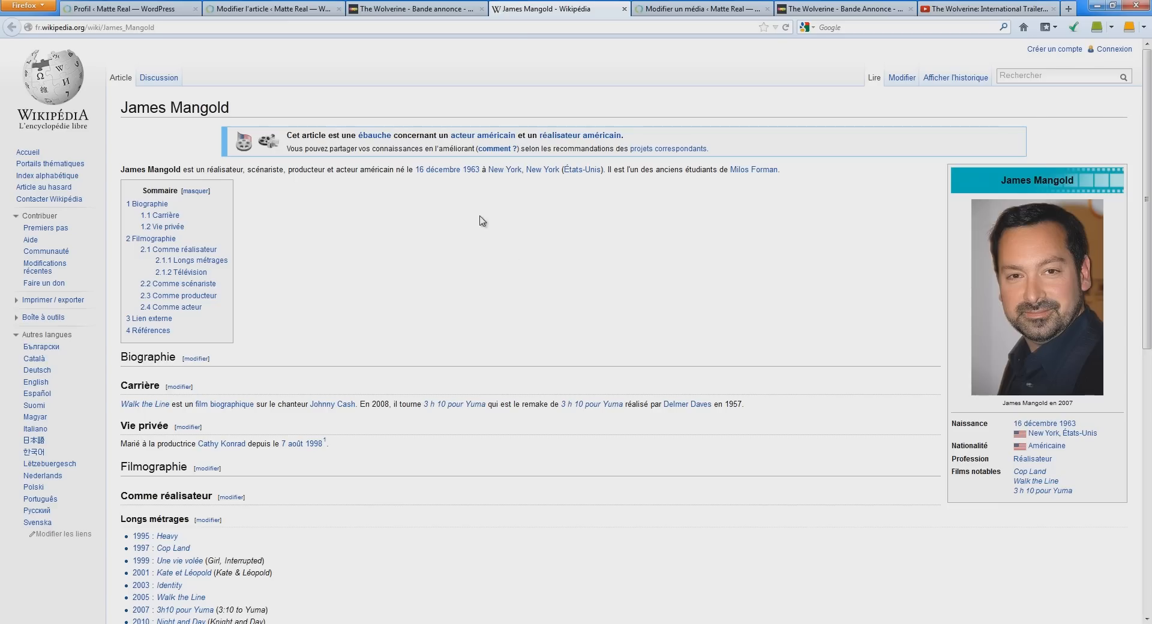
click(624, 9)
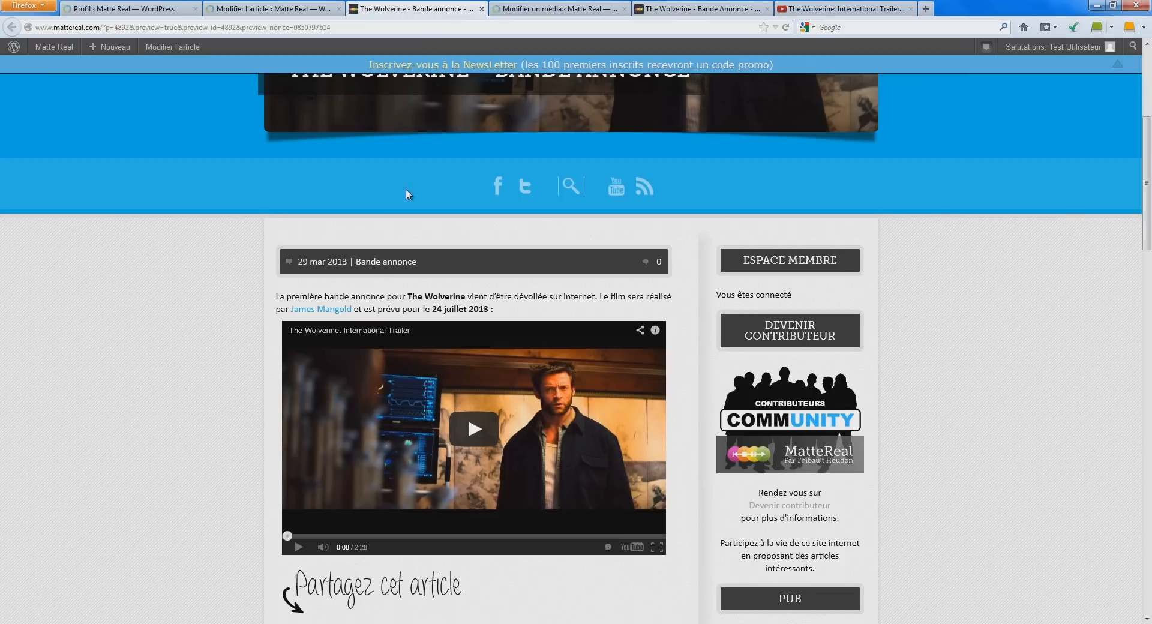
scroll(406, 240, down, 2)
drag(433, 240, 492, 240)
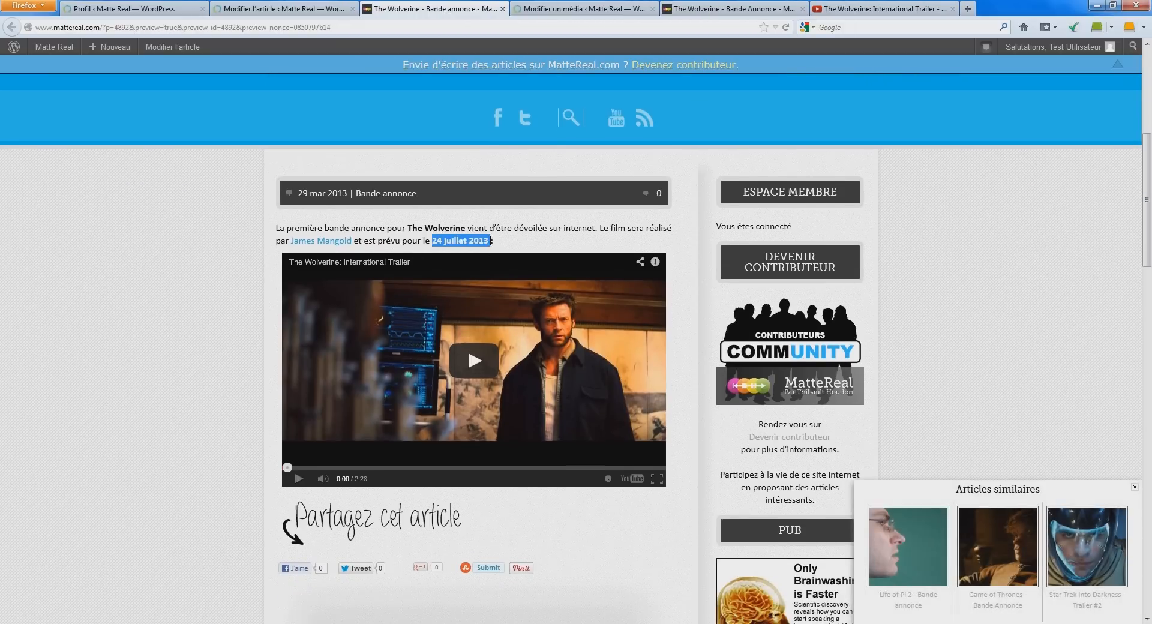
drag(406, 228, 476, 228)
click(349, 227)
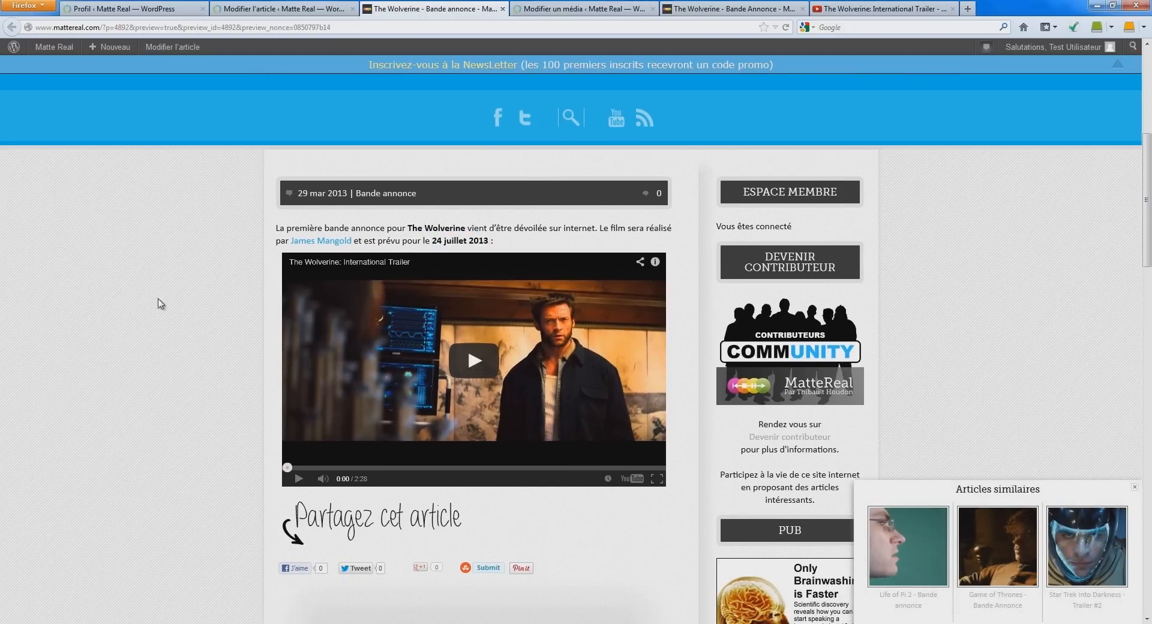
Step: Check the preview's embedded trailer, social sharing buttons and author section below the article text
scroll(200, 244, down, 5)
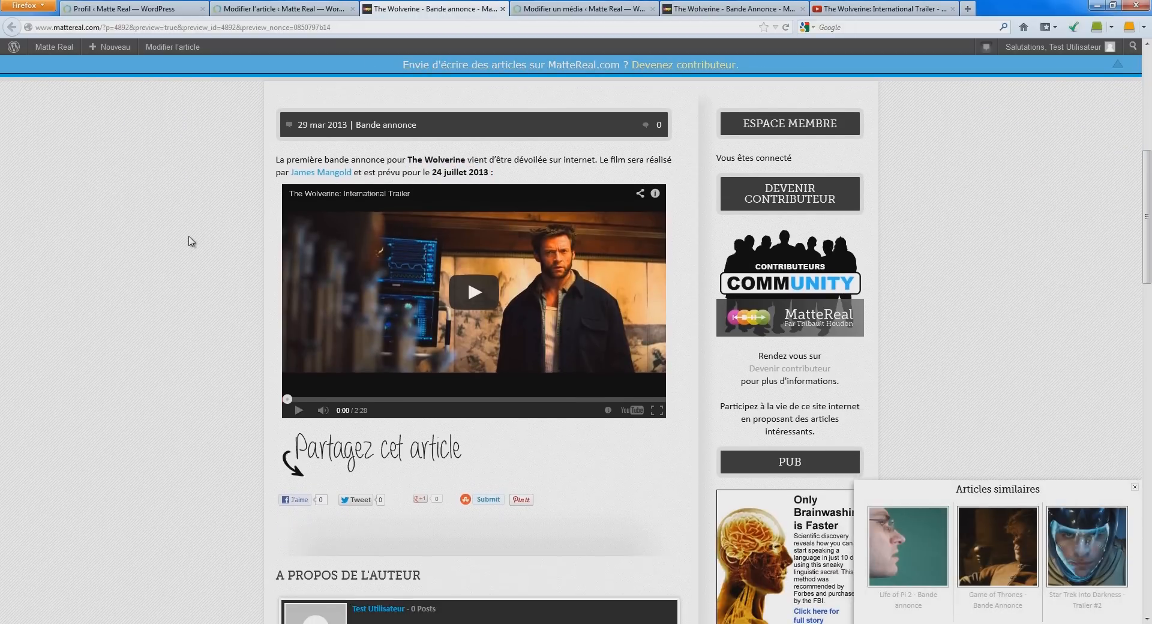
scroll(209, 293, down, 1)
scroll(296, 369, down, 2)
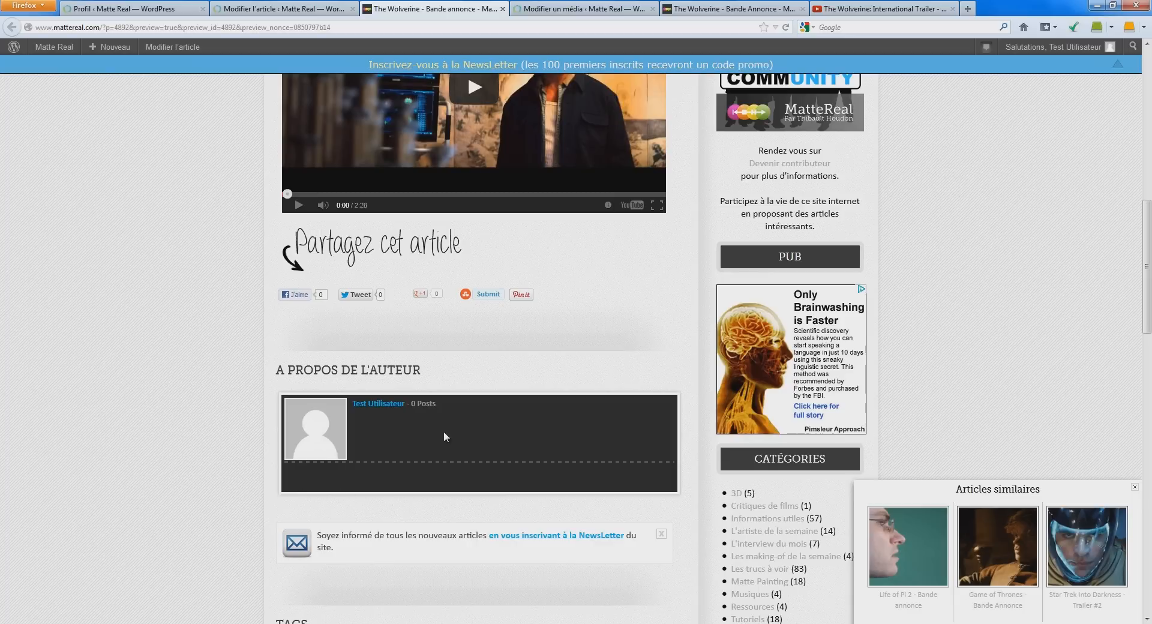
scroll(513, 449, up, 6)
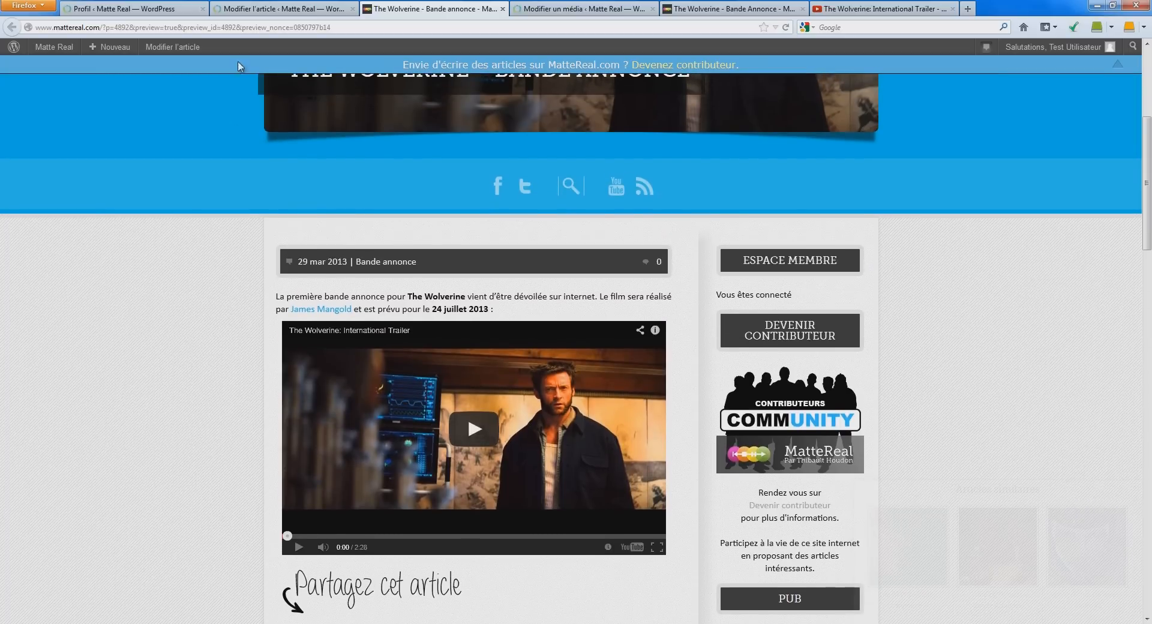
Step: Return to the article editor and review the main SEO keyword, category, tags, featured image and submit-for-review option
click(243, 9)
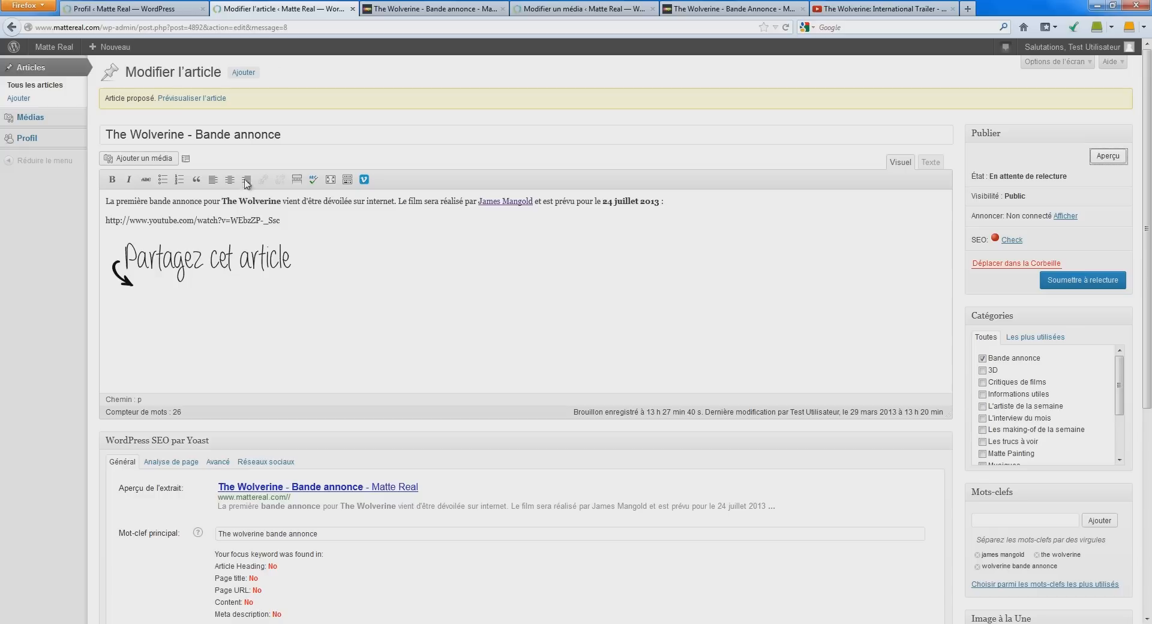
scroll(234, 416, down, 4)
drag(256, 327, 396, 324)
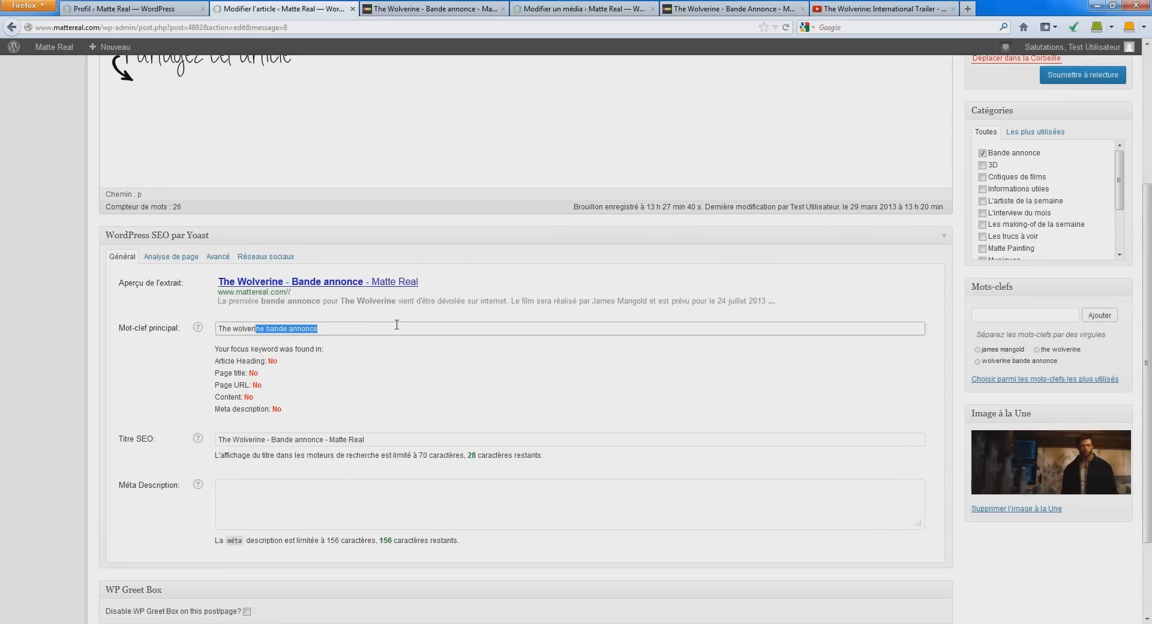
click(396, 325)
click(1031, 319)
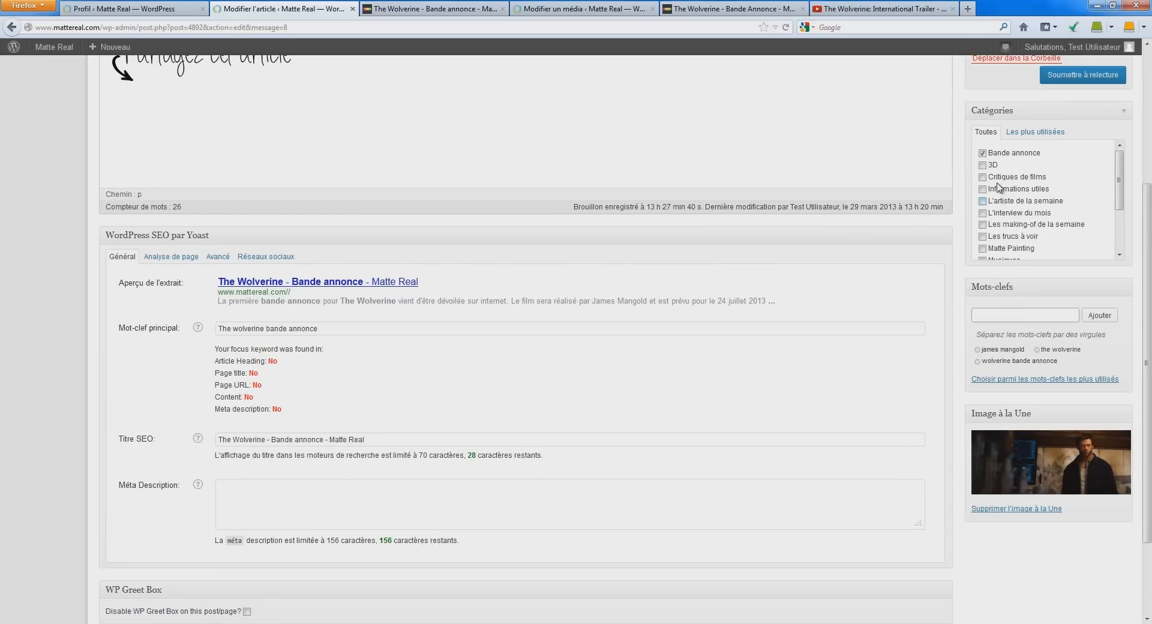
scroll(930, 357, down, 2)
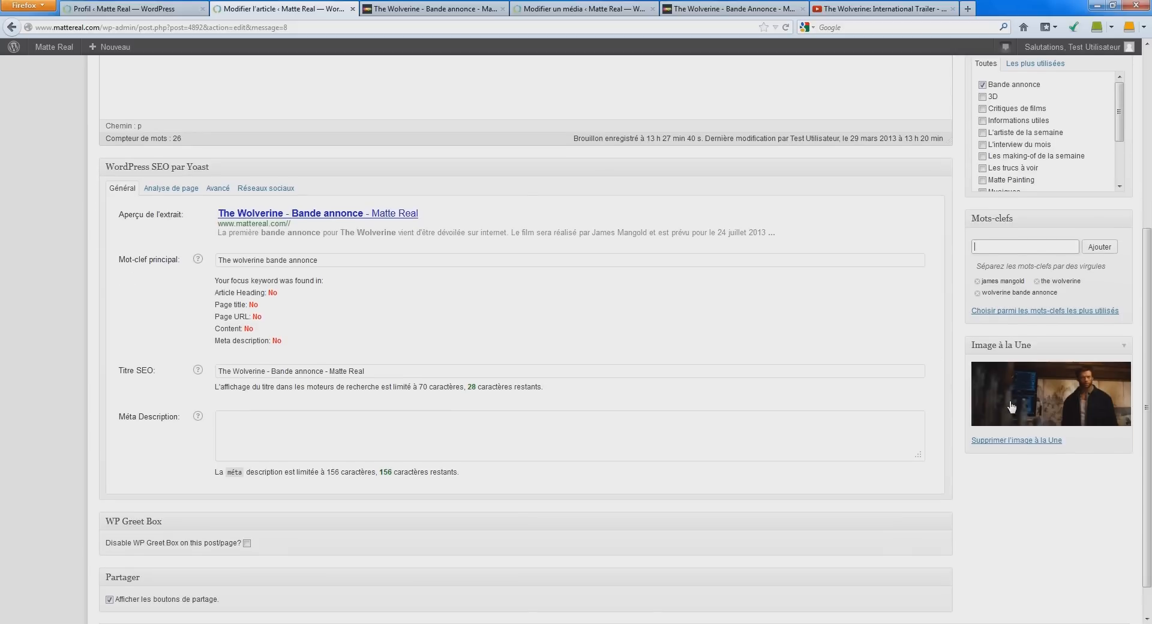
scroll(1035, 400, up, 8)
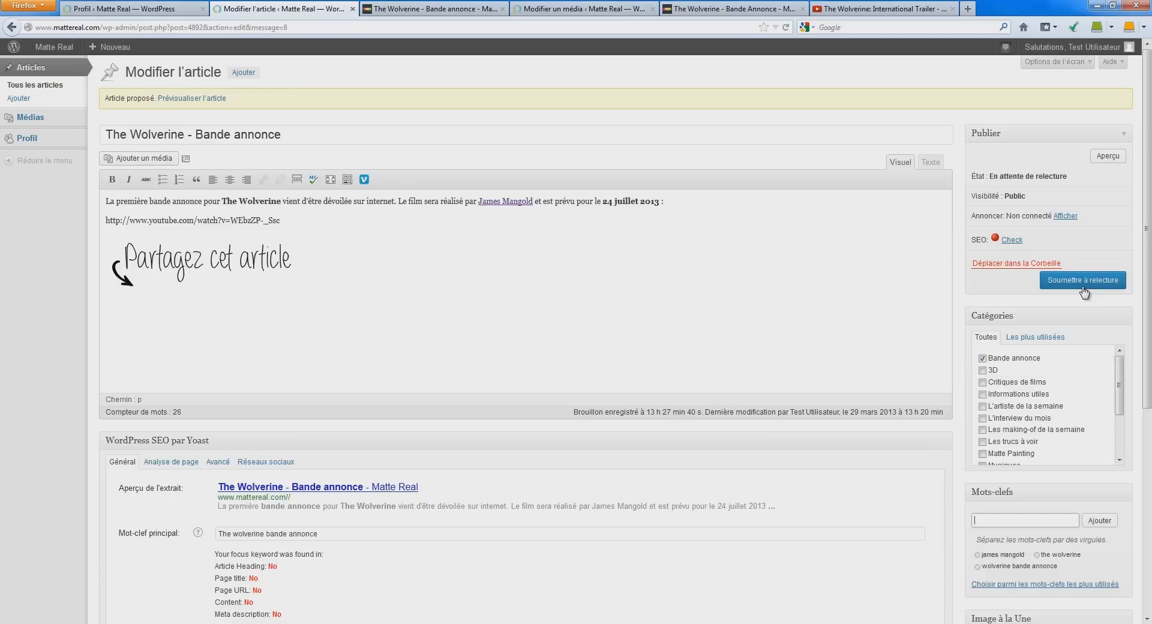
scroll(708, 278, down, 2)
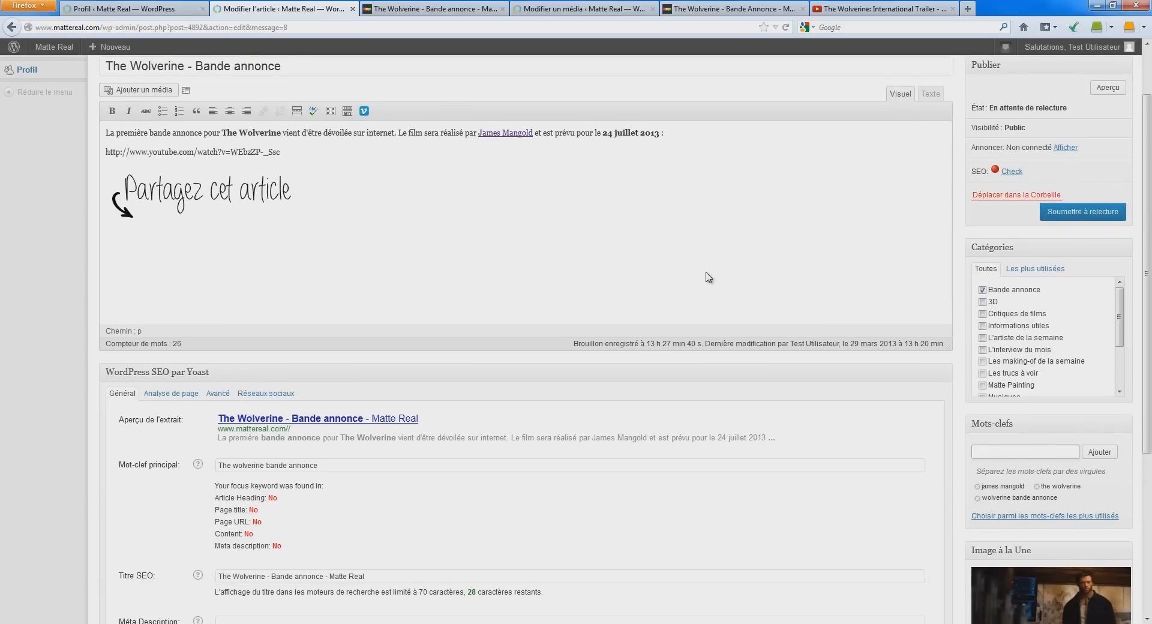